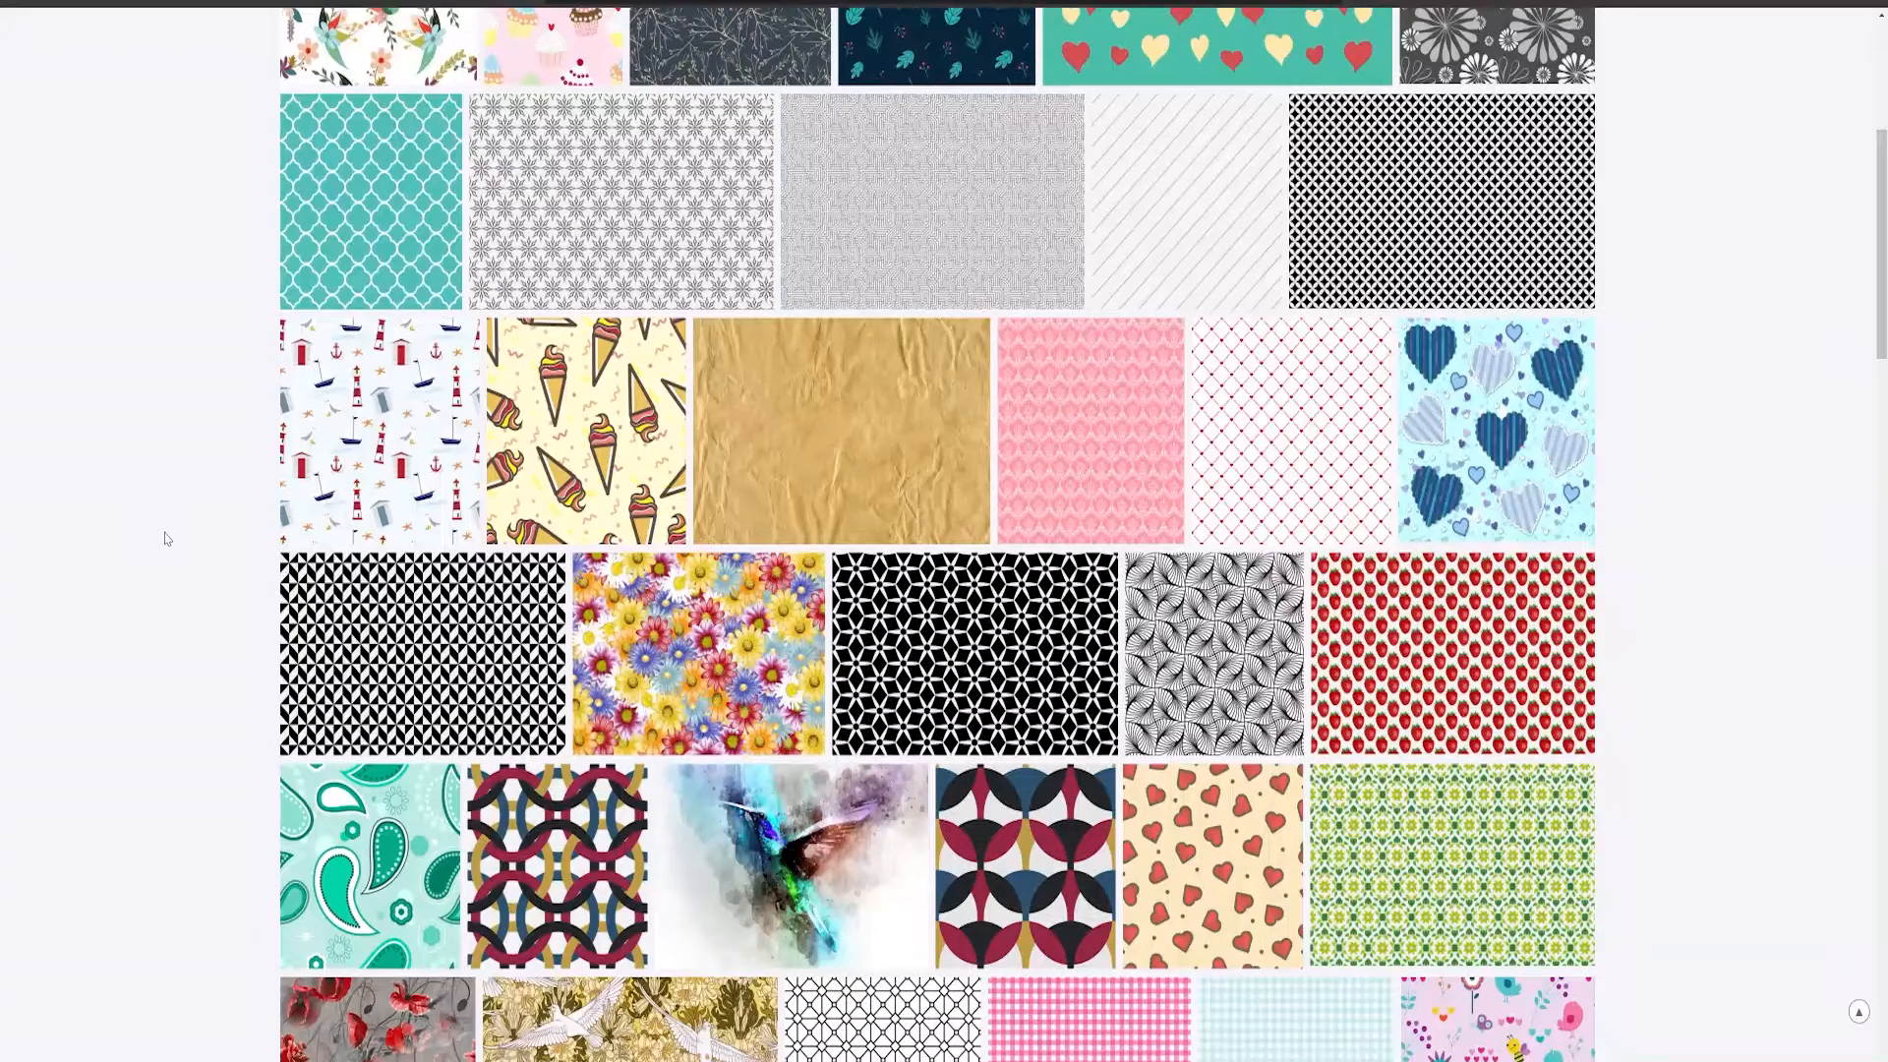
- Browse the repeating pattern images on the web page for a background texture
{"action": "scroll", "coordinate": [165, 537], "scroll_direction": "down", "scroll_amount": 1}
{"action": "scroll", "coordinate": [165, 537], "scroll_direction": "down", "scroll_amount": 1}
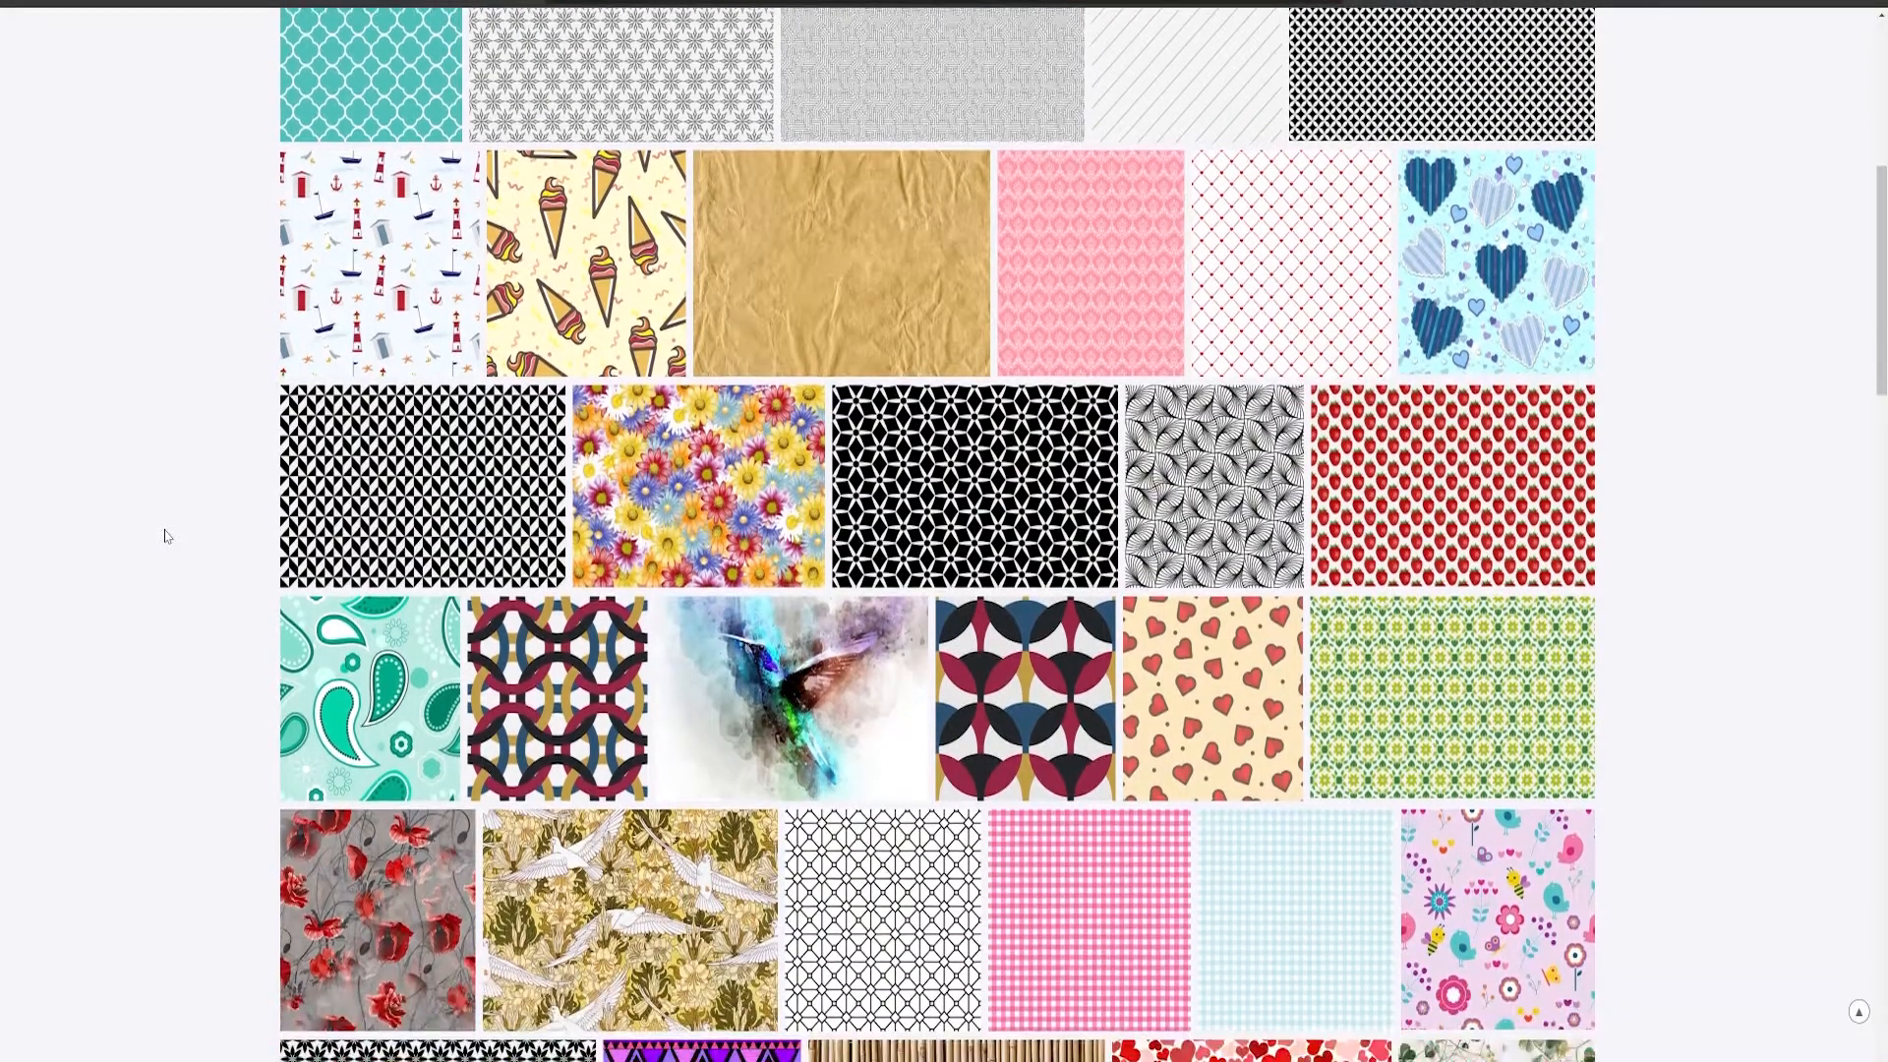
{"action": "scroll", "coordinate": [165, 537], "scroll_direction": "down", "scroll_amount": 2}
{"action": "scroll", "coordinate": [165, 537], "scroll_direction": "down", "scroll_amount": 3}
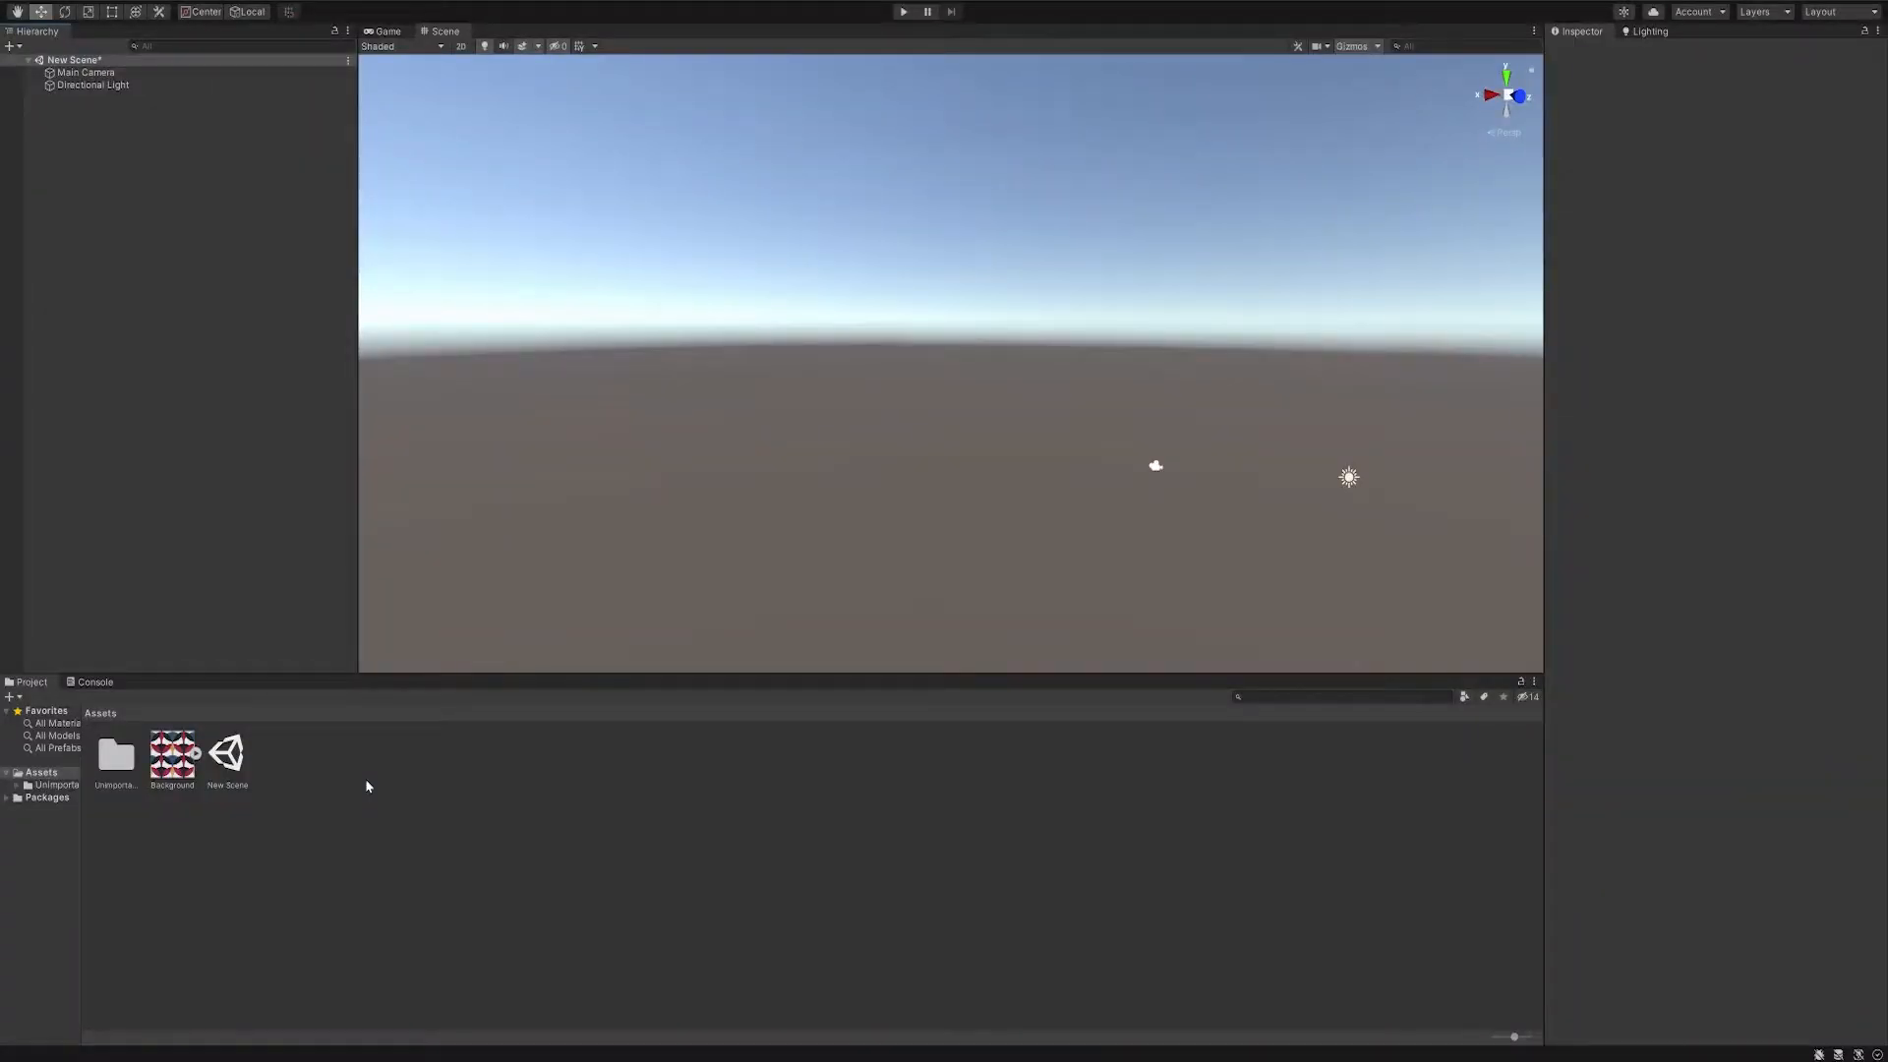
- Create a blank shader graph named ChowderShader in the Assets folder
{"action": "right_click", "coordinate": [344, 776]}
{"action": "mouse_move", "coordinate": [442, 405]}
{"action": "mouse_move", "coordinate": [609, 439]}
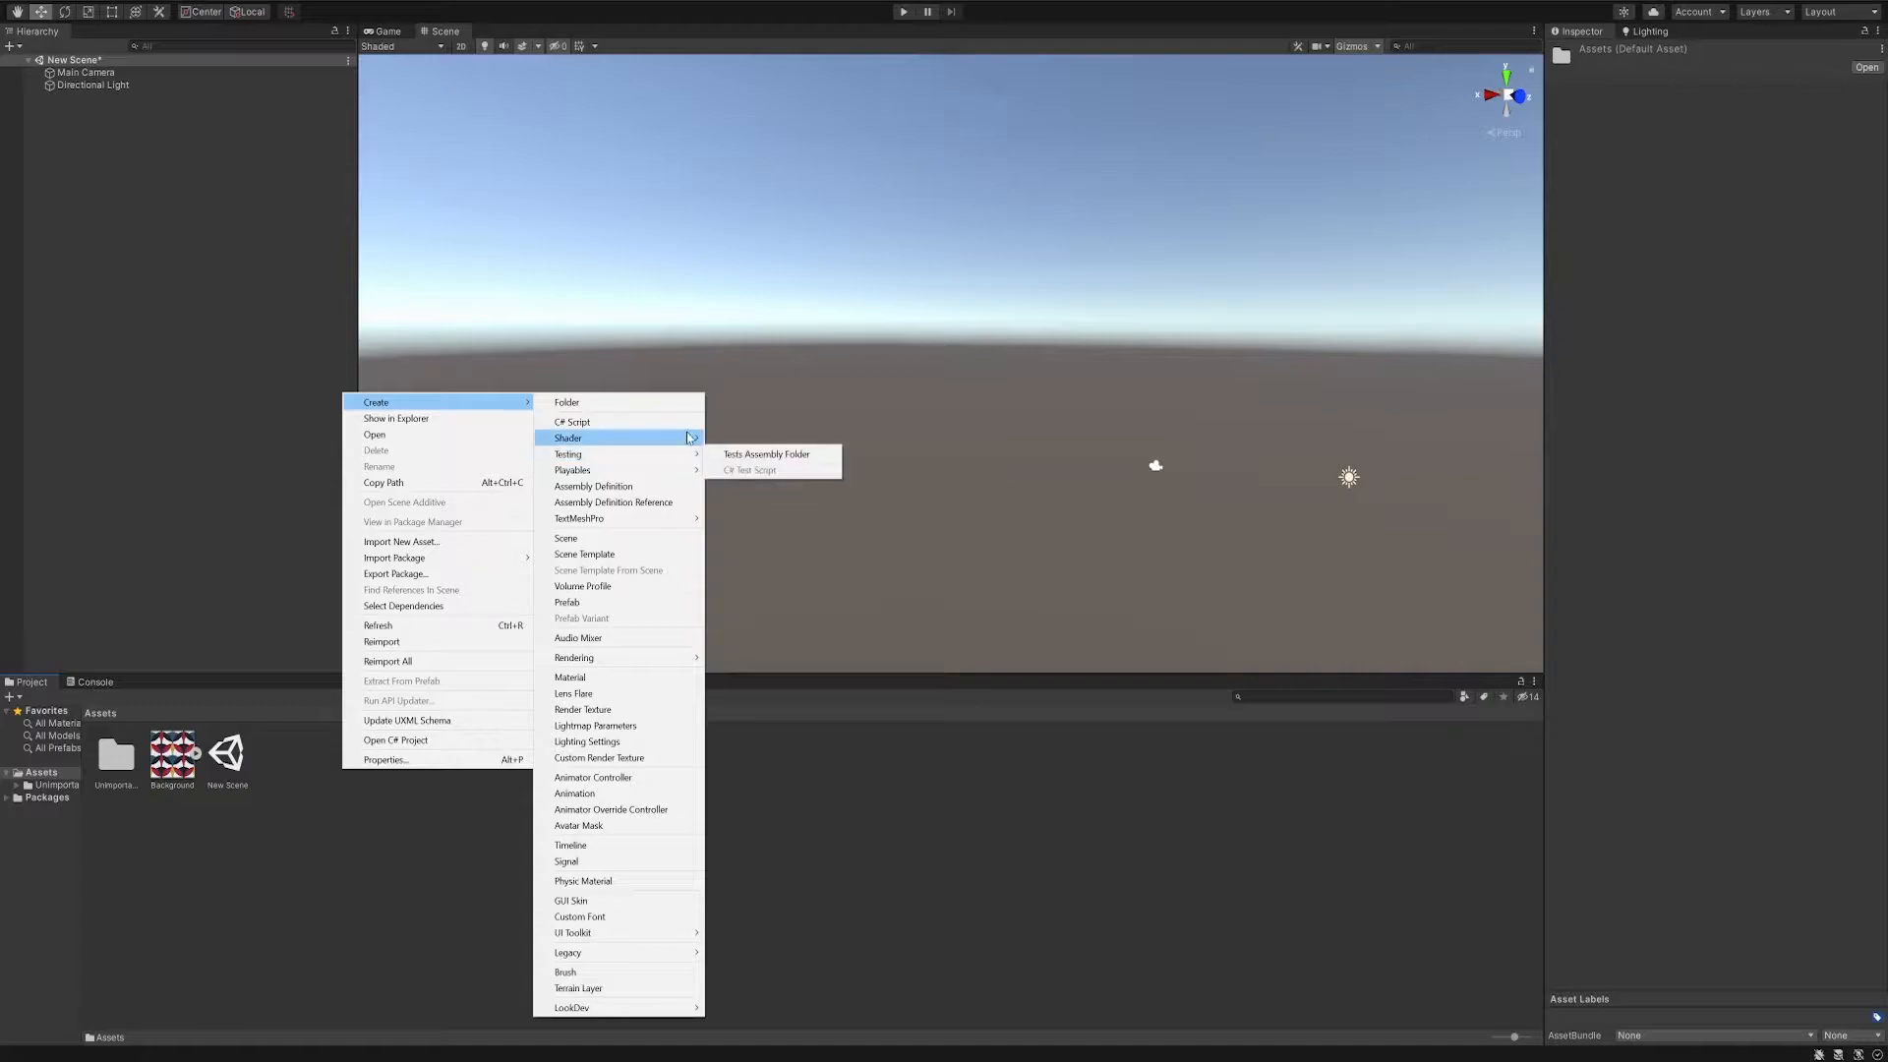
{"action": "left_click", "coordinate": [812, 522]}
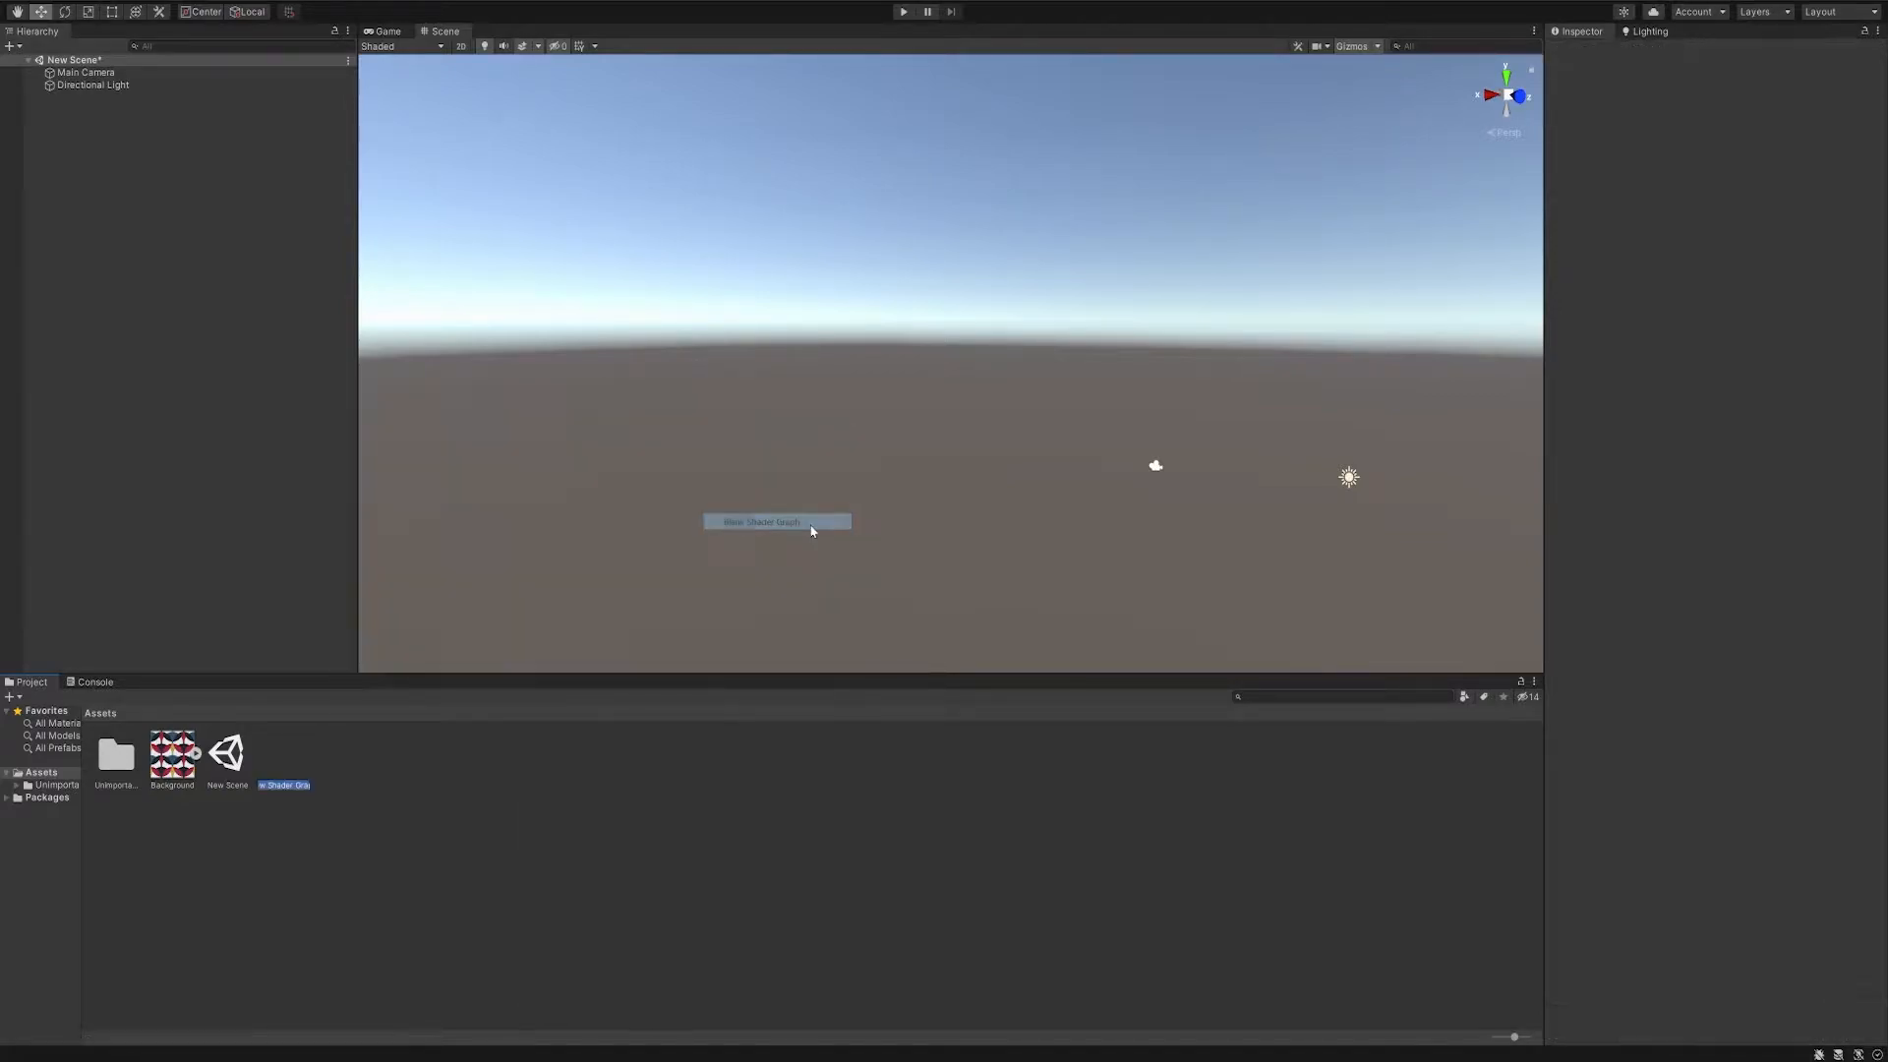
{"action": "type", "text": "ChowderShader"}
{"action": "key", "text": "Return"}
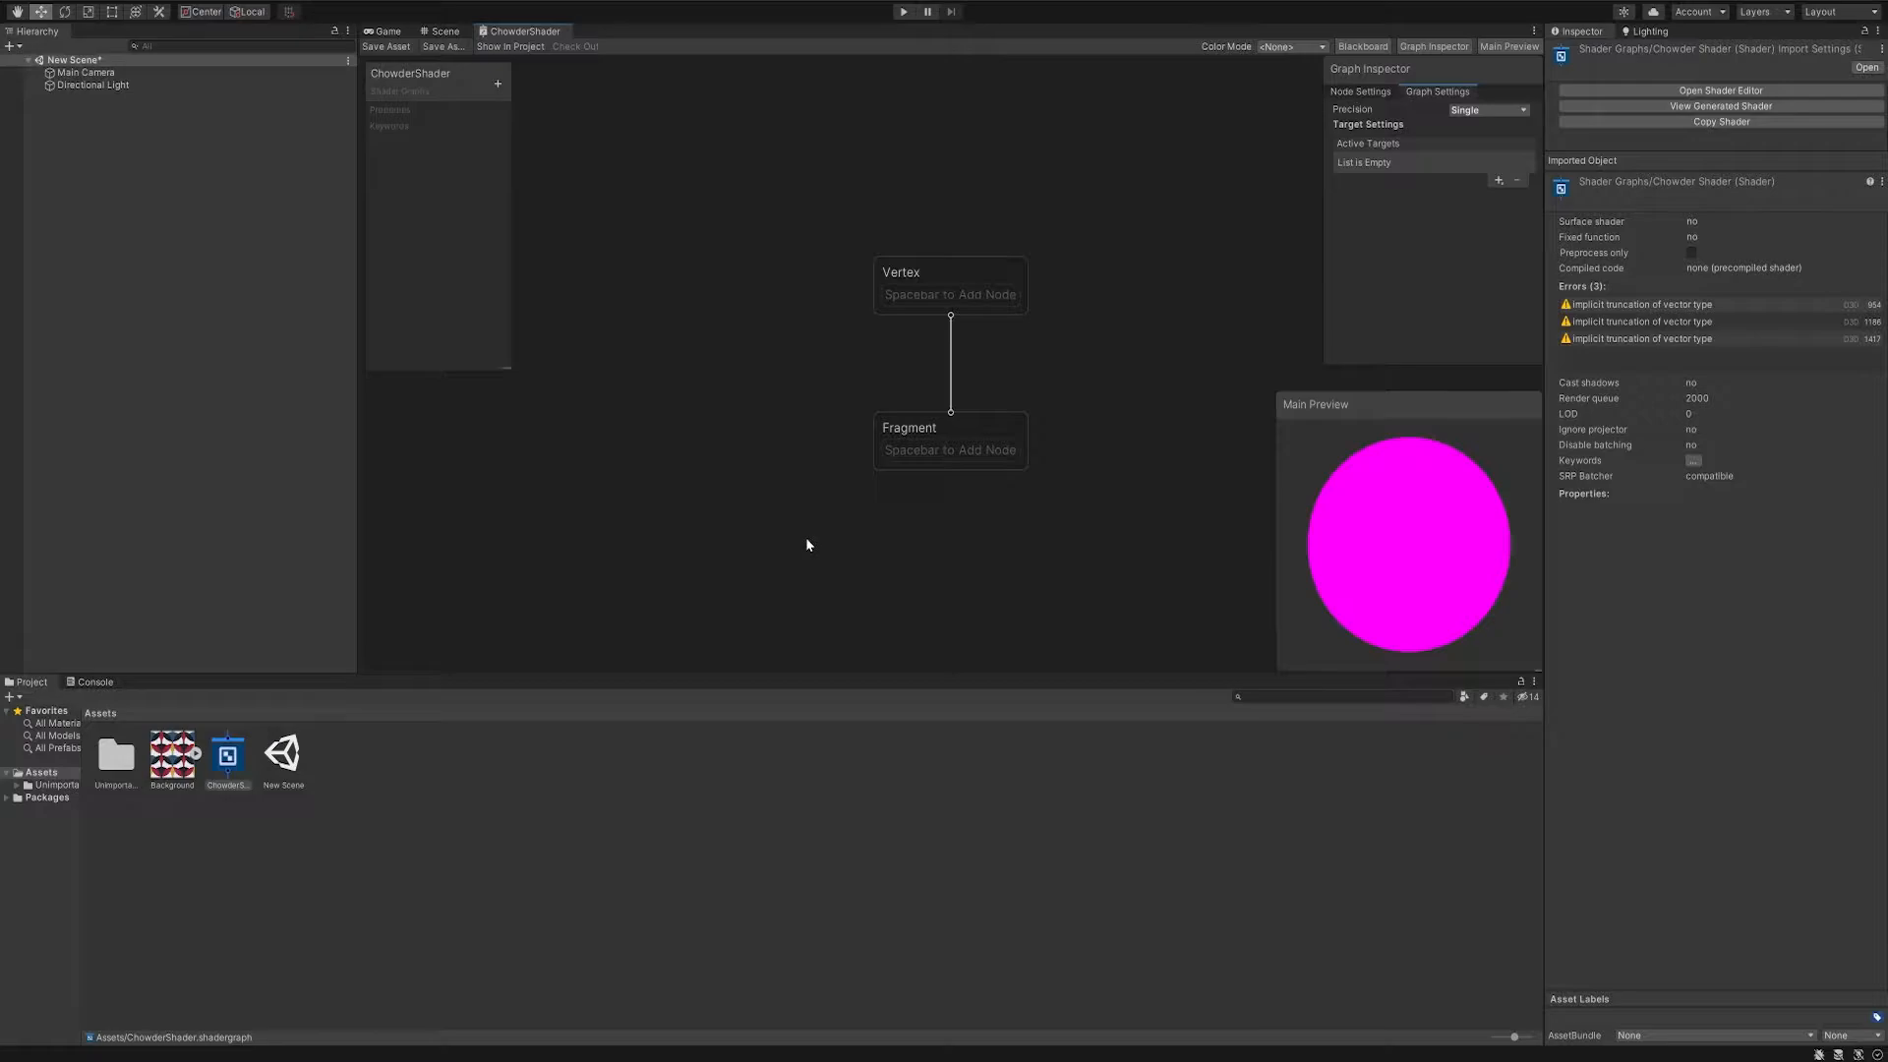
- Add Universal as the shader graph's active target and set its material to Unlit
{"action": "left_click", "coordinate": [1501, 180]}
{"action": "left_click", "coordinate": [1508, 185]}
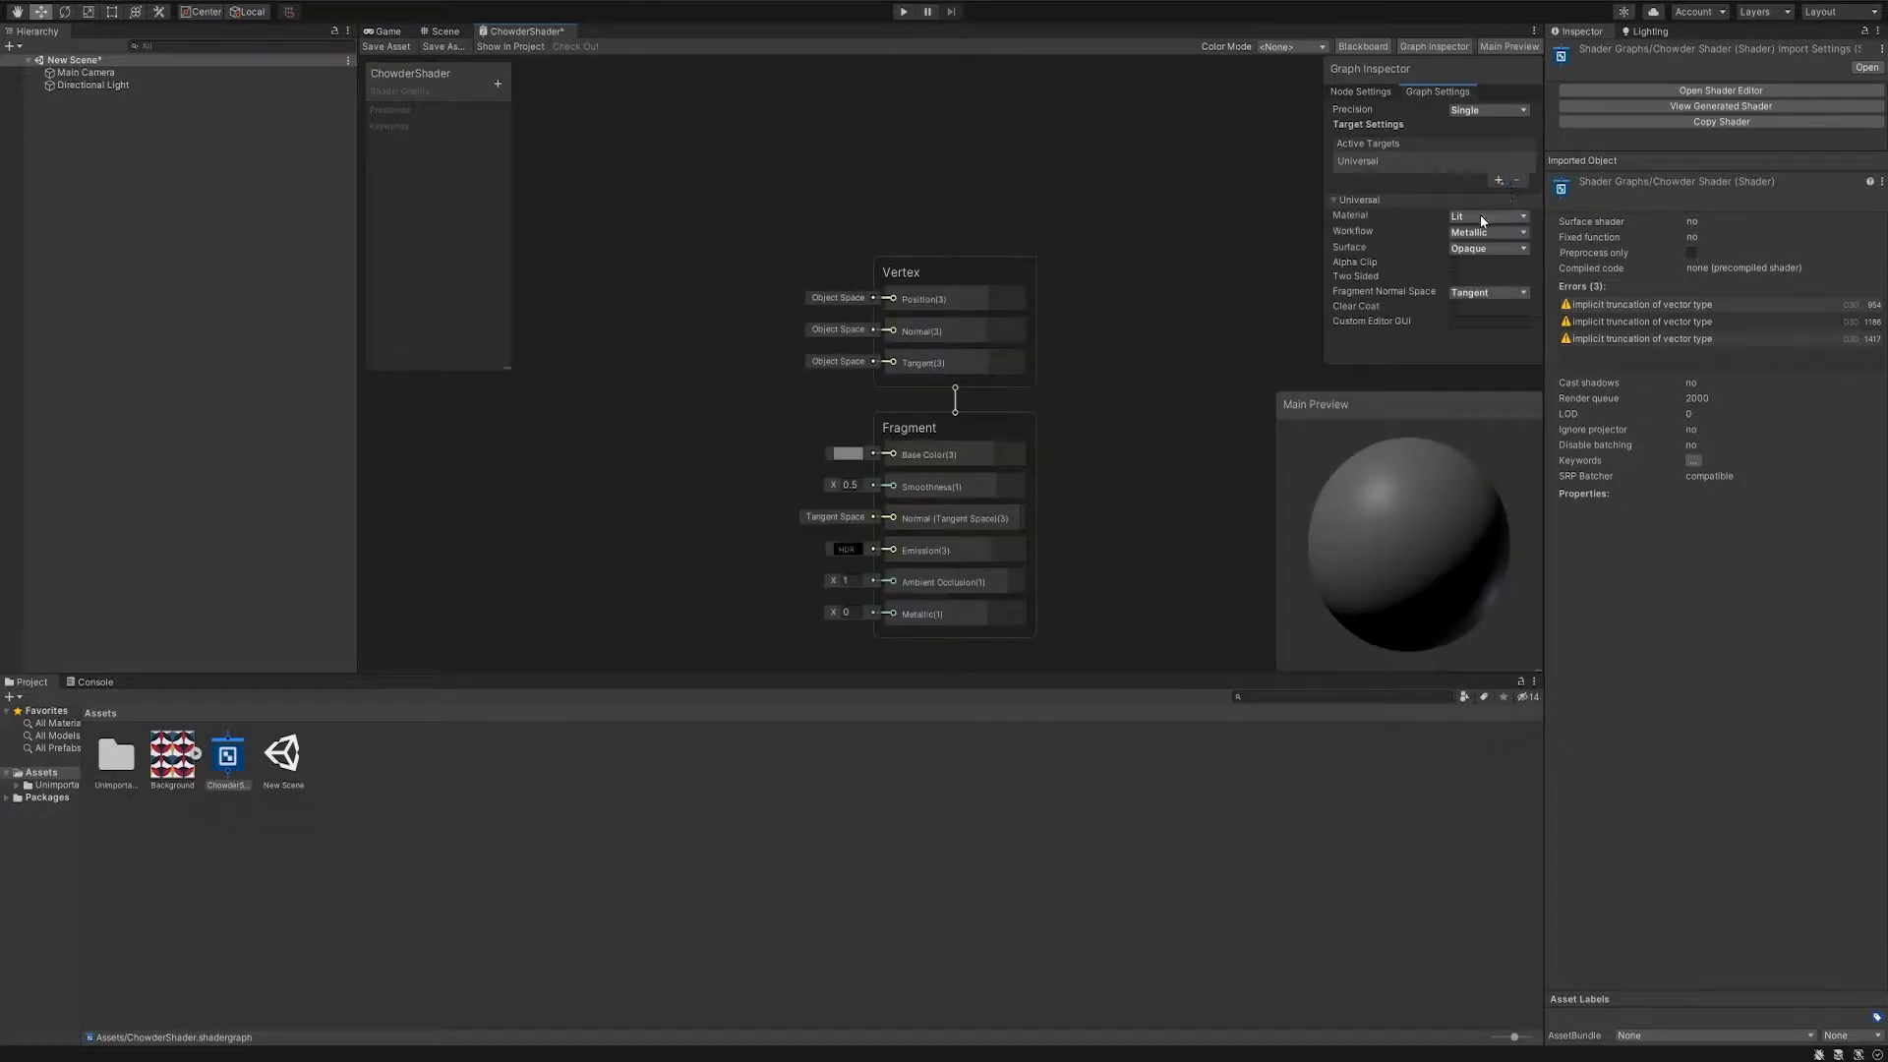
{"action": "left_click", "coordinate": [1481, 214]}
{"action": "left_click", "coordinate": [1489, 281]}
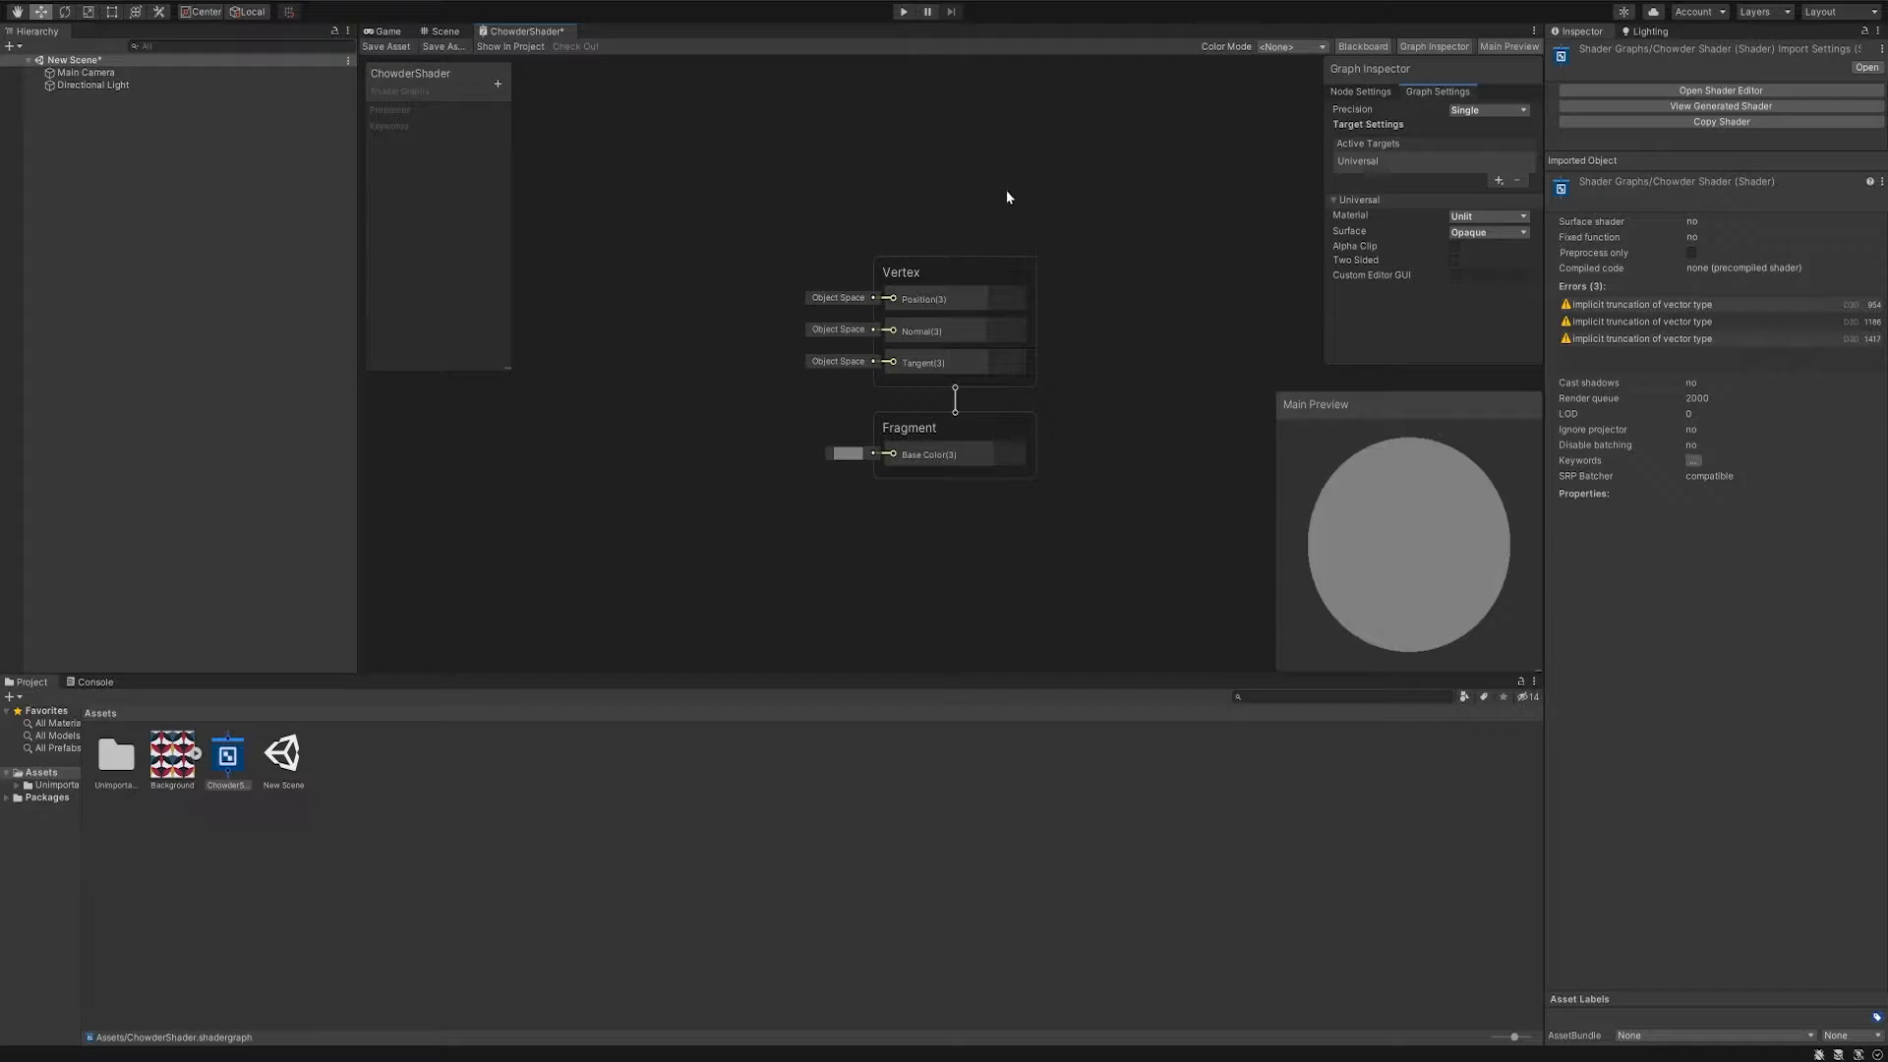
- Add a Texture 2D property named ChowderTexture to the shader graph
{"action": "left_click", "coordinate": [499, 84]}
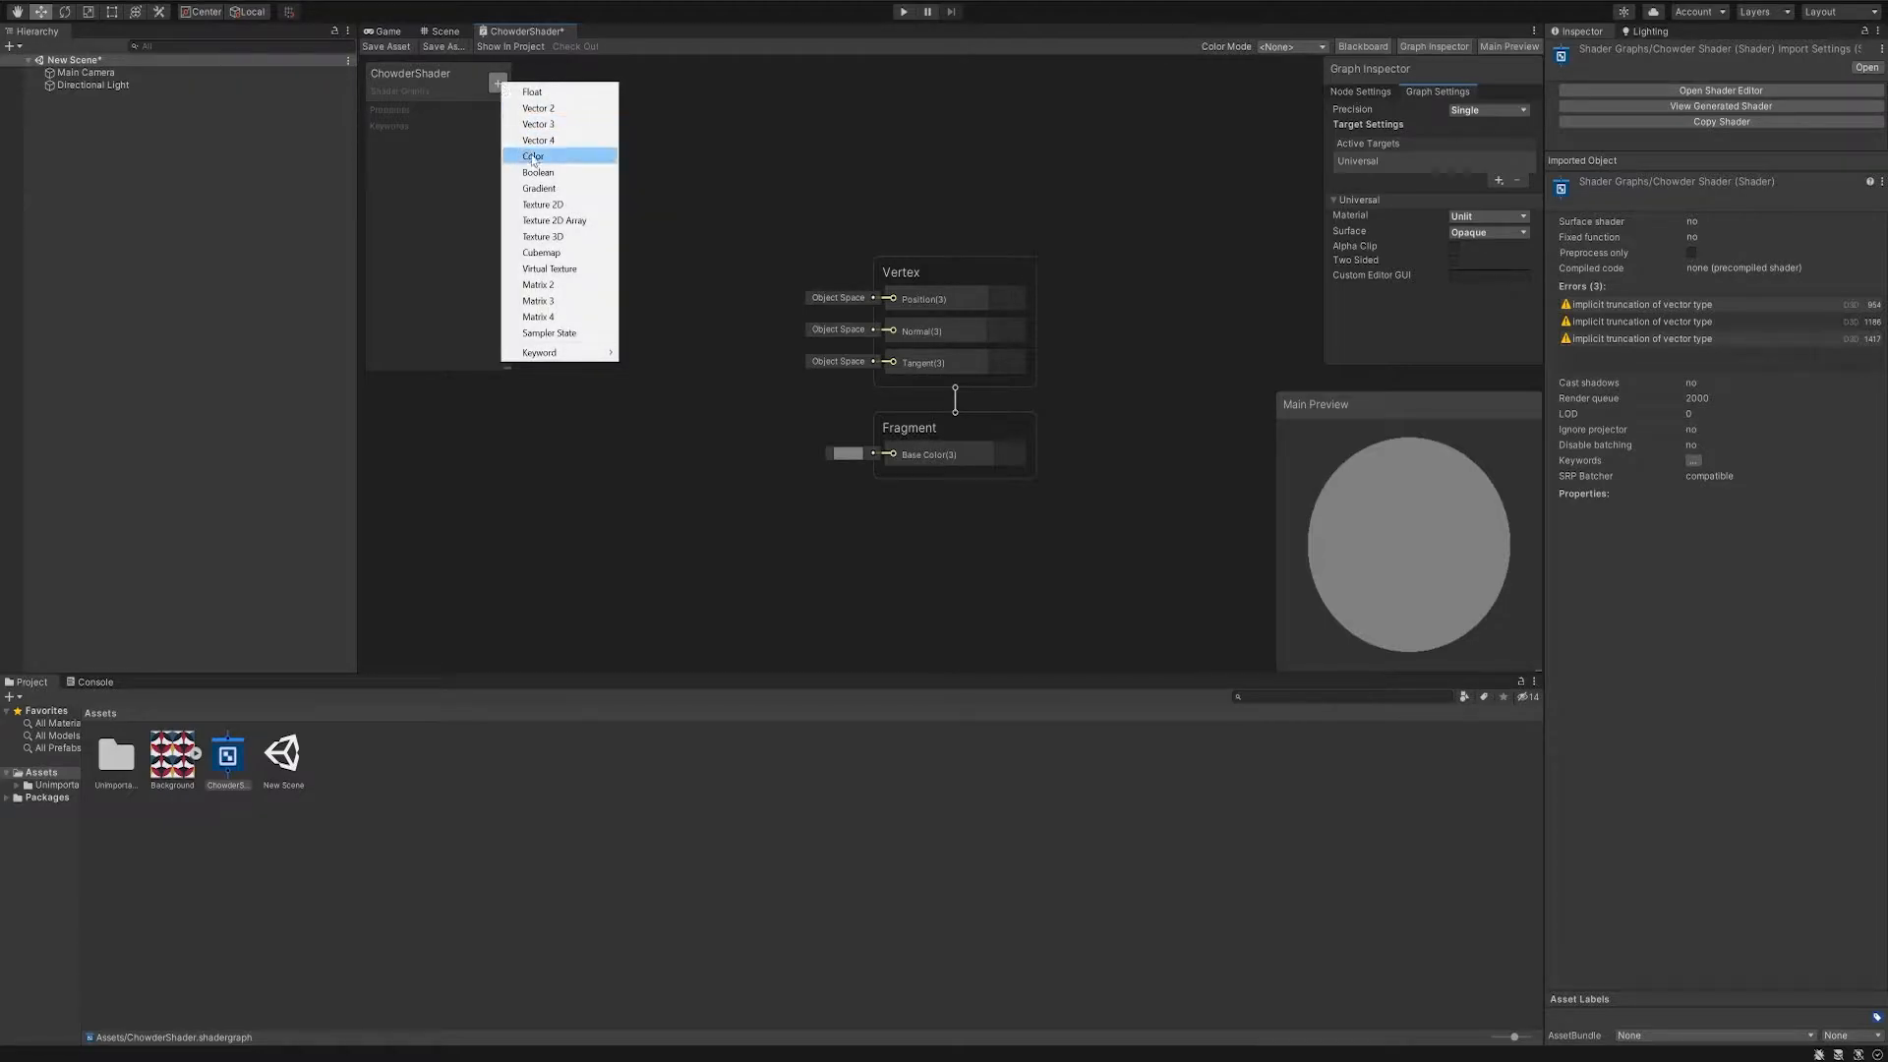
{"action": "left_click", "coordinate": [579, 205]}
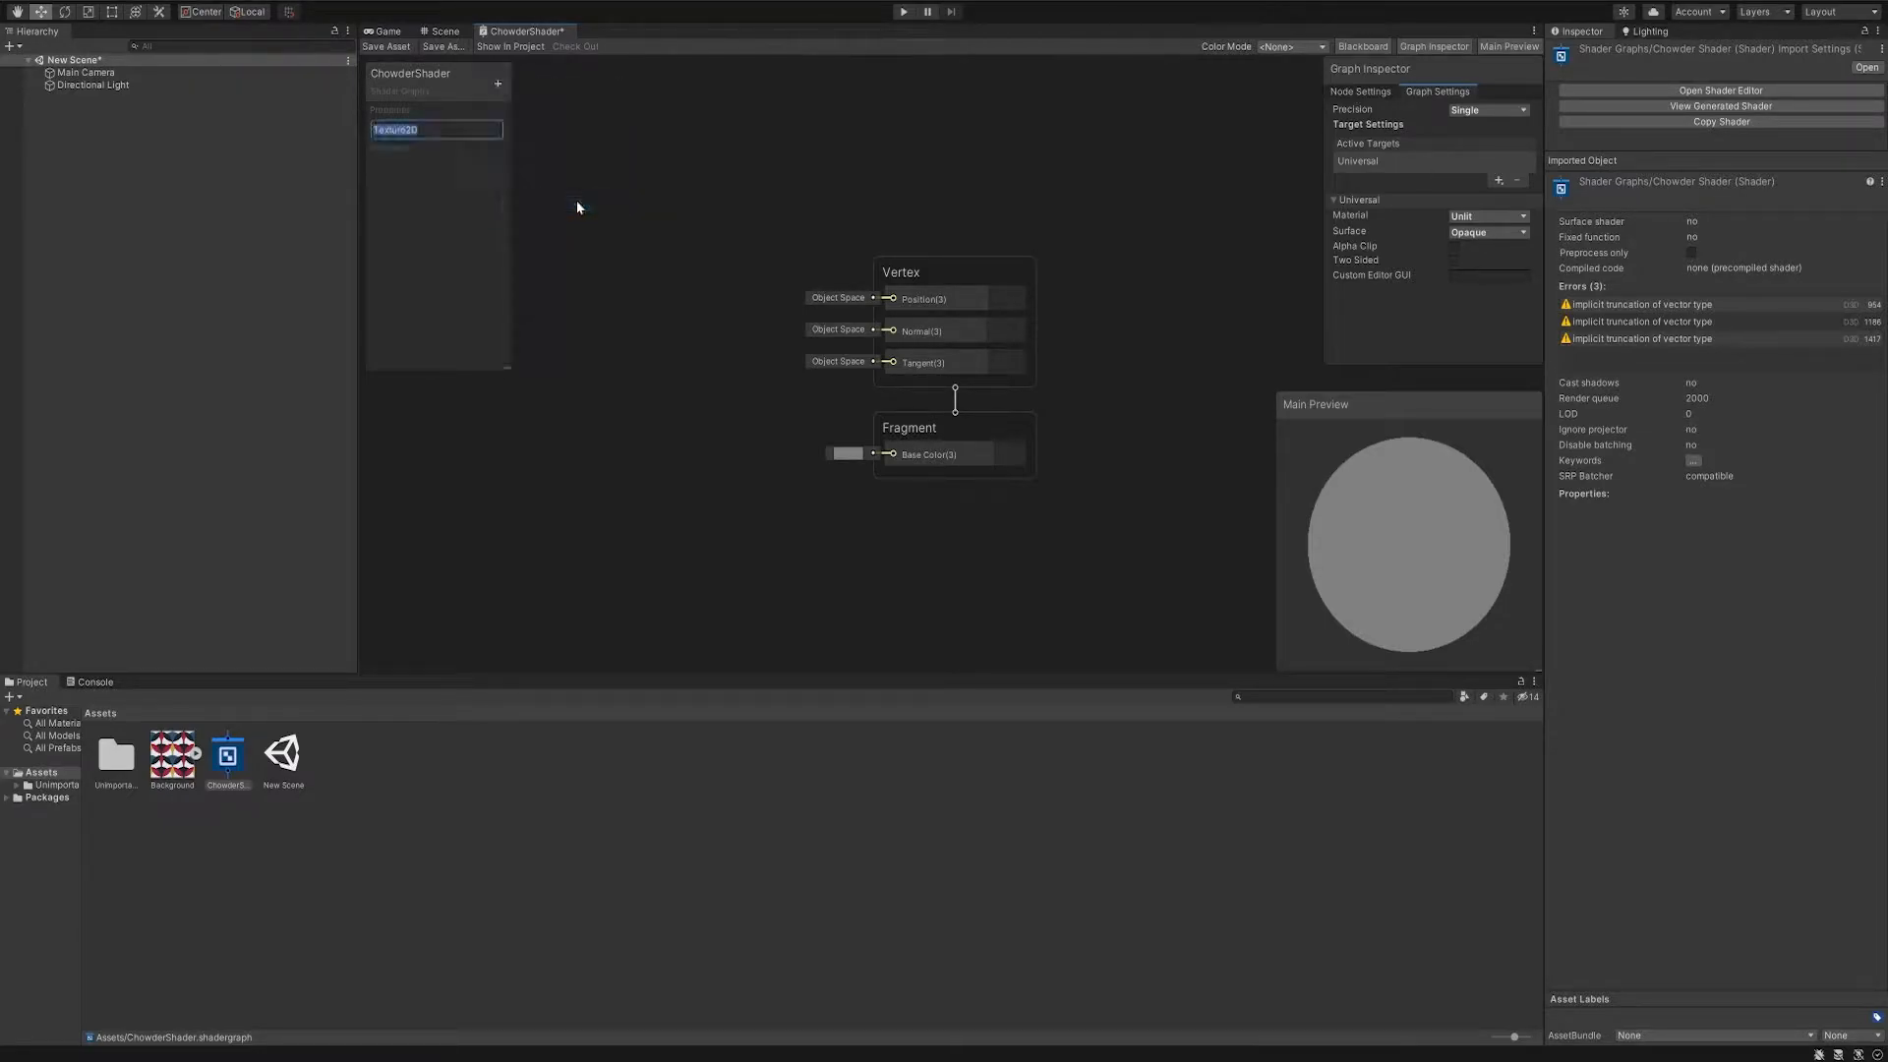
{"action": "type", "text": "ChowderTexture"}
{"action": "key", "text": "Return"}
- Set the default texture of the ChowderTexture property to Background
{"action": "left_click", "coordinate": [414, 132]}
{"action": "left_click", "coordinate": [1358, 93]}
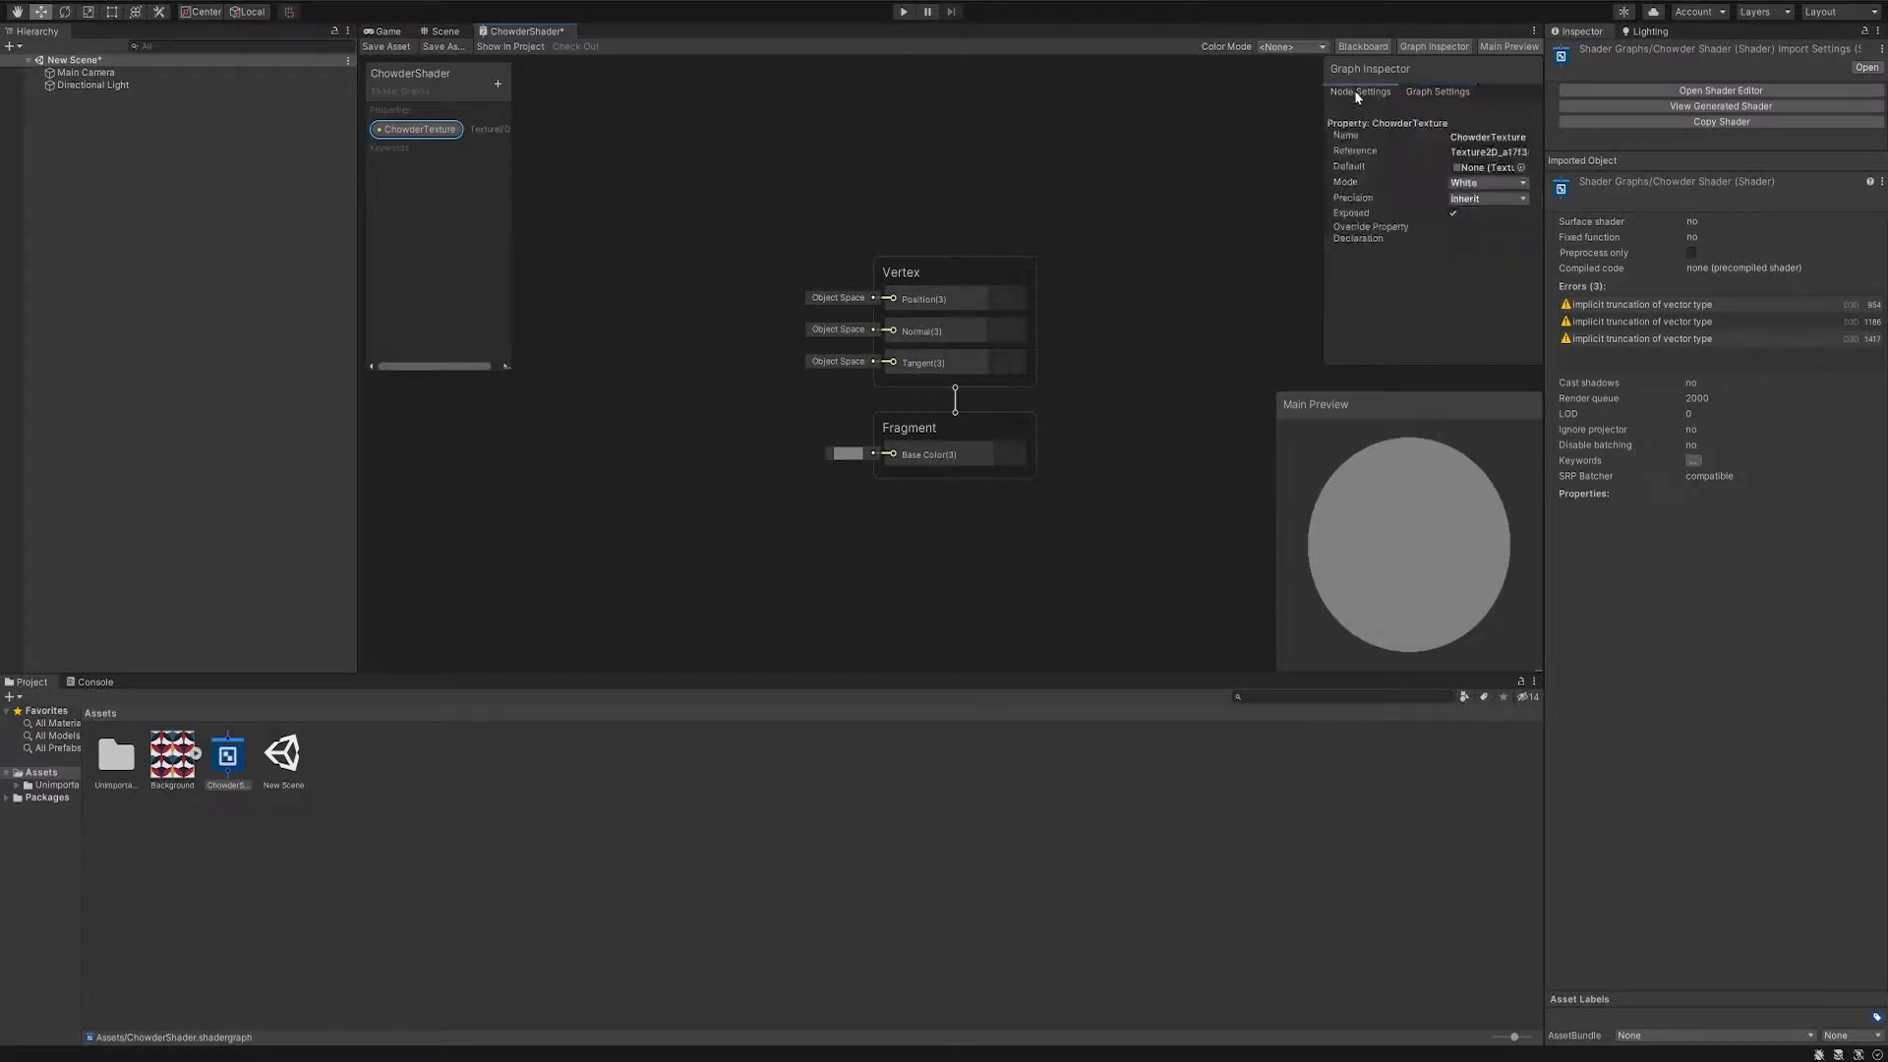
{"action": "left_click", "coordinate": [1521, 167]}
{"action": "left_click", "coordinate": [1615, 238]}
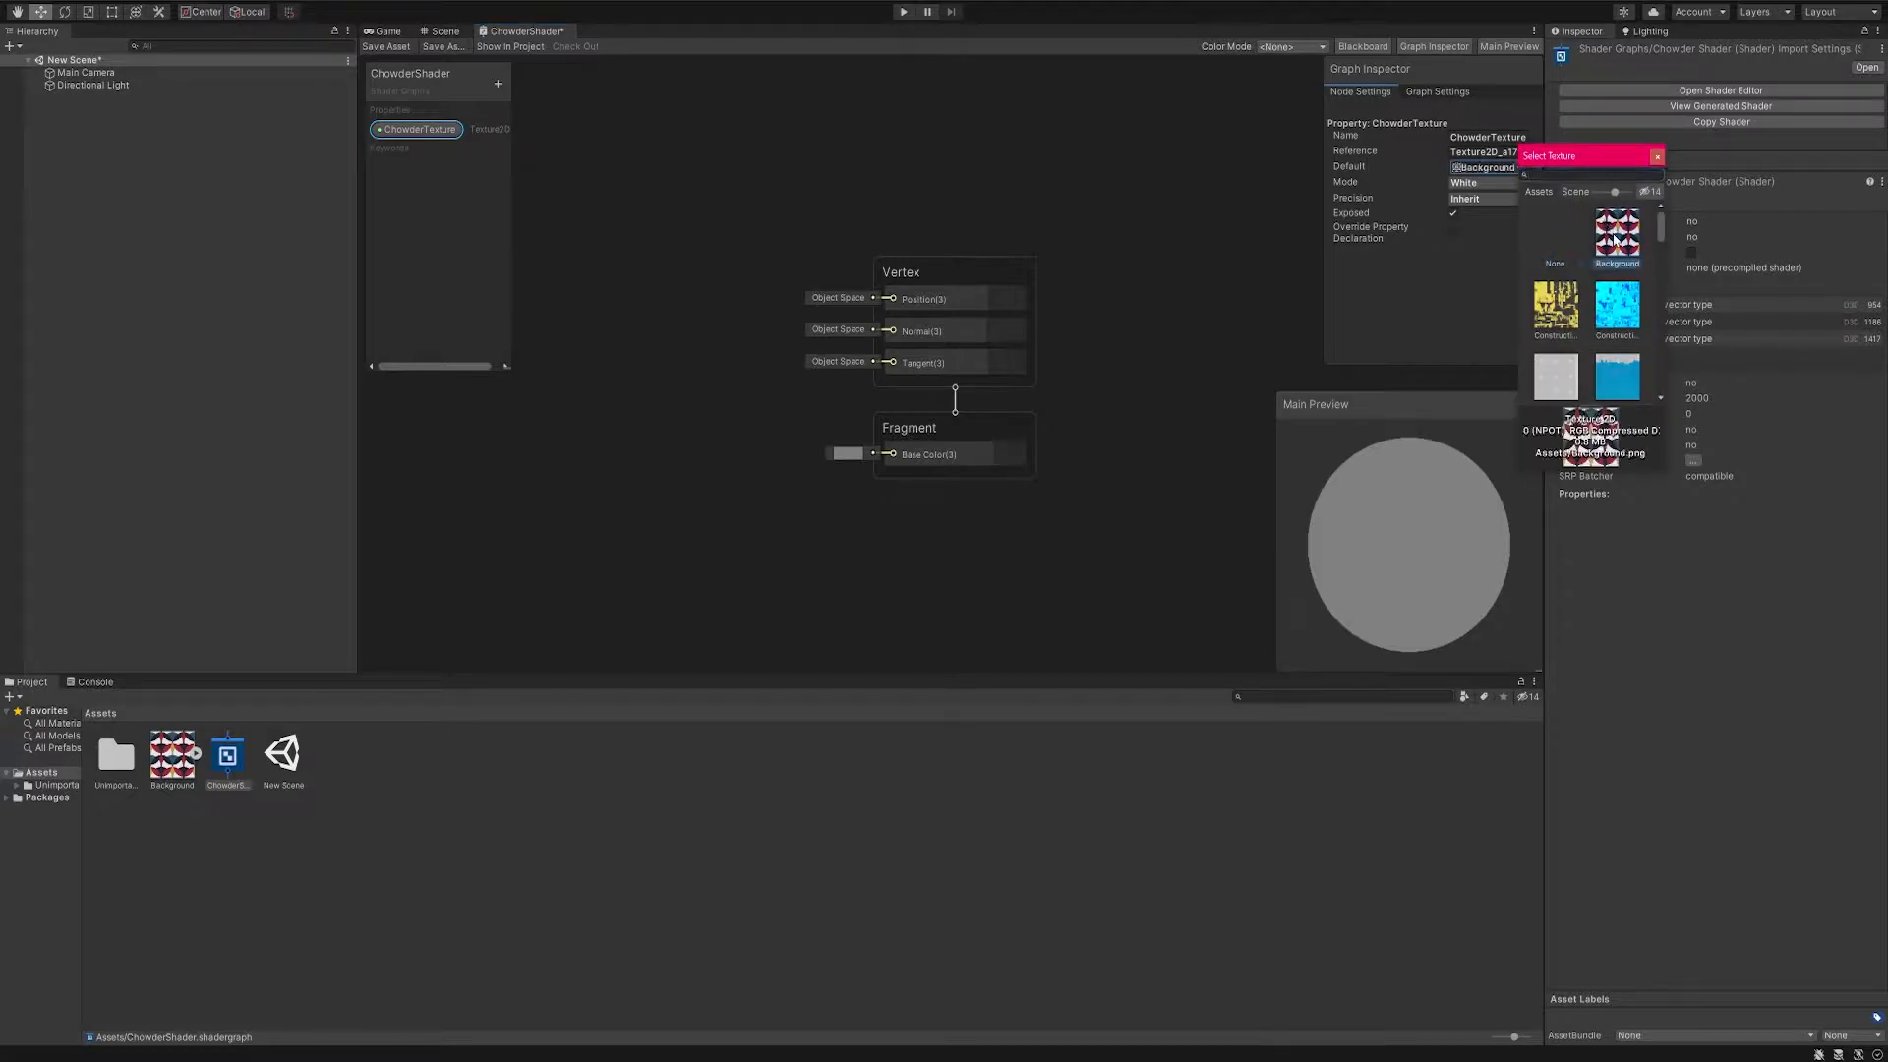
{"action": "left_click", "coordinate": [1658, 157]}
- Place the ChowderTexture property in the graph and feed it into a new Sample Texture 2D LOD node
{"action": "left_click_drag", "start_coordinate": [429, 131], "coordinate": [596, 252]}
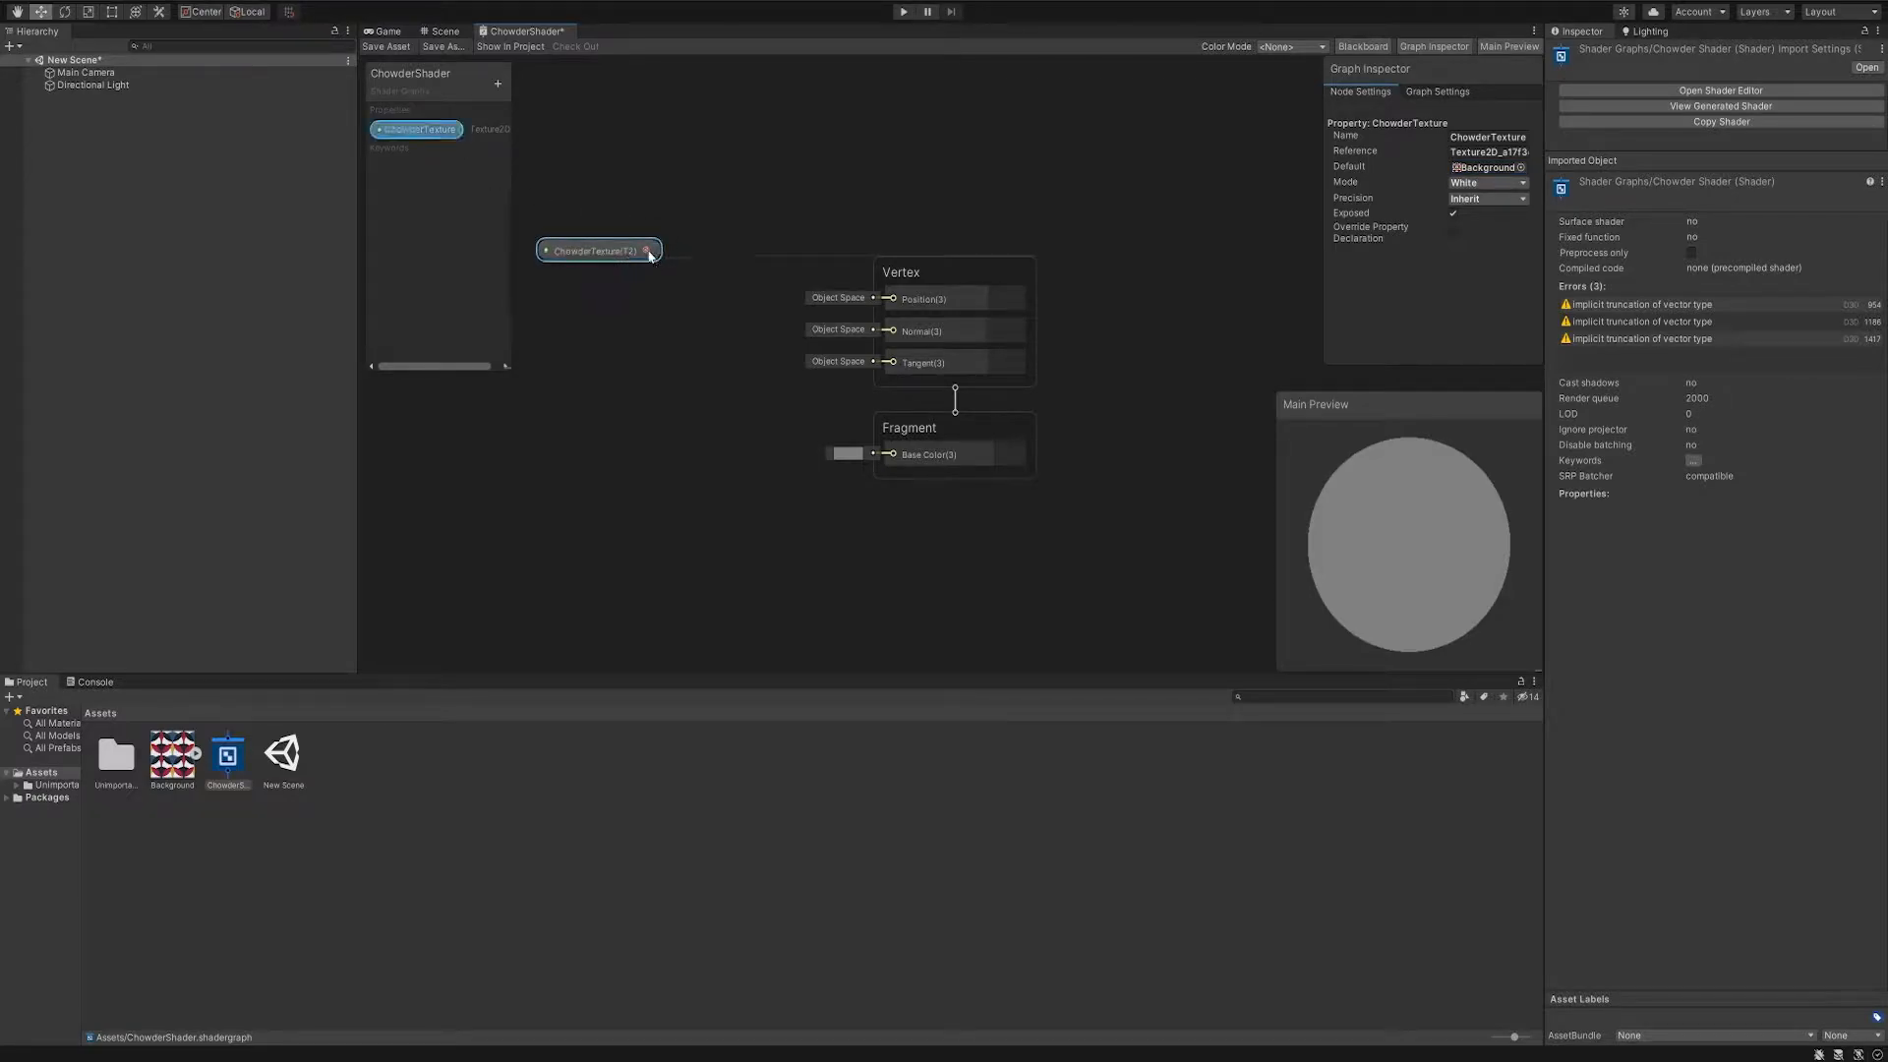
{"action": "key", "text": "space"}
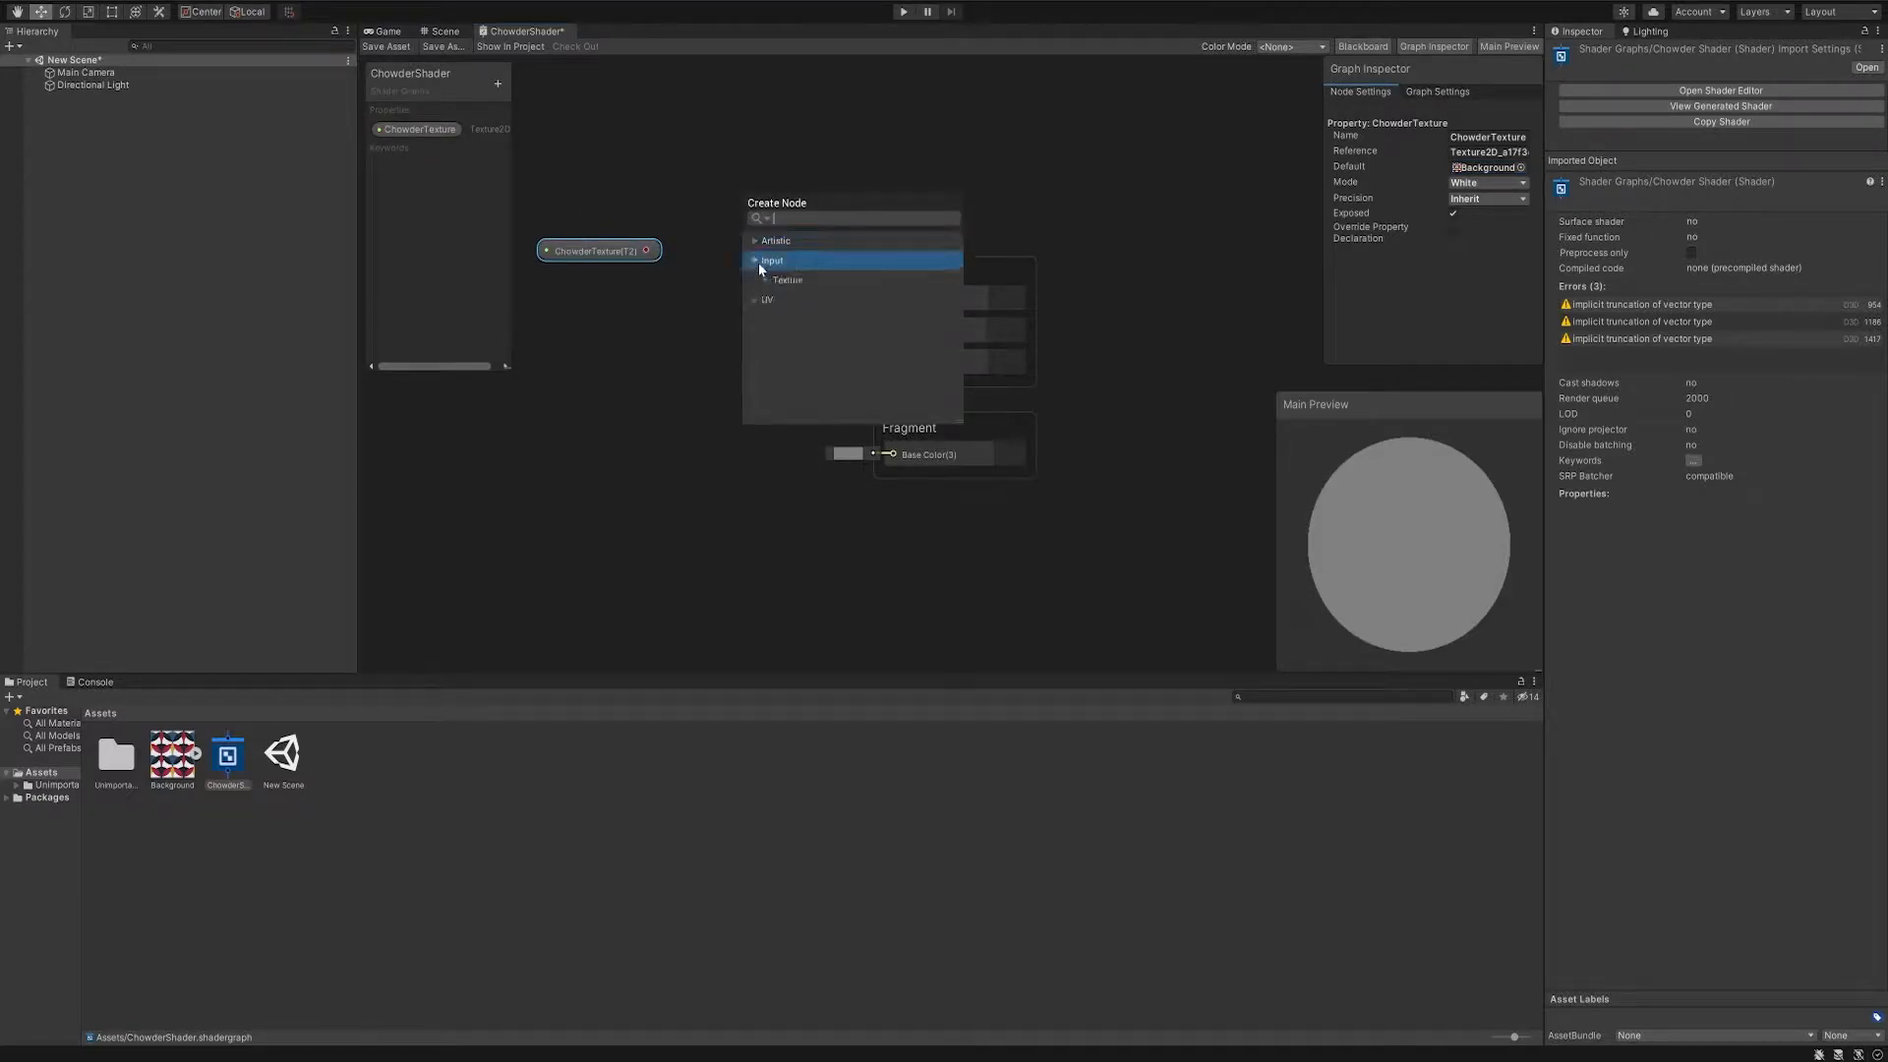
{"action": "left_click", "coordinate": [758, 262]}
{"action": "left_click", "coordinate": [769, 280]}
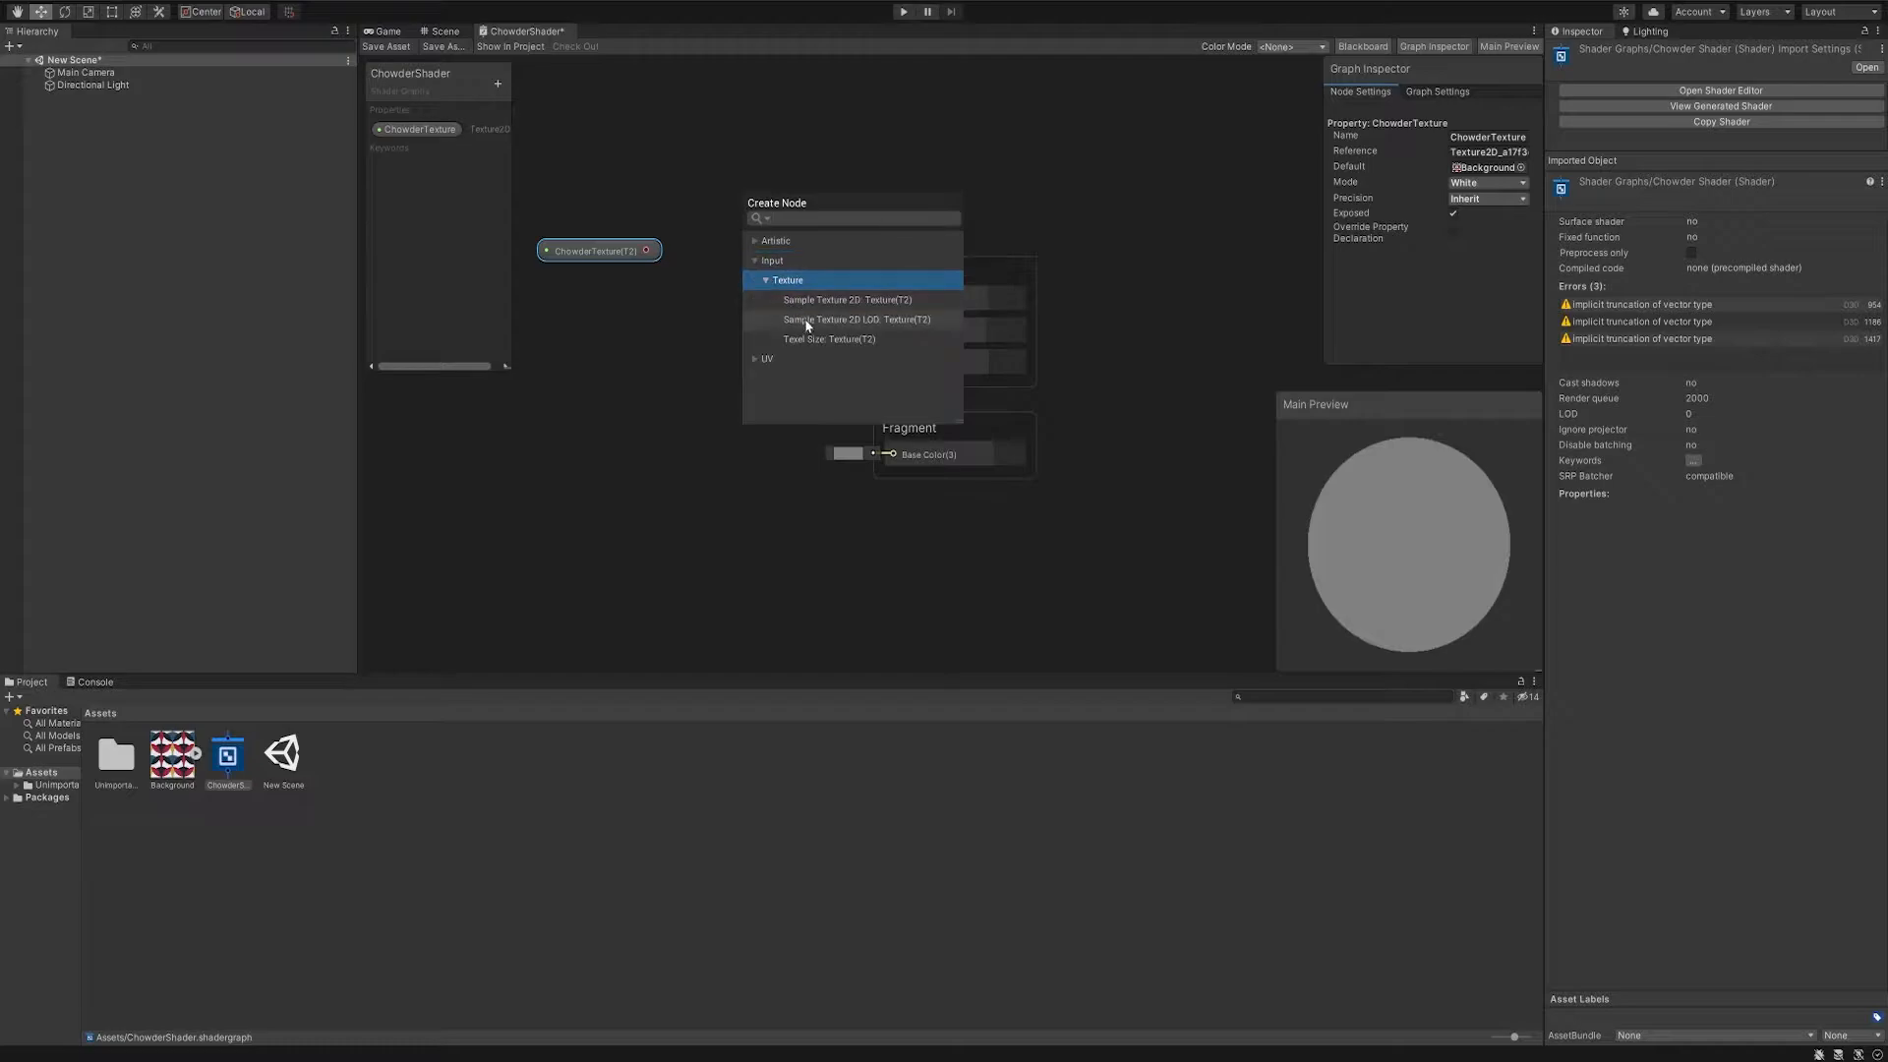
{"action": "left_click", "coordinate": [806, 320]}
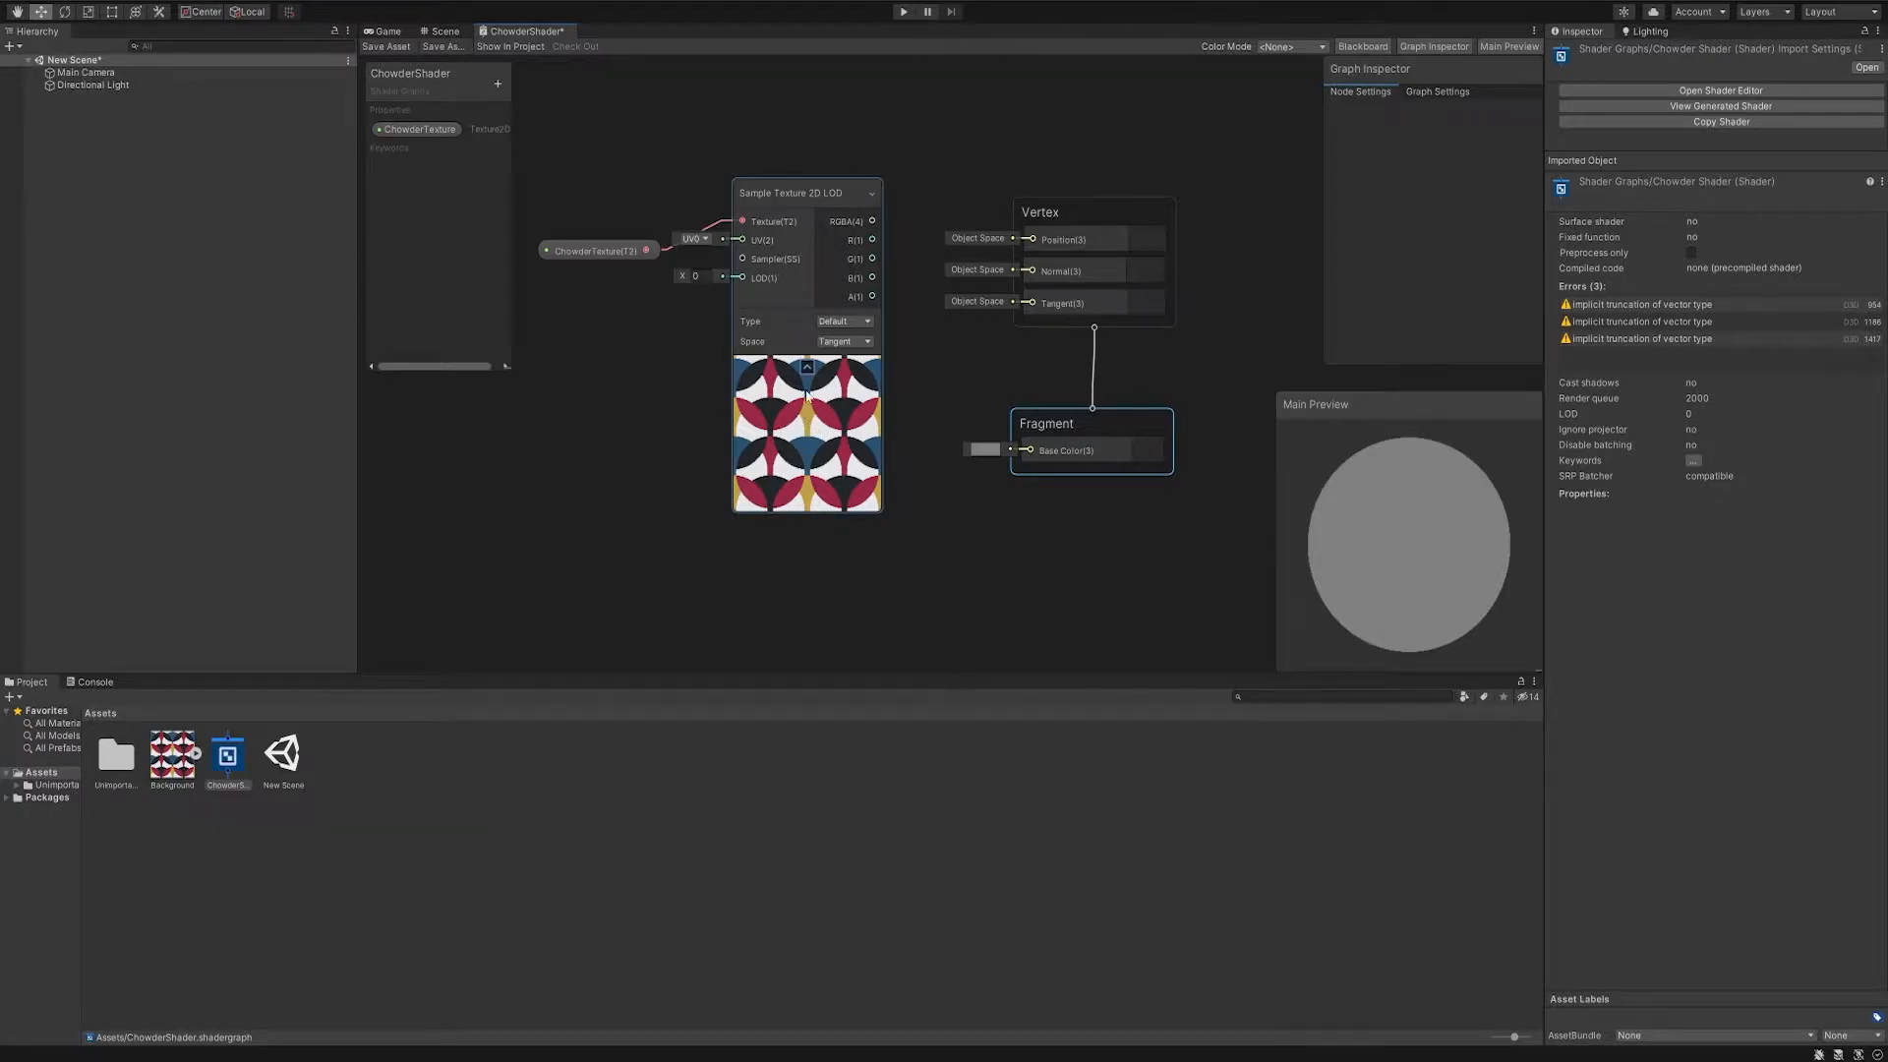
- Move the ChowderTexture node above the sampler and connect the sampler's RGBA output to the Fragment Base Color
{"action": "left_click_drag", "start_coordinate": [598, 250], "coordinate": [598, 128]}
{"action": "left_click_drag", "start_coordinate": [874, 259], "coordinate": [1015, 484]}
{"action": "mouse_move", "coordinate": [1359, 527]}
{"action": "left_mouse_down"}
{"action": "mouse_move", "coordinate": [1369, 387]}
{"action": "mouse_move", "coordinate": [1357, 649]}
{"action": "mouse_move", "coordinate": [1518, 498]}
{"action": "mouse_move", "coordinate": [1589, 543]}
{"action": "mouse_move", "coordinate": [1584, 600]}
{"action": "mouse_move", "coordinate": [1425, 529]}
{"action": "mouse_move", "coordinate": [1312, 621]}
{"action": "mouse_move", "coordinate": [1519, 502]}
{"action": "mouse_move", "coordinate": [1693, 609]}
{"action": "mouse_move", "coordinate": [1631, 655]}
{"action": "mouse_move", "coordinate": [1444, 503]}
{"action": "mouse_move", "coordinate": [1379, 530]}
{"action": "left_mouse_up"}
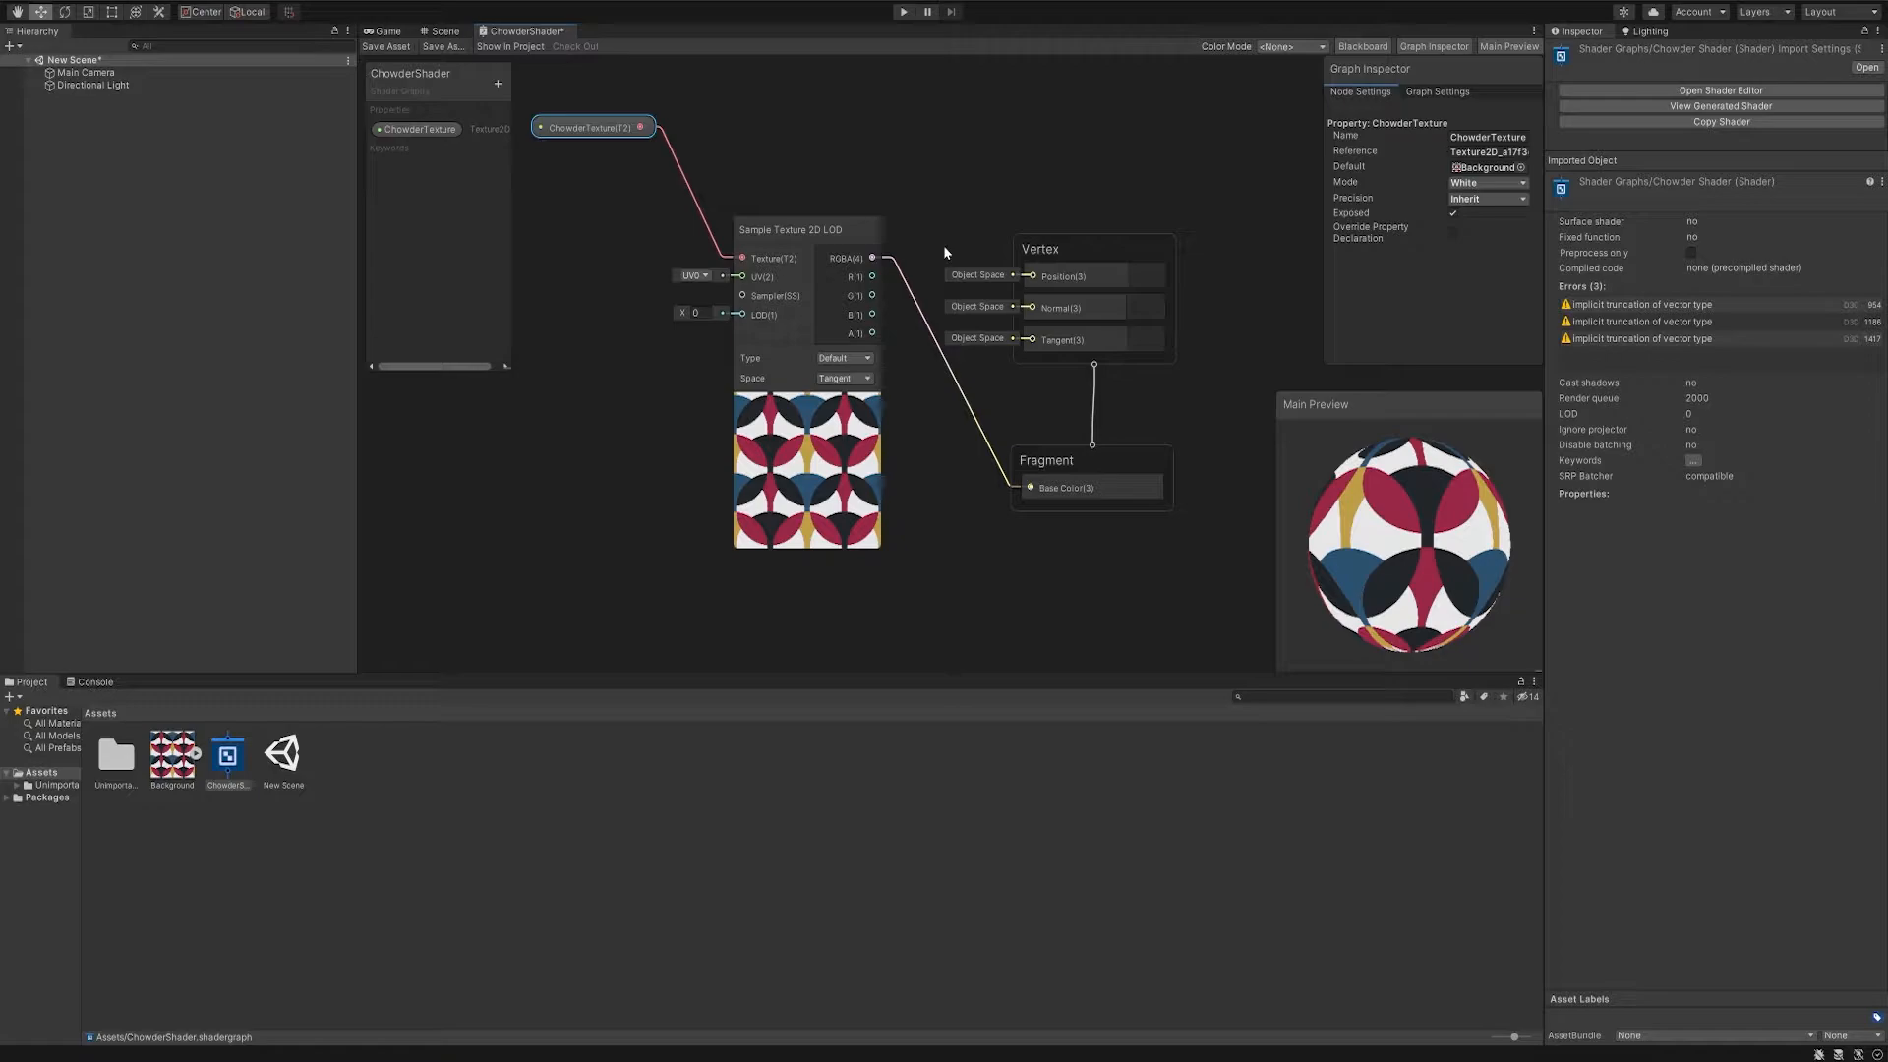
- Add a Position node in World space and connect its output to the UV input of Sample Texture 2D LOD
{"action": "key", "text": "space"}
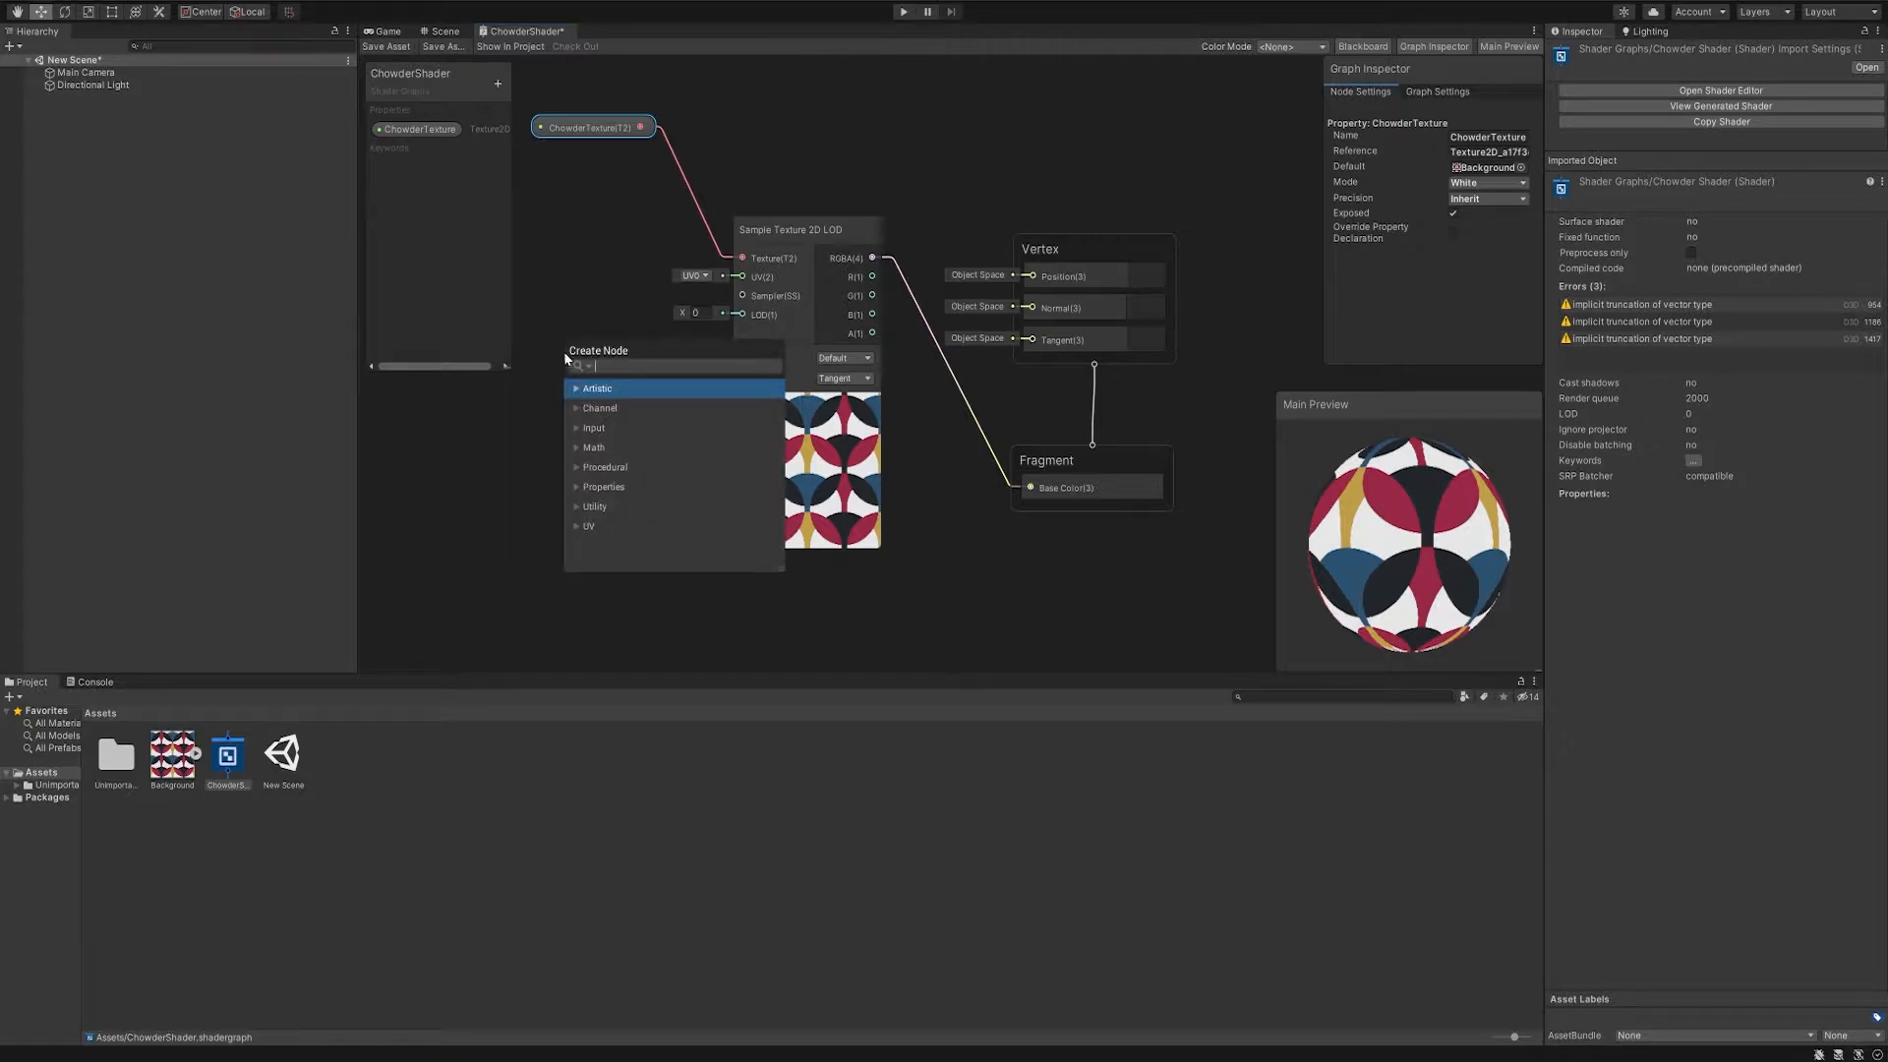
{"action": "type", "text": "Position"}
{"action": "key", "text": "Return"}
{"action": "middle_click_drag", "start_coordinate": [564, 351], "coordinate": [884, 356]}
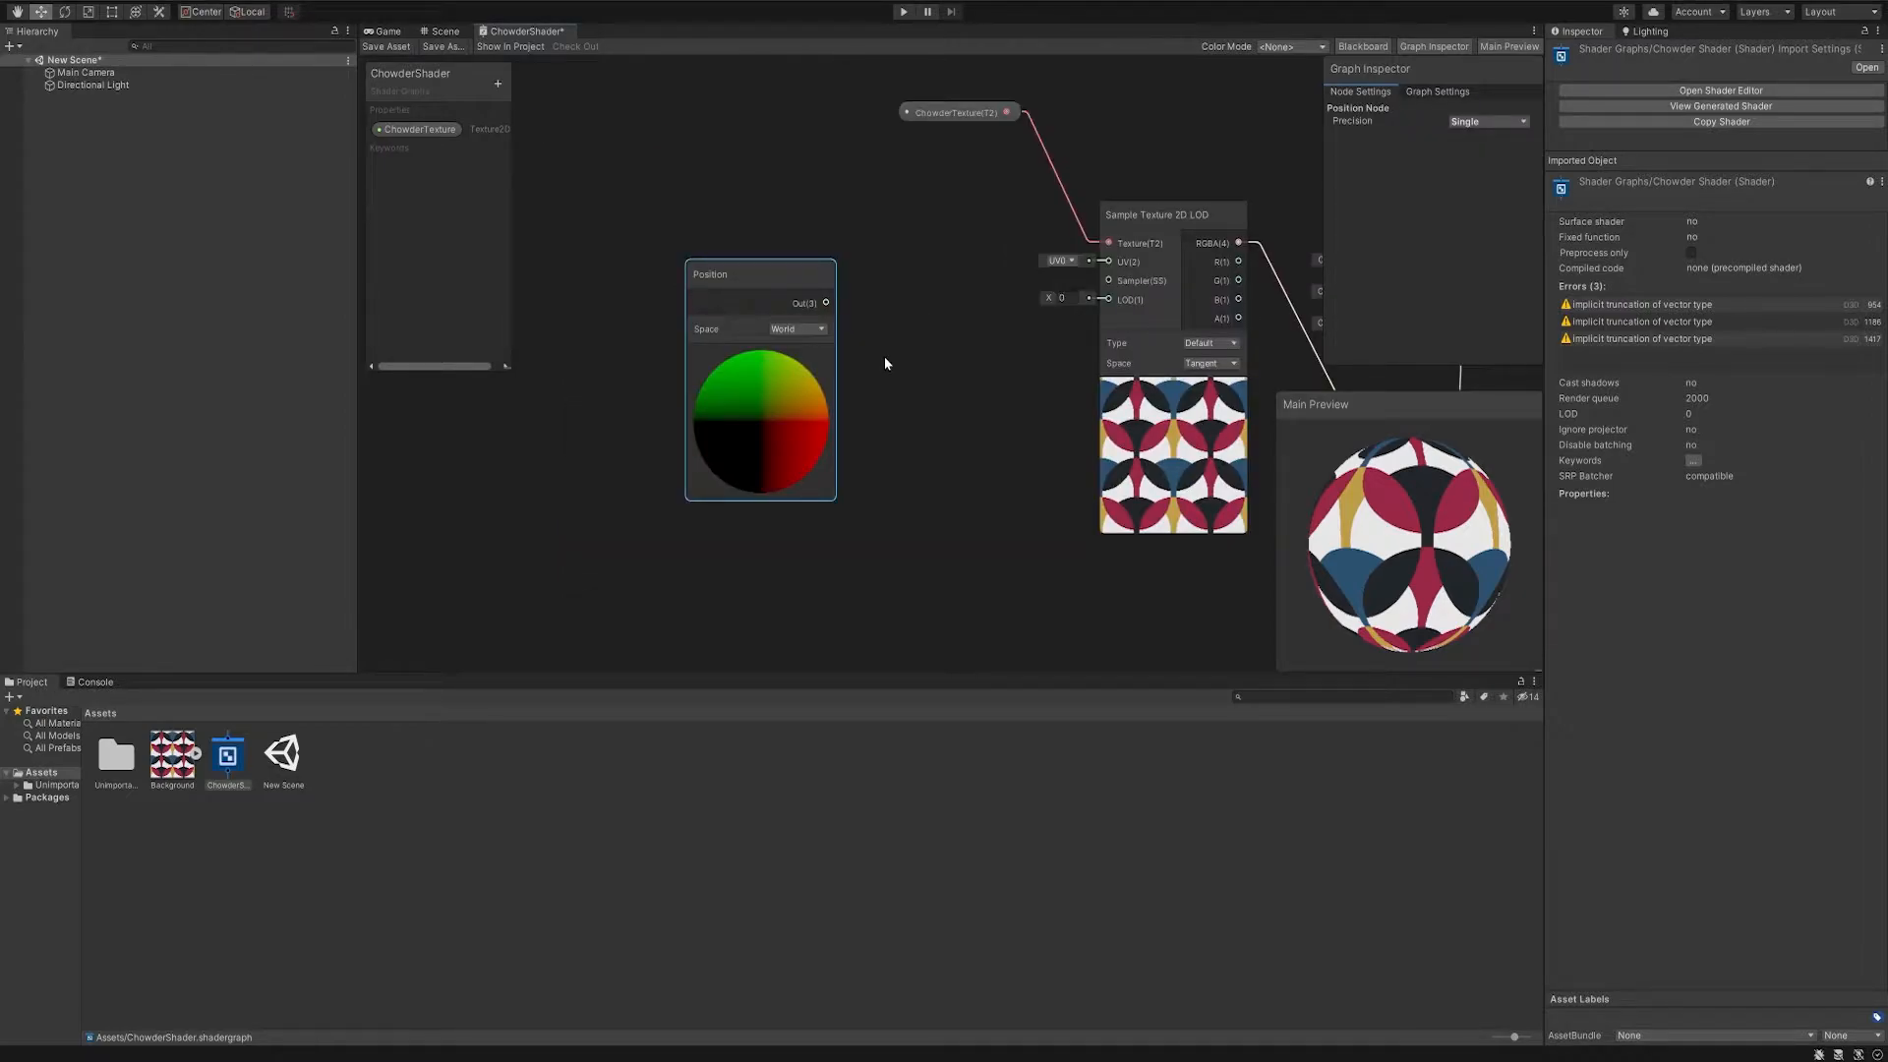
{"action": "left_click", "coordinate": [816, 330]}
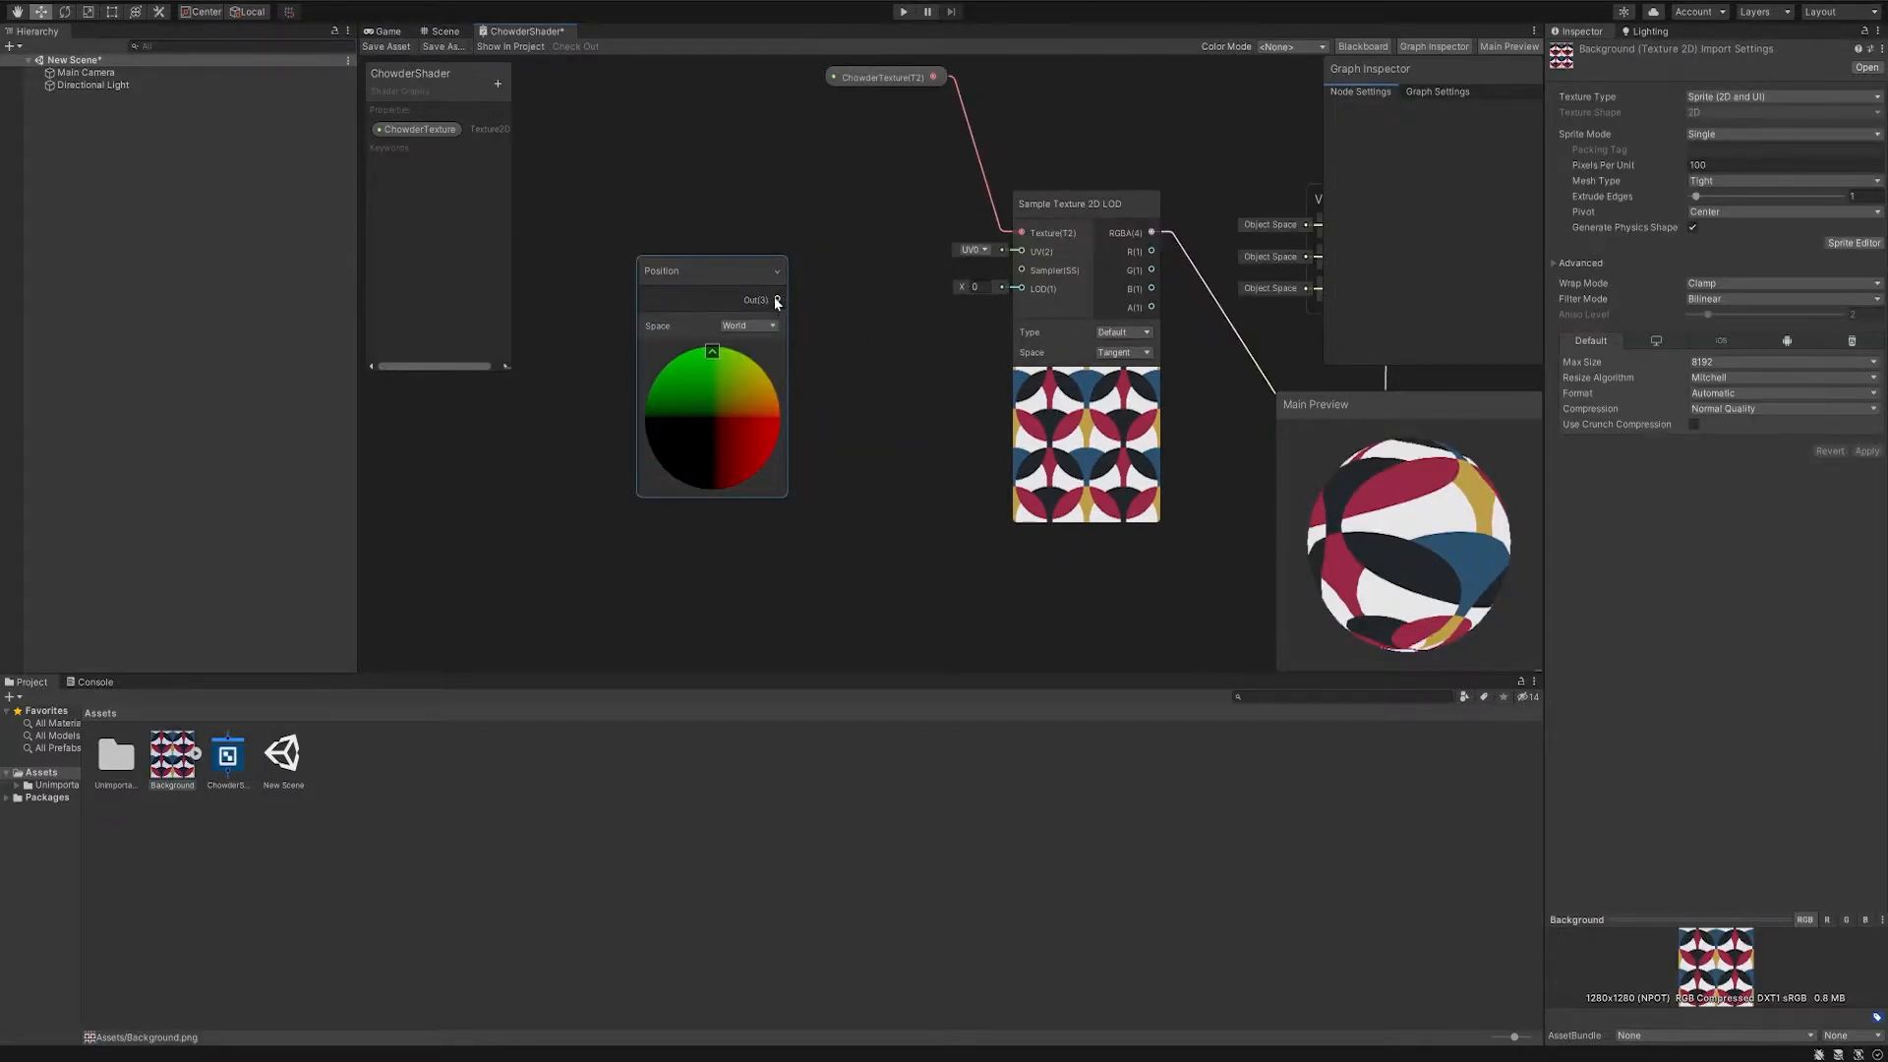
{"action": "left_click_drag", "start_coordinate": [787, 300], "coordinate": [1024, 252]}
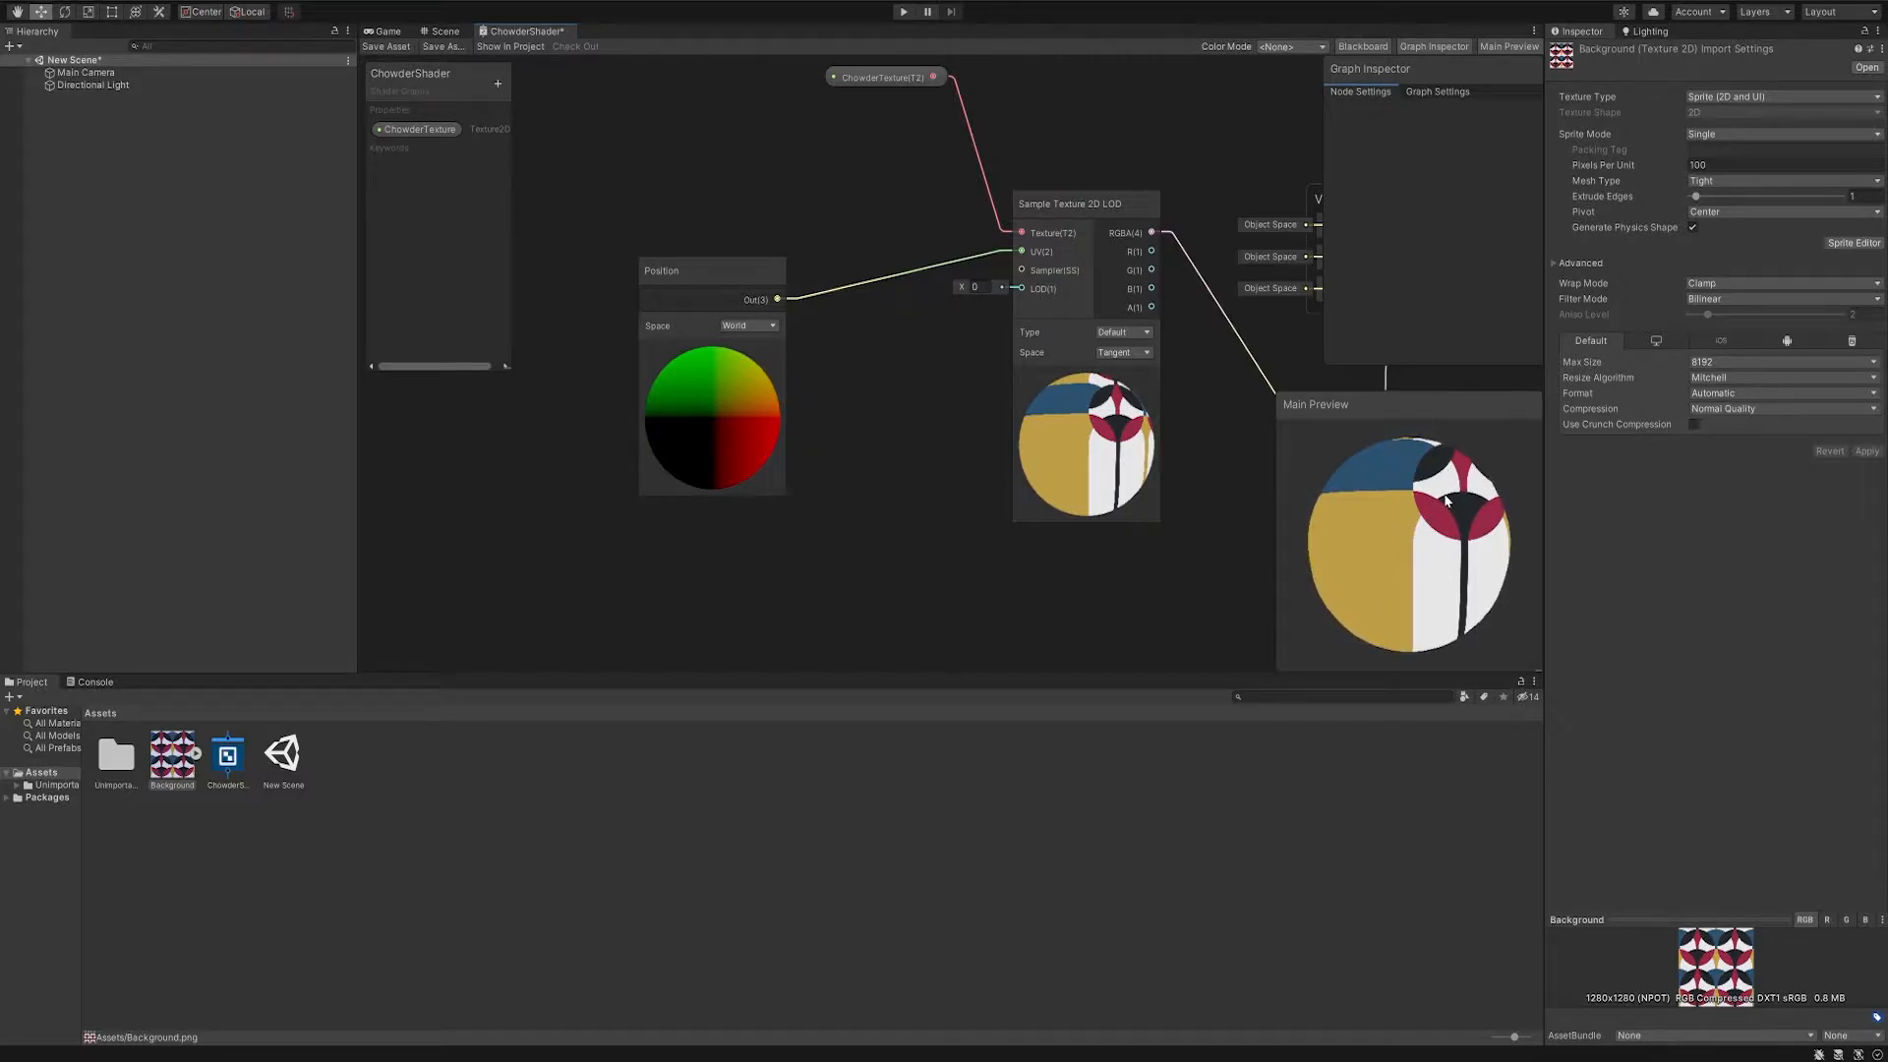
- Set the Background texture's type to Default with the Repeat wrap mode and apply the import settings
{"action": "left_click", "coordinate": [1731, 99]}
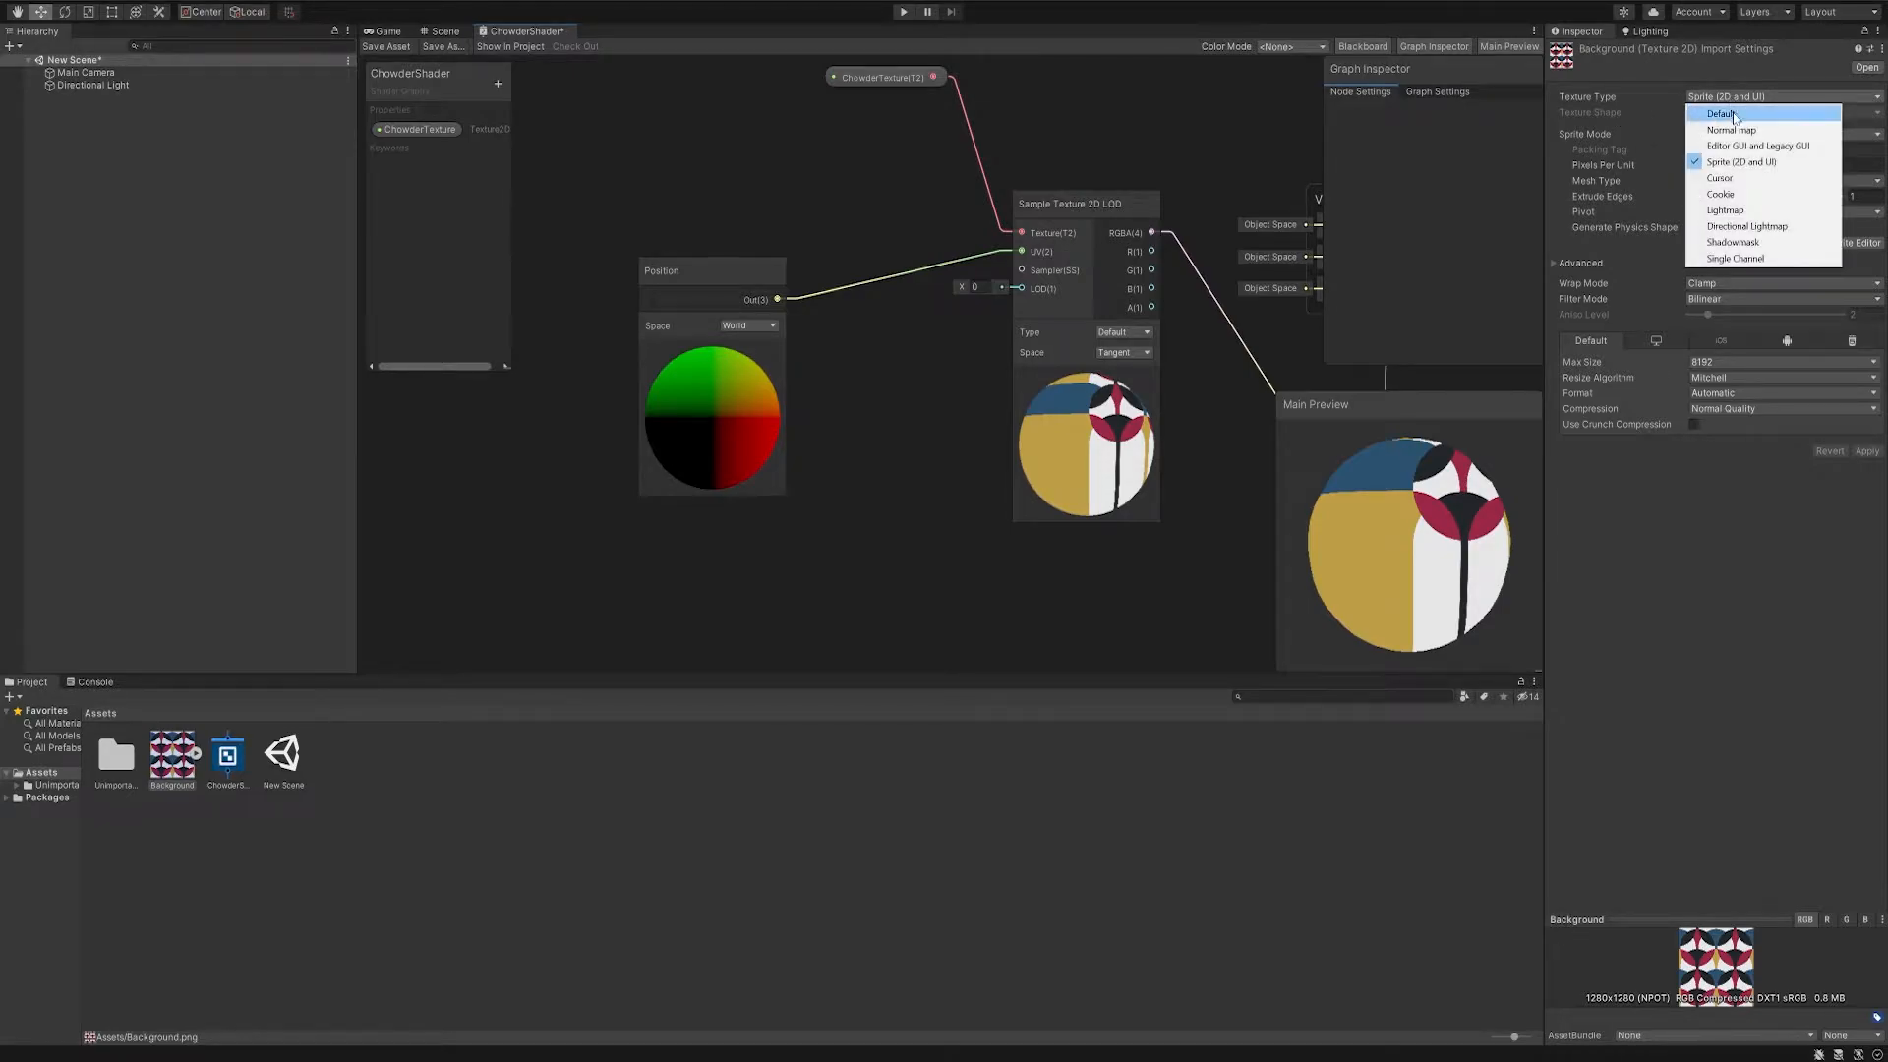
{"action": "left_click", "coordinate": [1733, 115]}
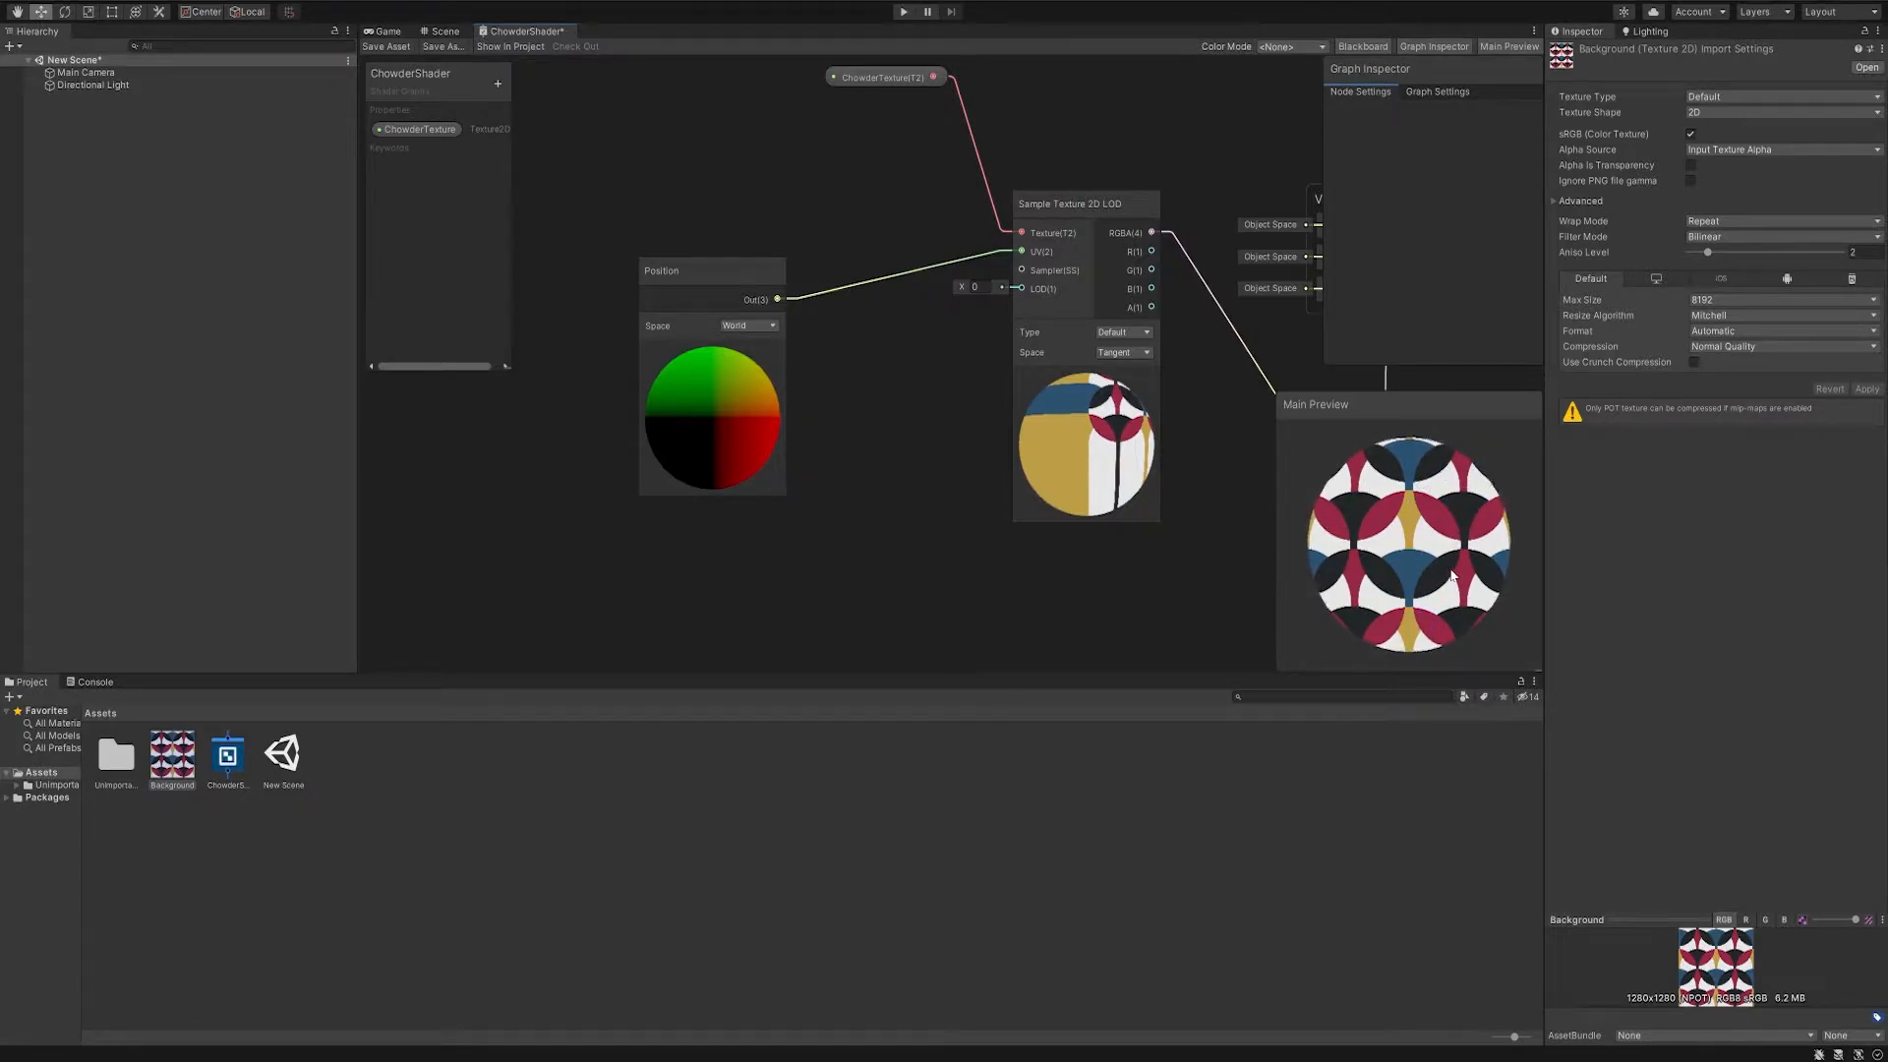
- Change the main preview mesh to a cube and rotate it to check the texture
{"action": "right_click", "coordinate": [1404, 520]}
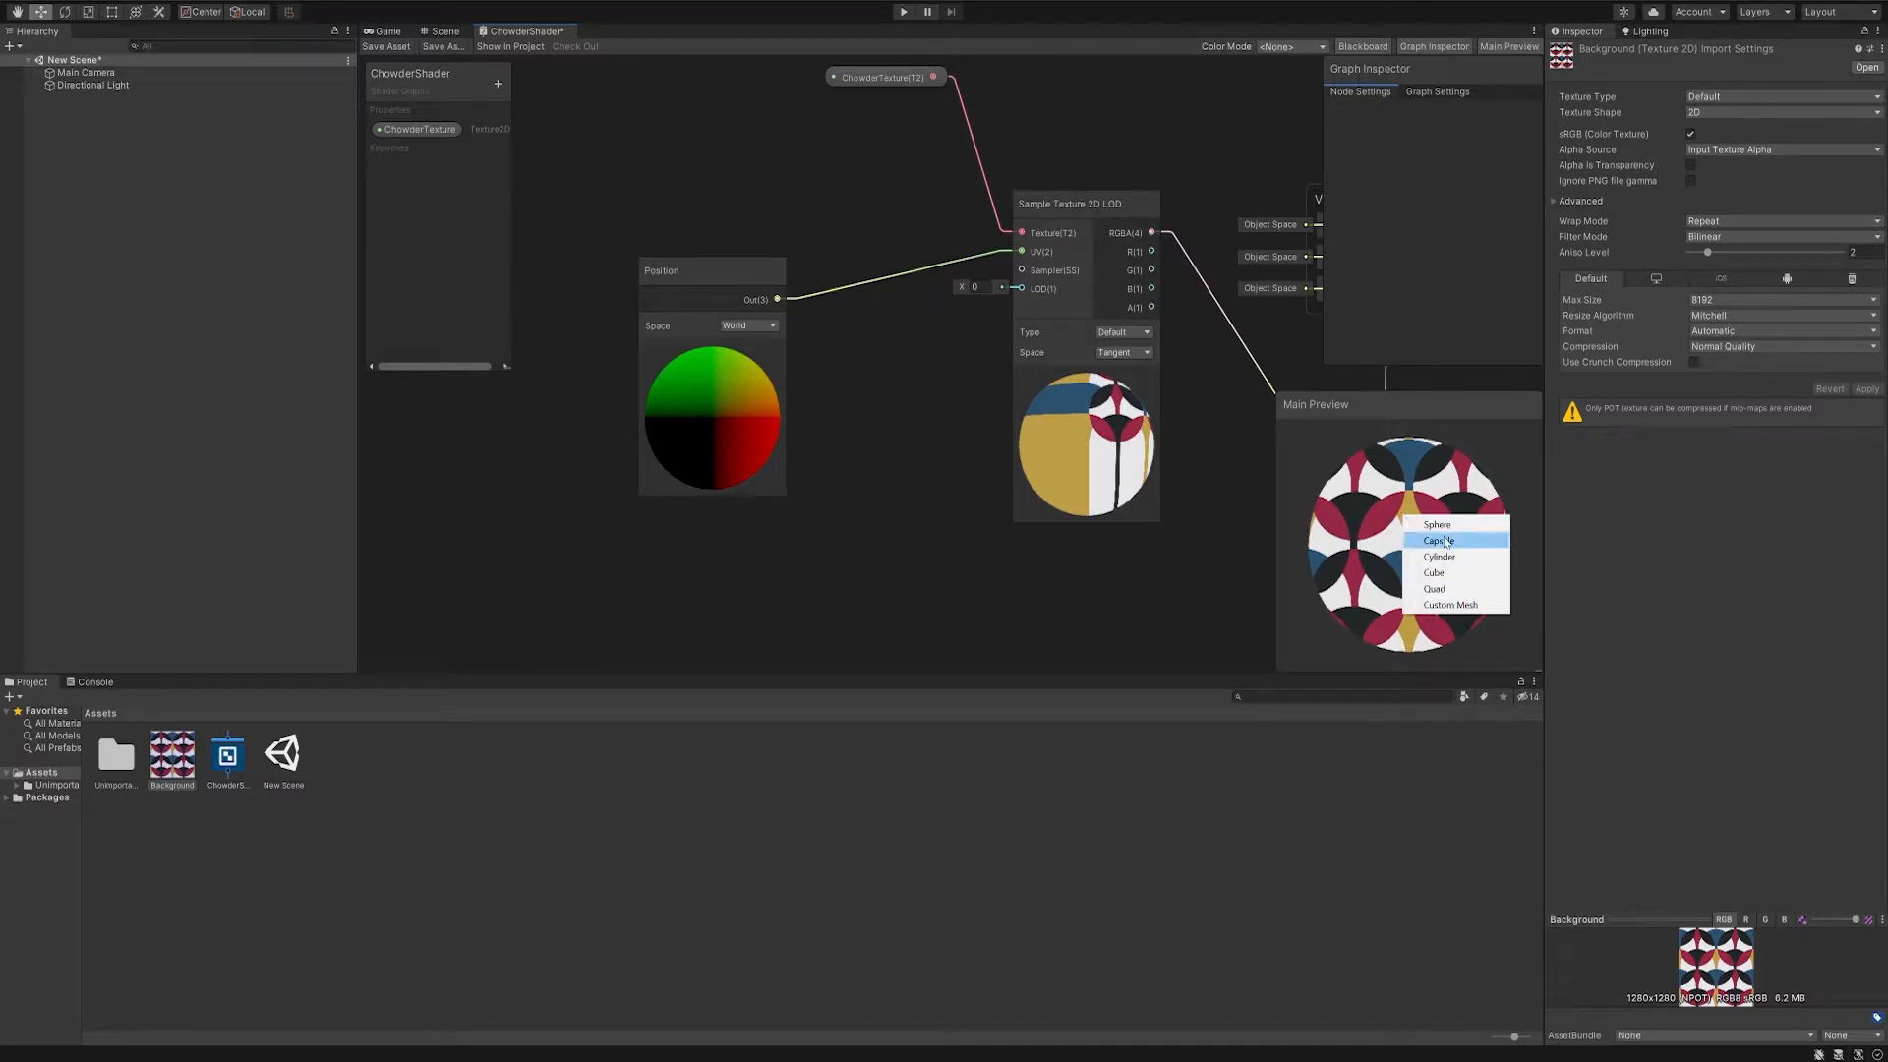
{"action": "left_click", "coordinate": [1455, 573]}
{"action": "left_click_drag", "start_coordinate": [1341, 500], "coordinate": [1644, 499]}
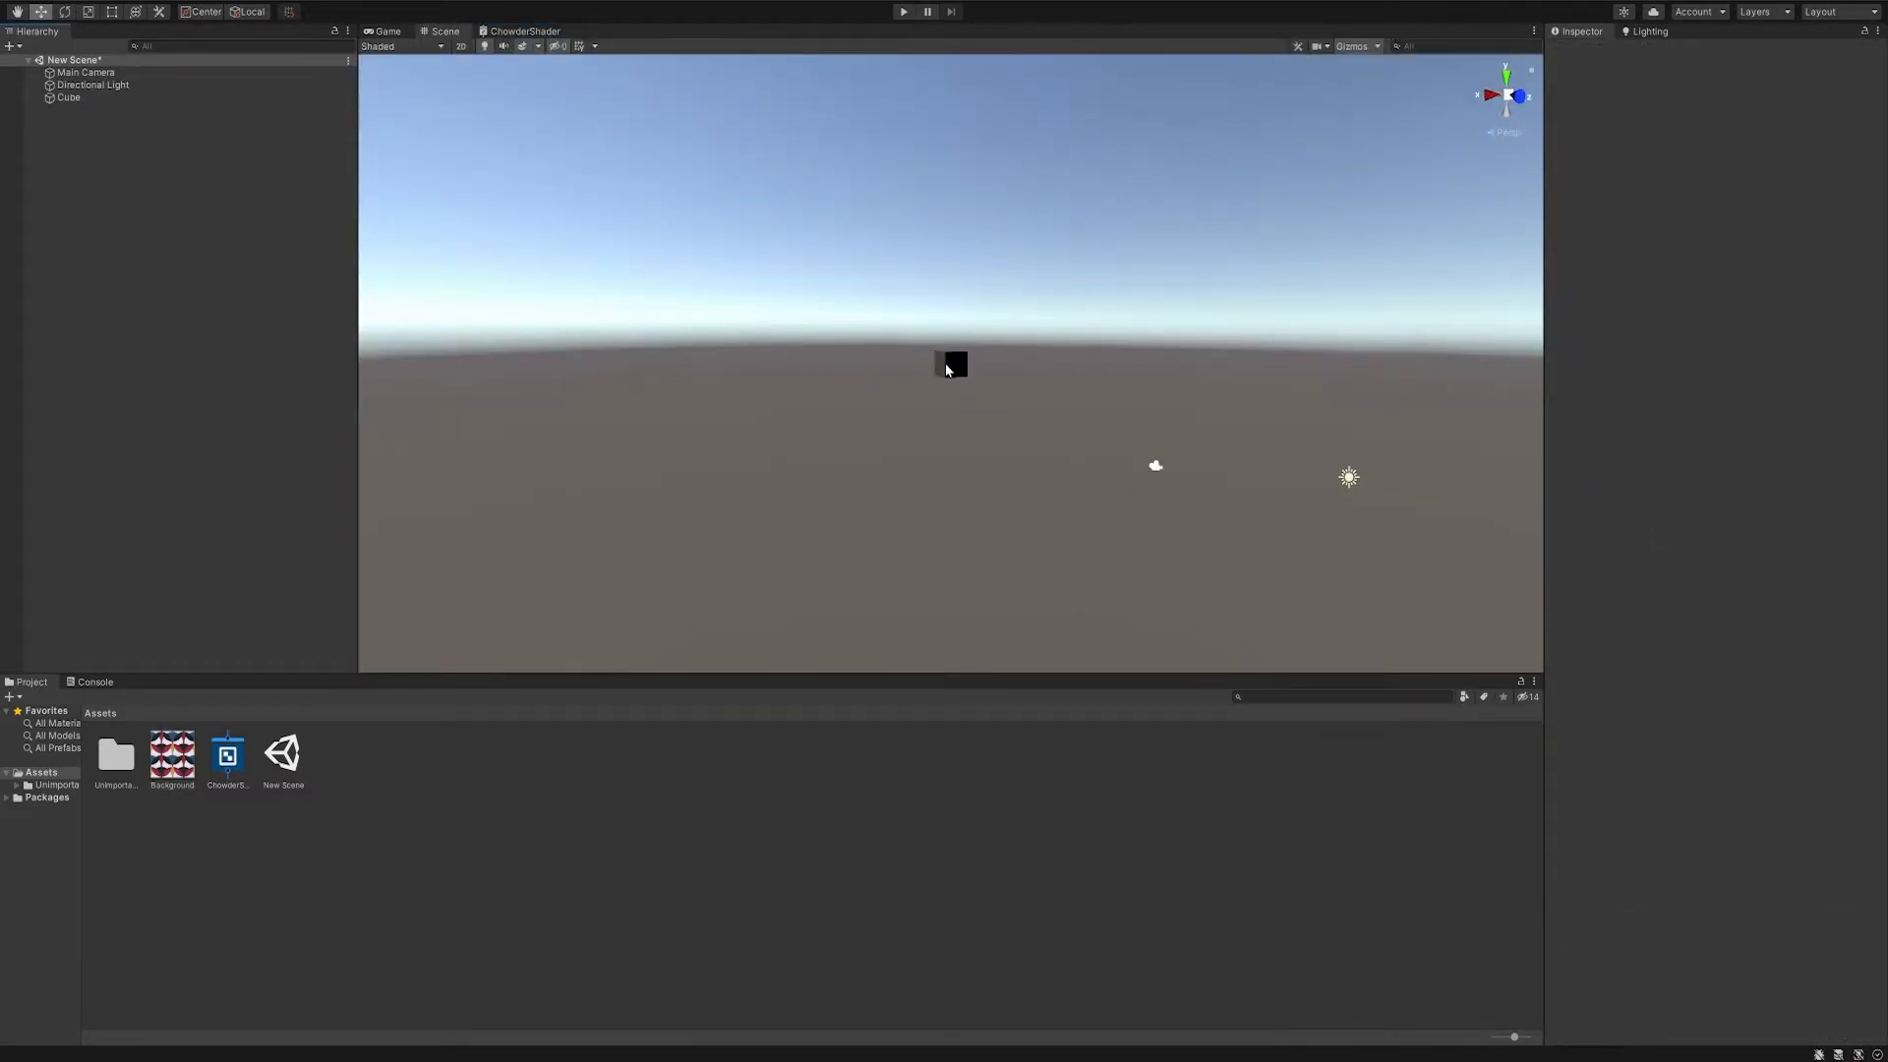
- Frame the cube in the scene and examine it from several angles
{"action": "left_click", "coordinate": [950, 366]}
{"action": "key", "text": "f"}
{"action": "left_click_drag", "start_coordinate": [748, 383], "coordinate": [776, 463], "text": "alt"}
{"action": "scroll", "coordinate": [758, 446], "scroll_direction": "down", "scroll_amount": 5}
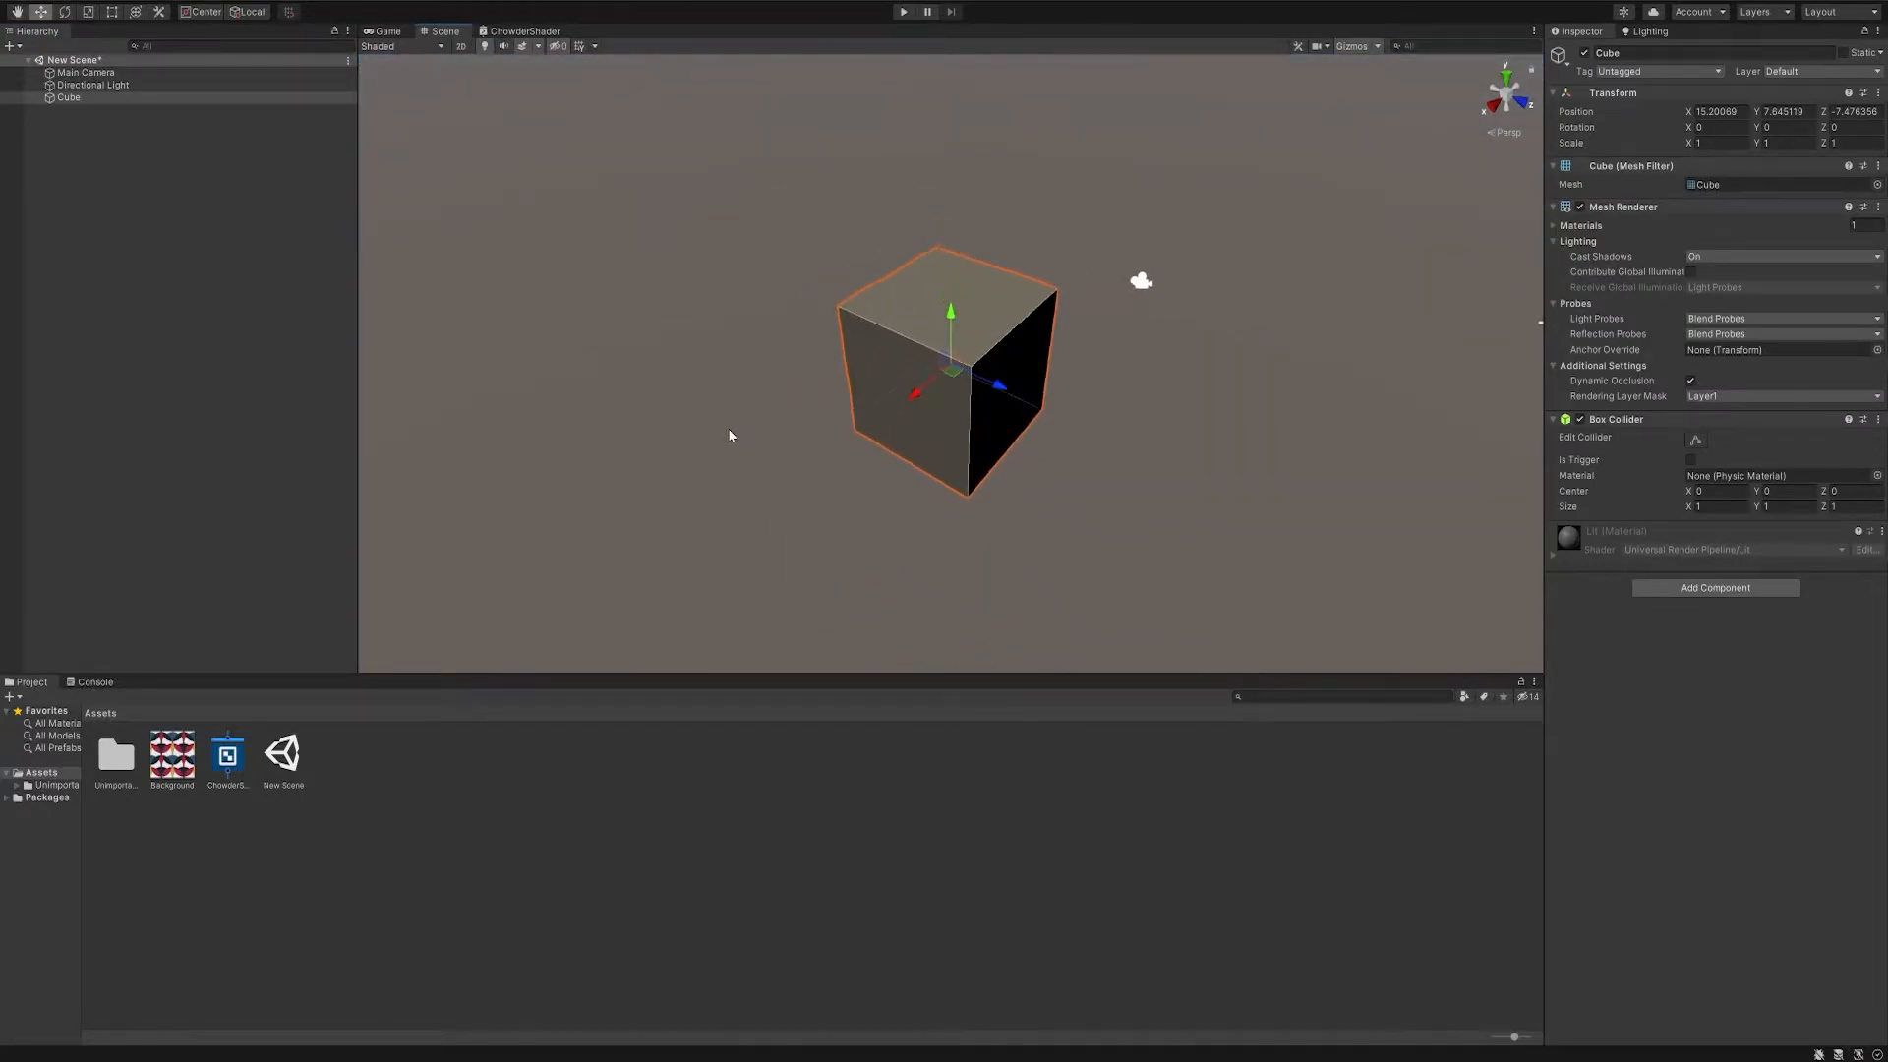
{"action": "scroll", "coordinate": [725, 430], "scroll_direction": "up", "scroll_amount": 3}
{"action": "left_click_drag", "start_coordinate": [814, 393], "coordinate": [756, 349], "text": "alt"}
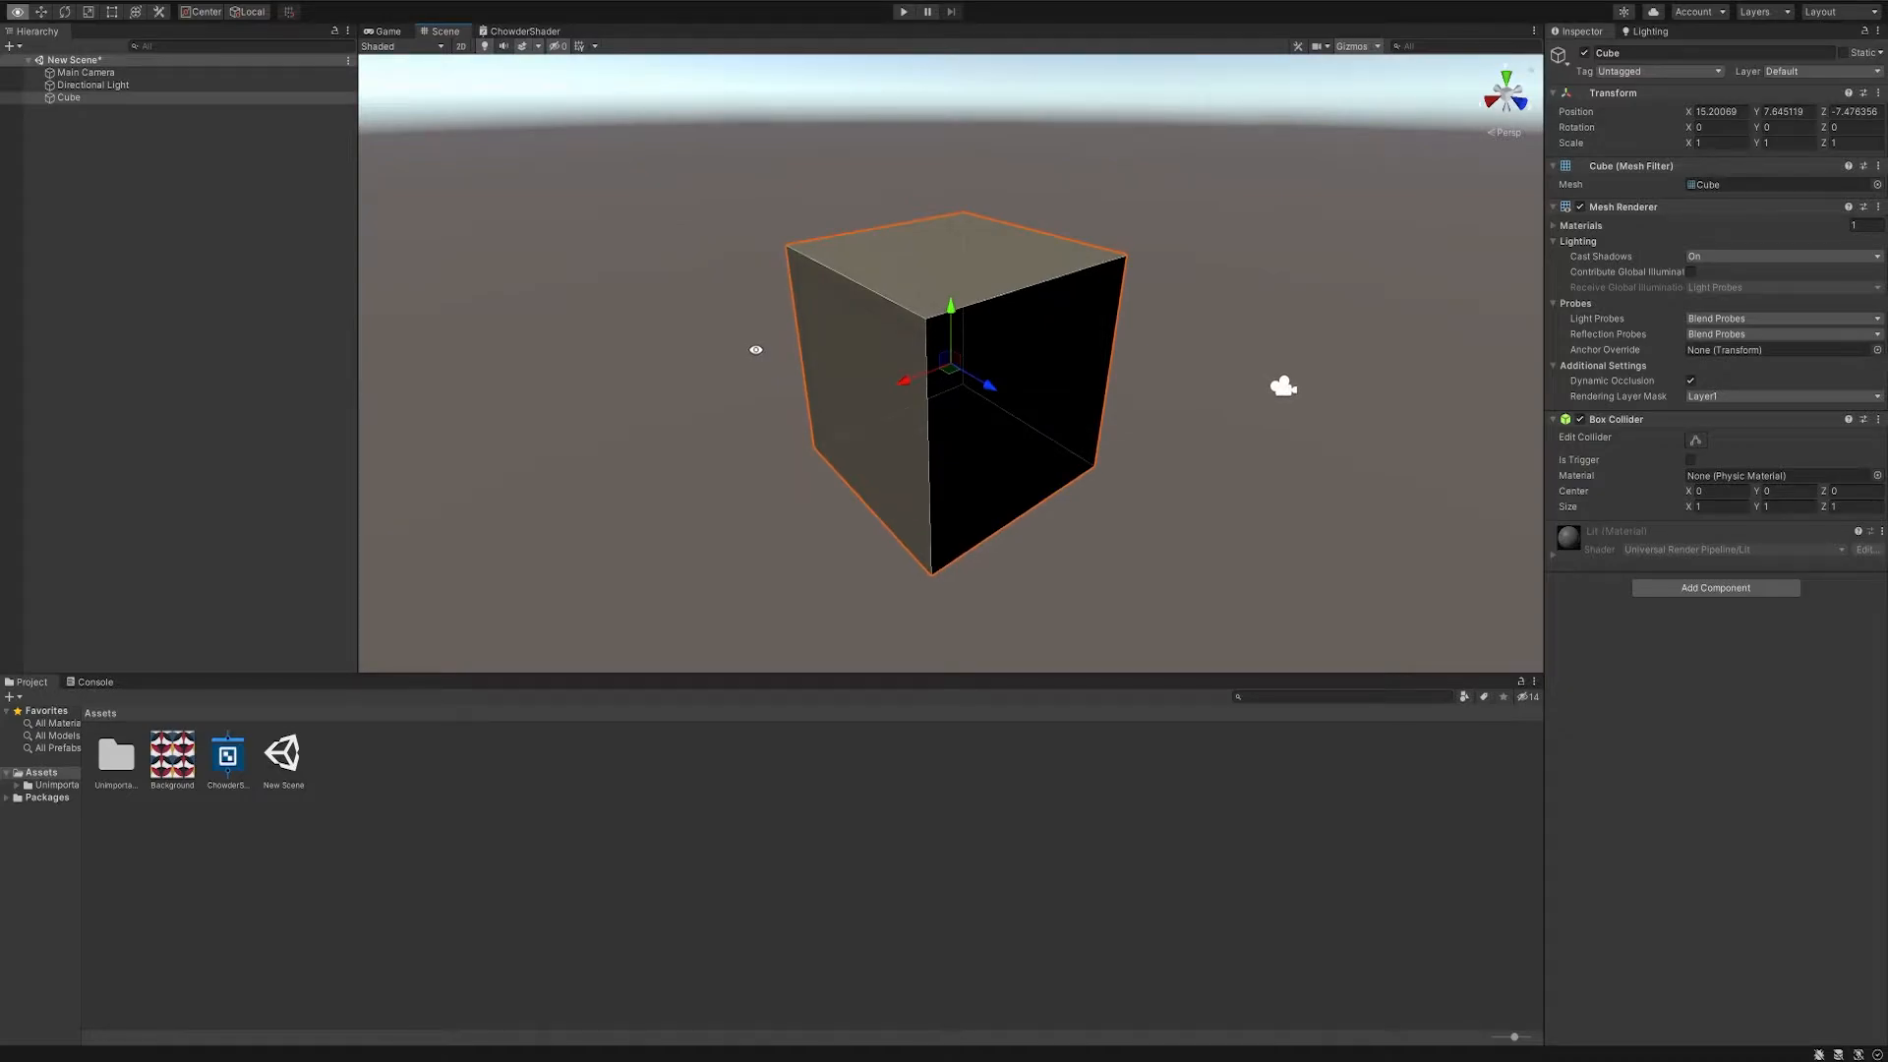
{"action": "left_click", "coordinate": [642, 335]}
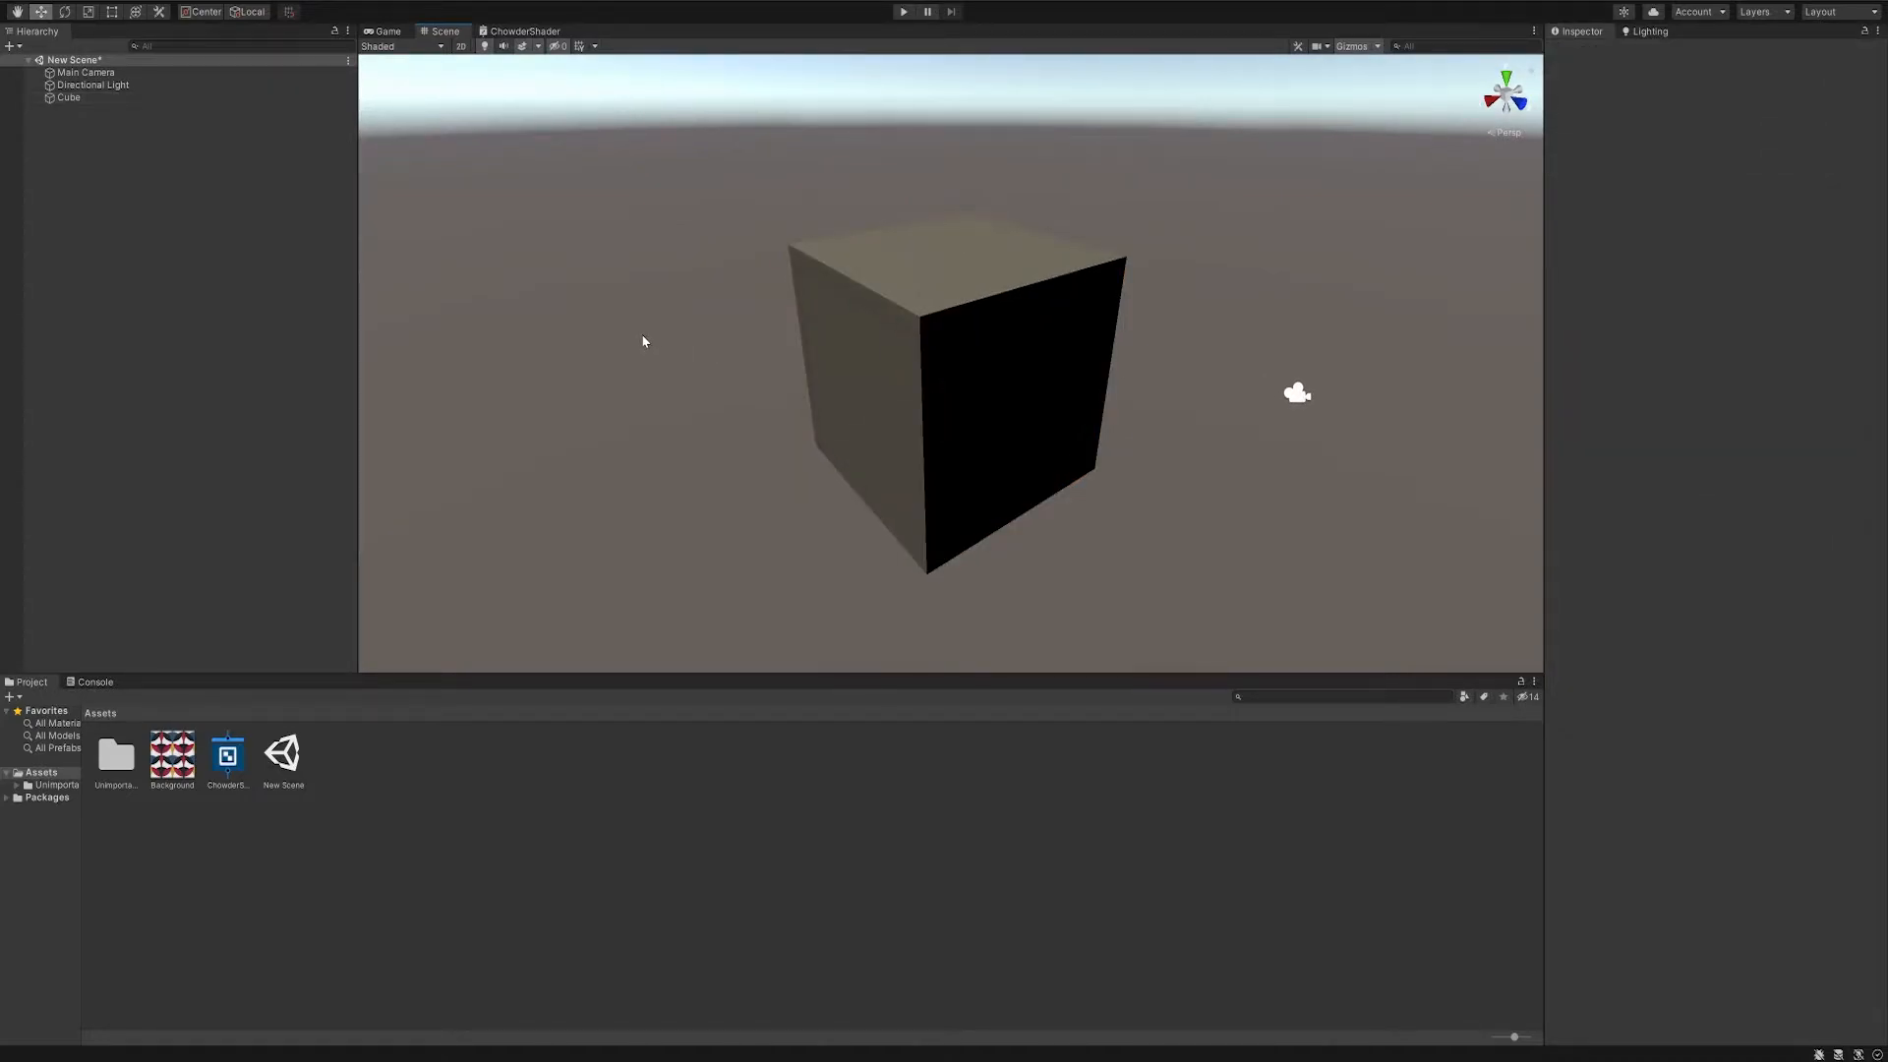
- Create a material named ChowderMaterial in the Assets folder
{"action": "right_click", "coordinate": [400, 789]}
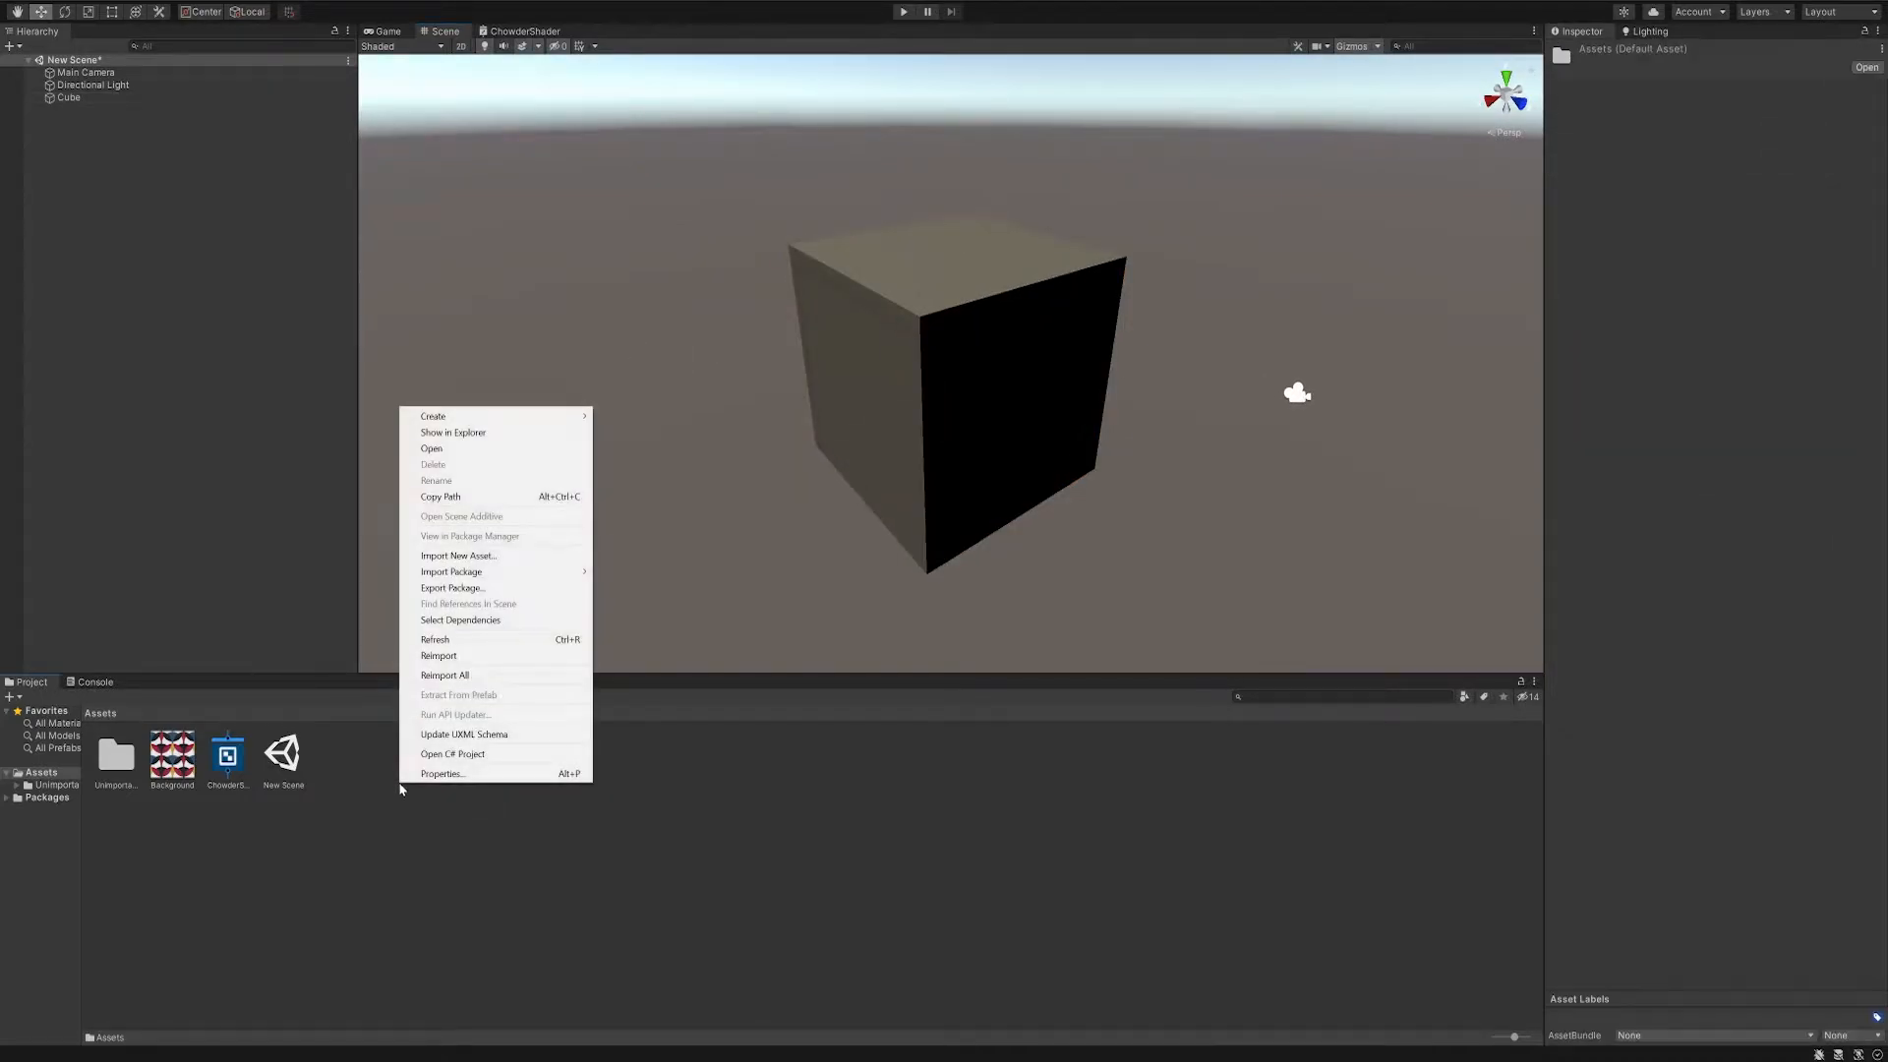
{"action": "mouse_move", "coordinate": [498, 421]}
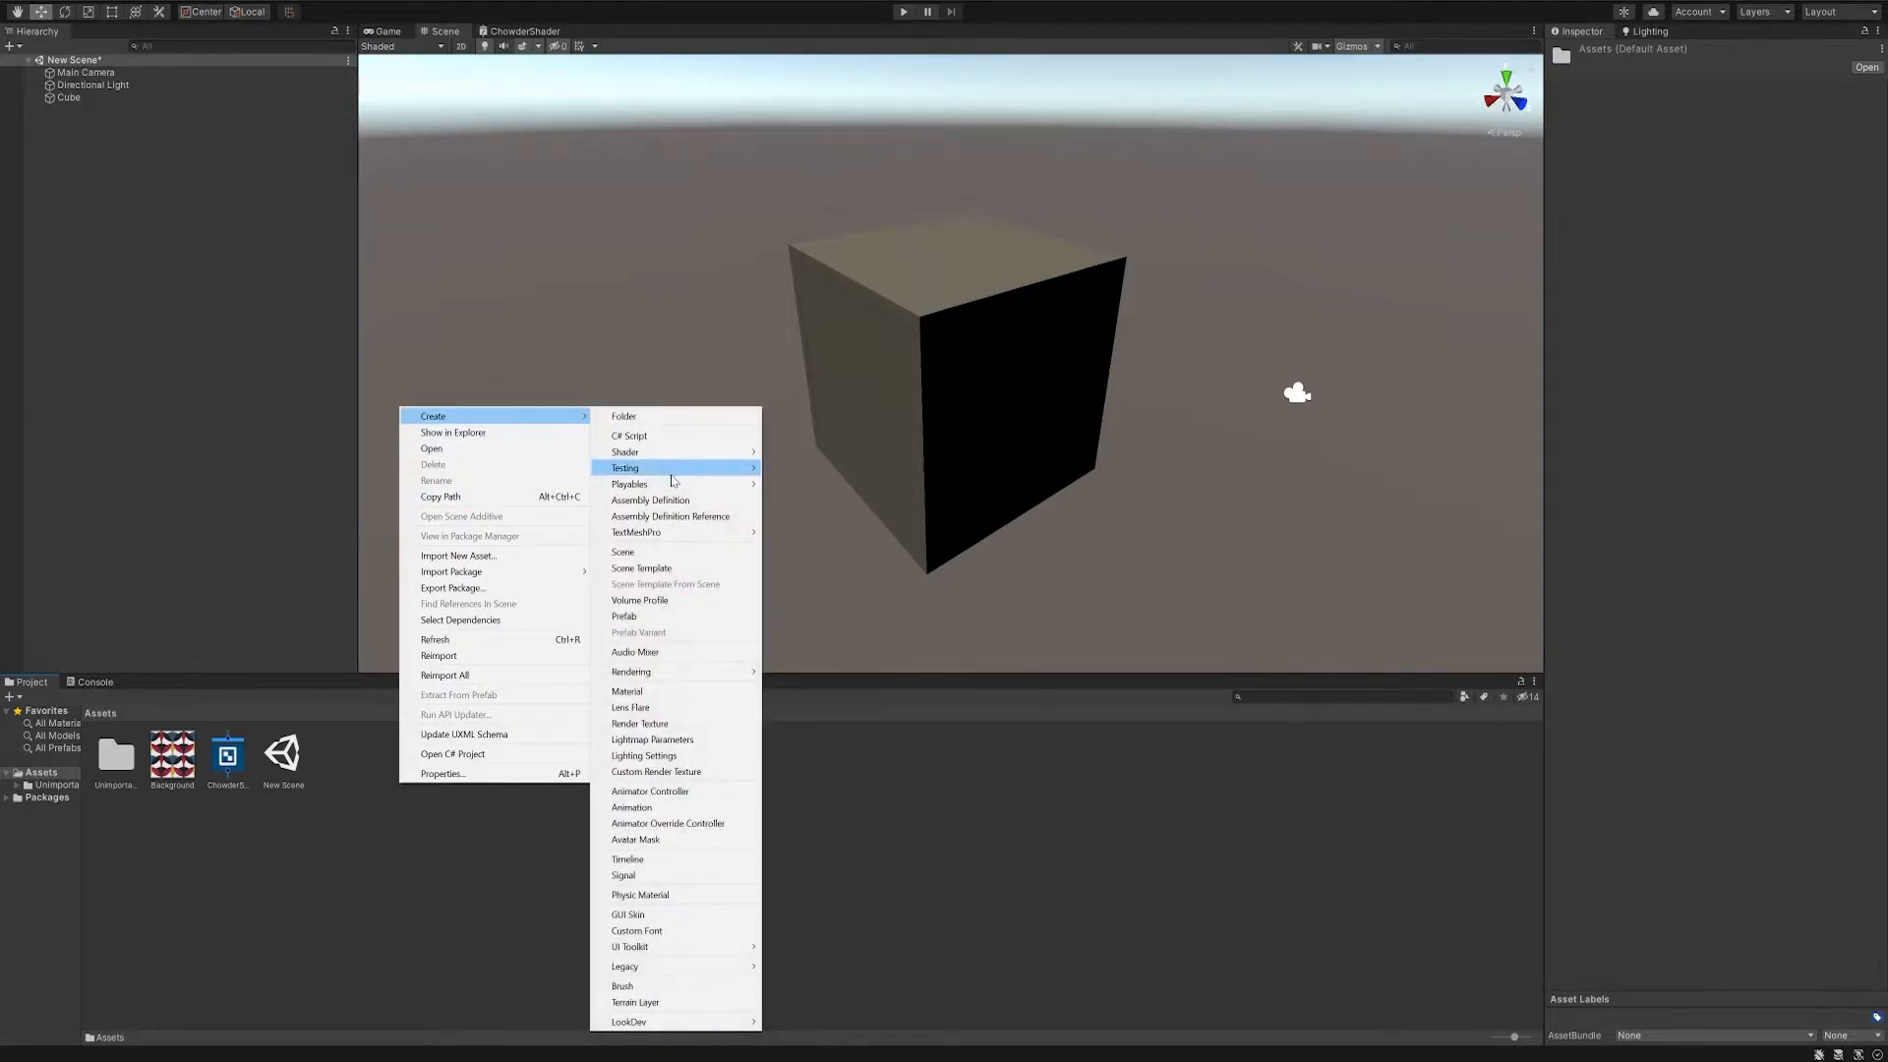
{"action": "left_click", "coordinate": [657, 693]}
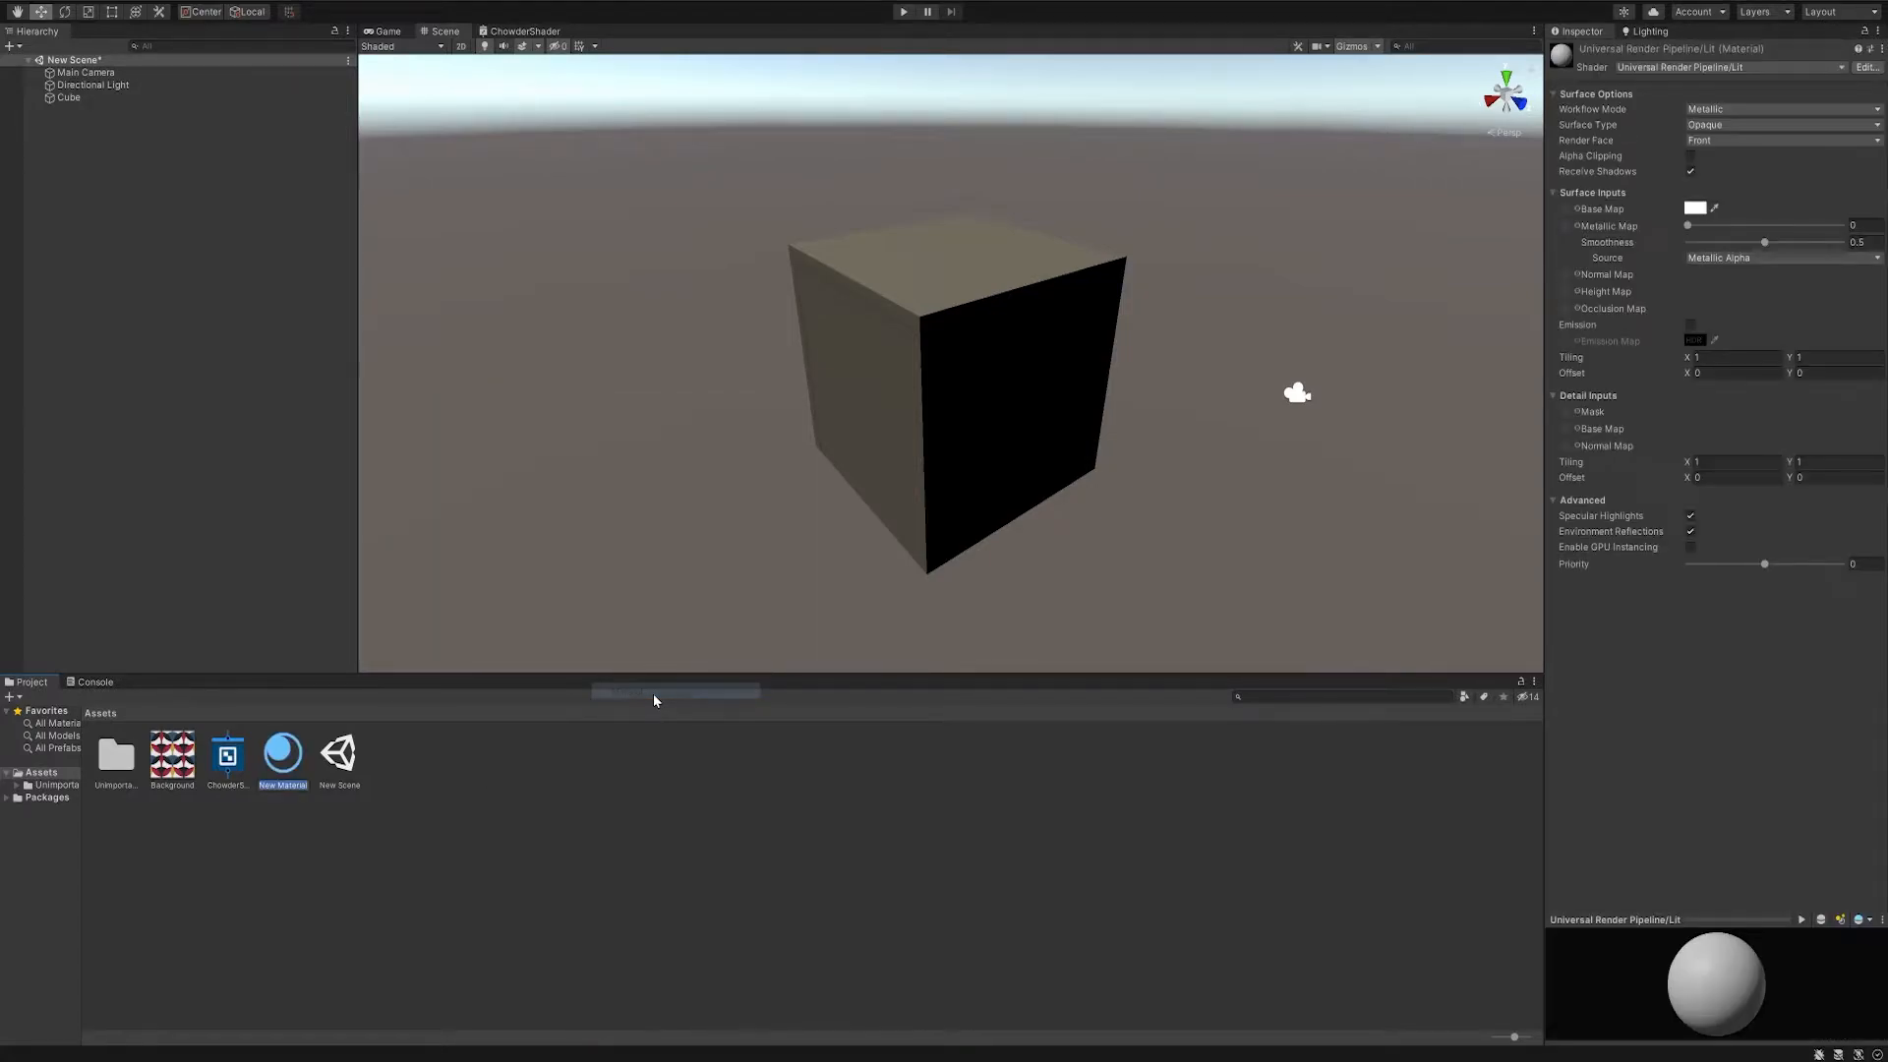
{"action": "type", "text": "ChowderMaterial"}
{"action": "key", "text": "Return"}
- Set ChowderMaterial's shader to Shader Graphs/ChowderShader and assign the material to the cube
{"action": "left_click", "coordinate": [1669, 67]}
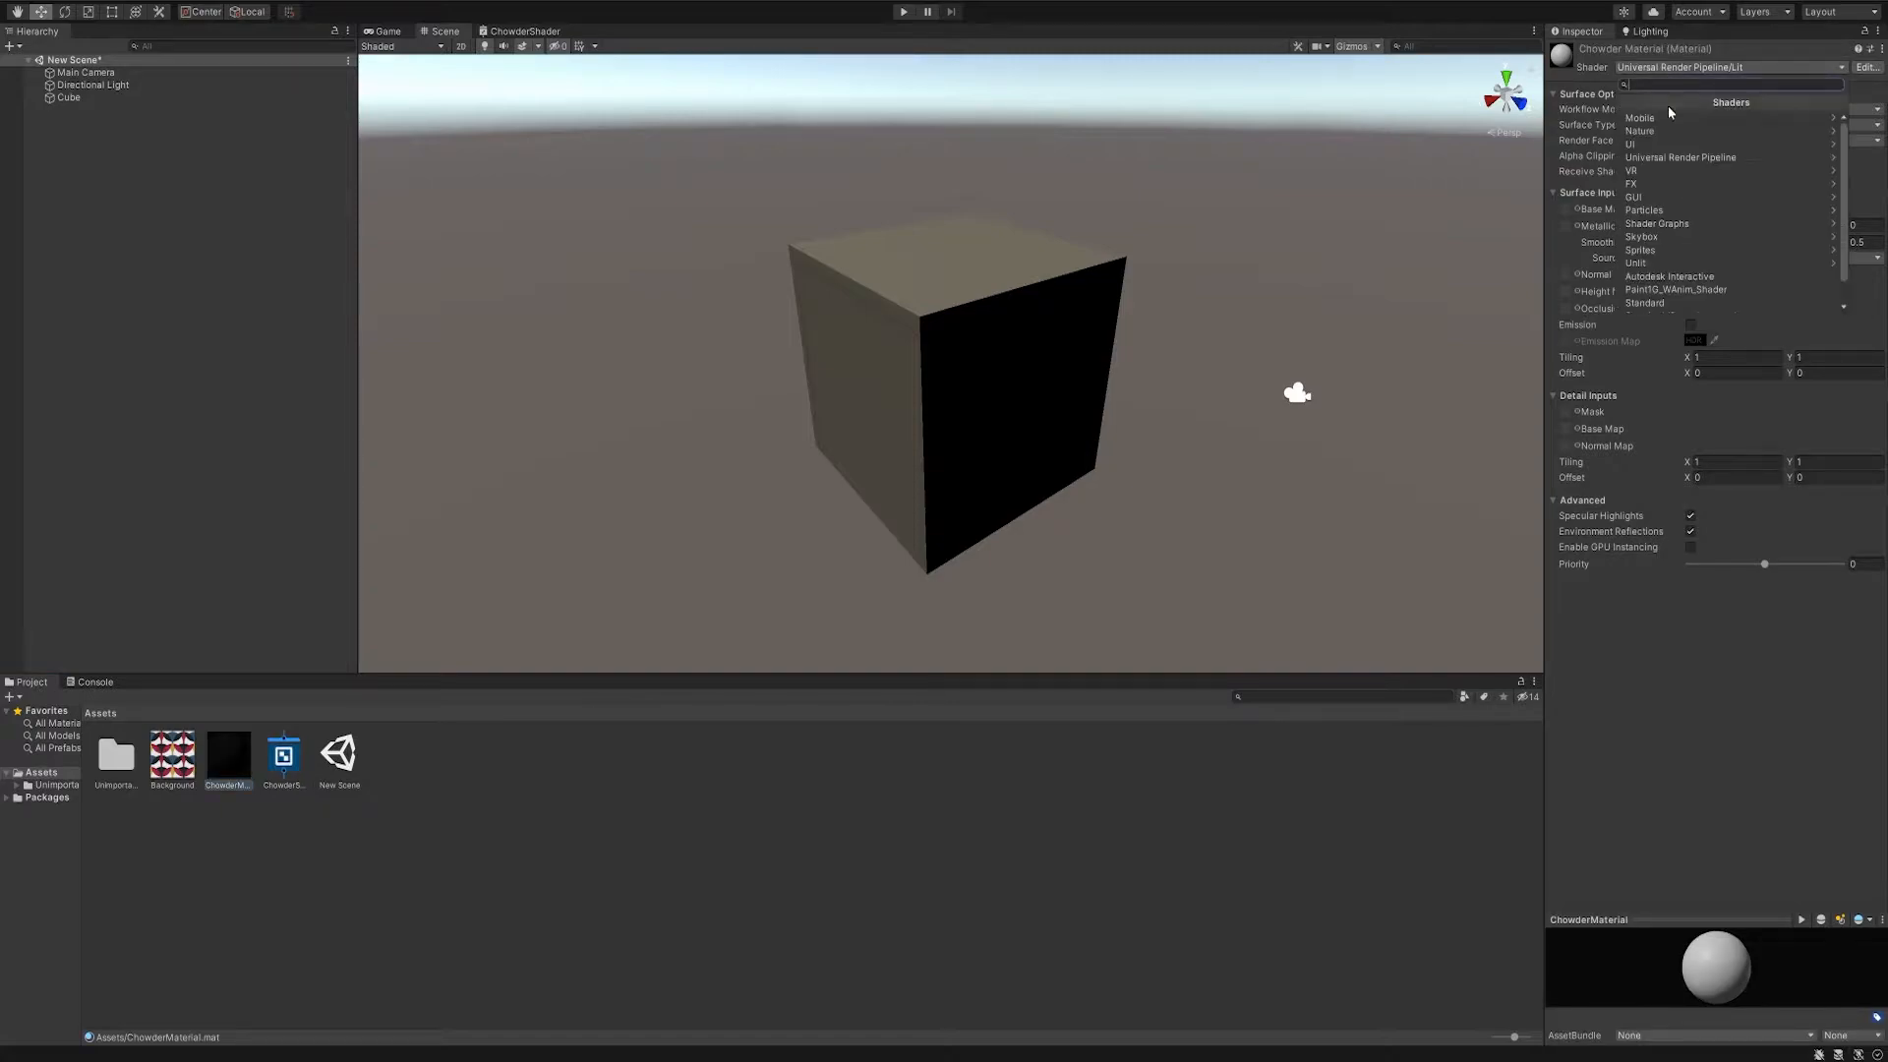
{"action": "left_click", "coordinate": [1667, 224]}
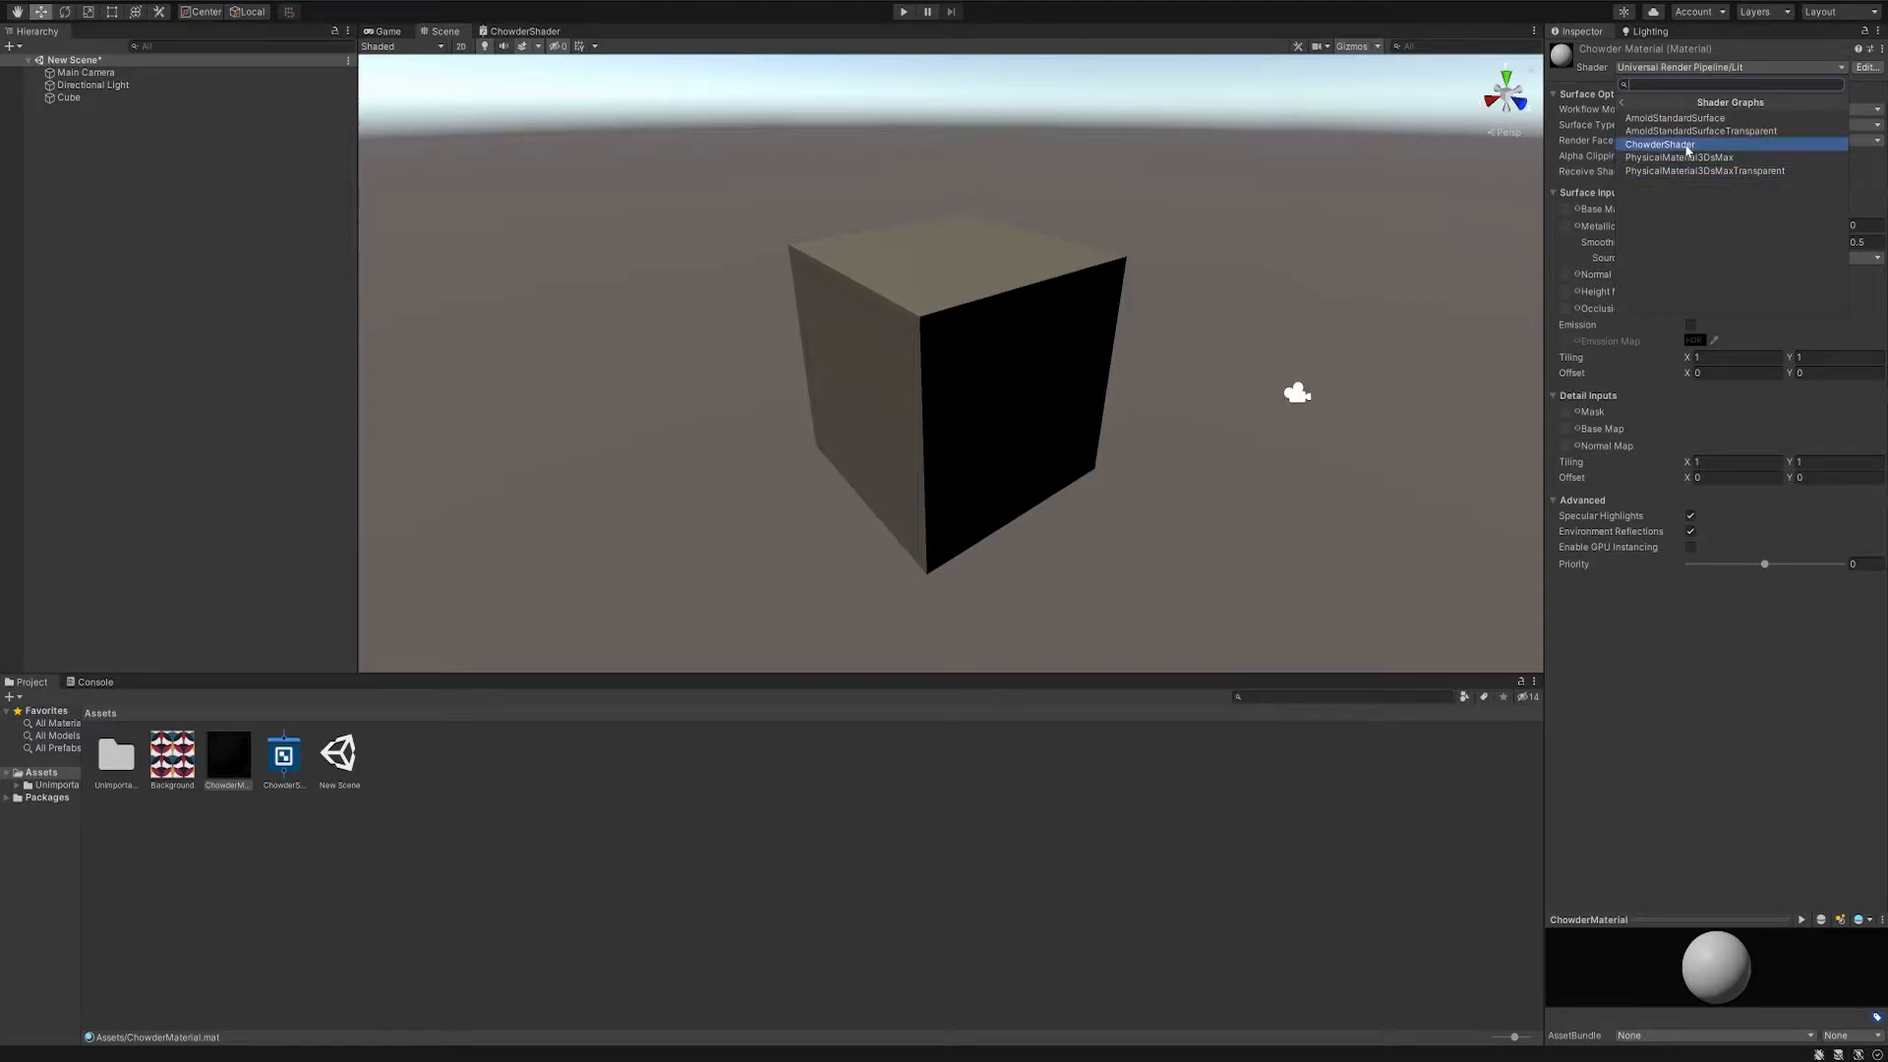
{"action": "left_click", "coordinate": [1688, 145]}
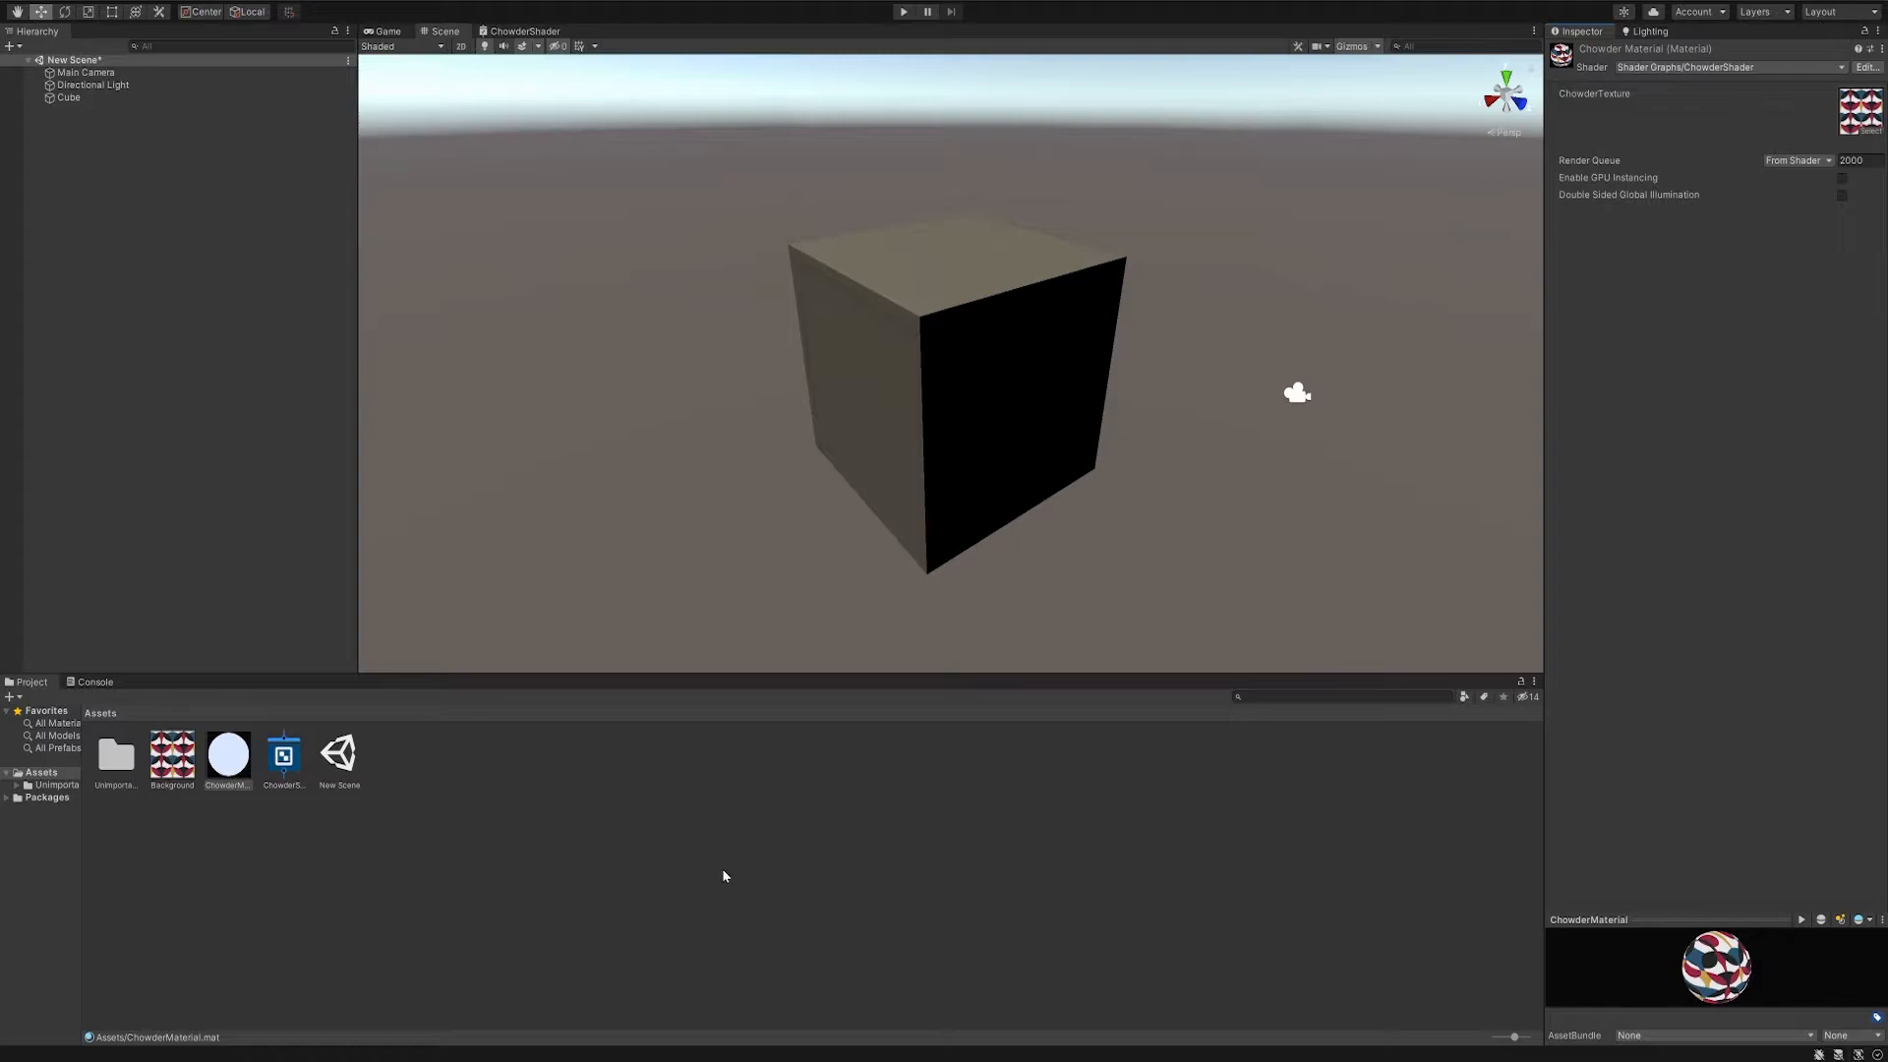
{"action": "left_click_drag", "start_coordinate": [204, 766], "coordinate": [1017, 313]}
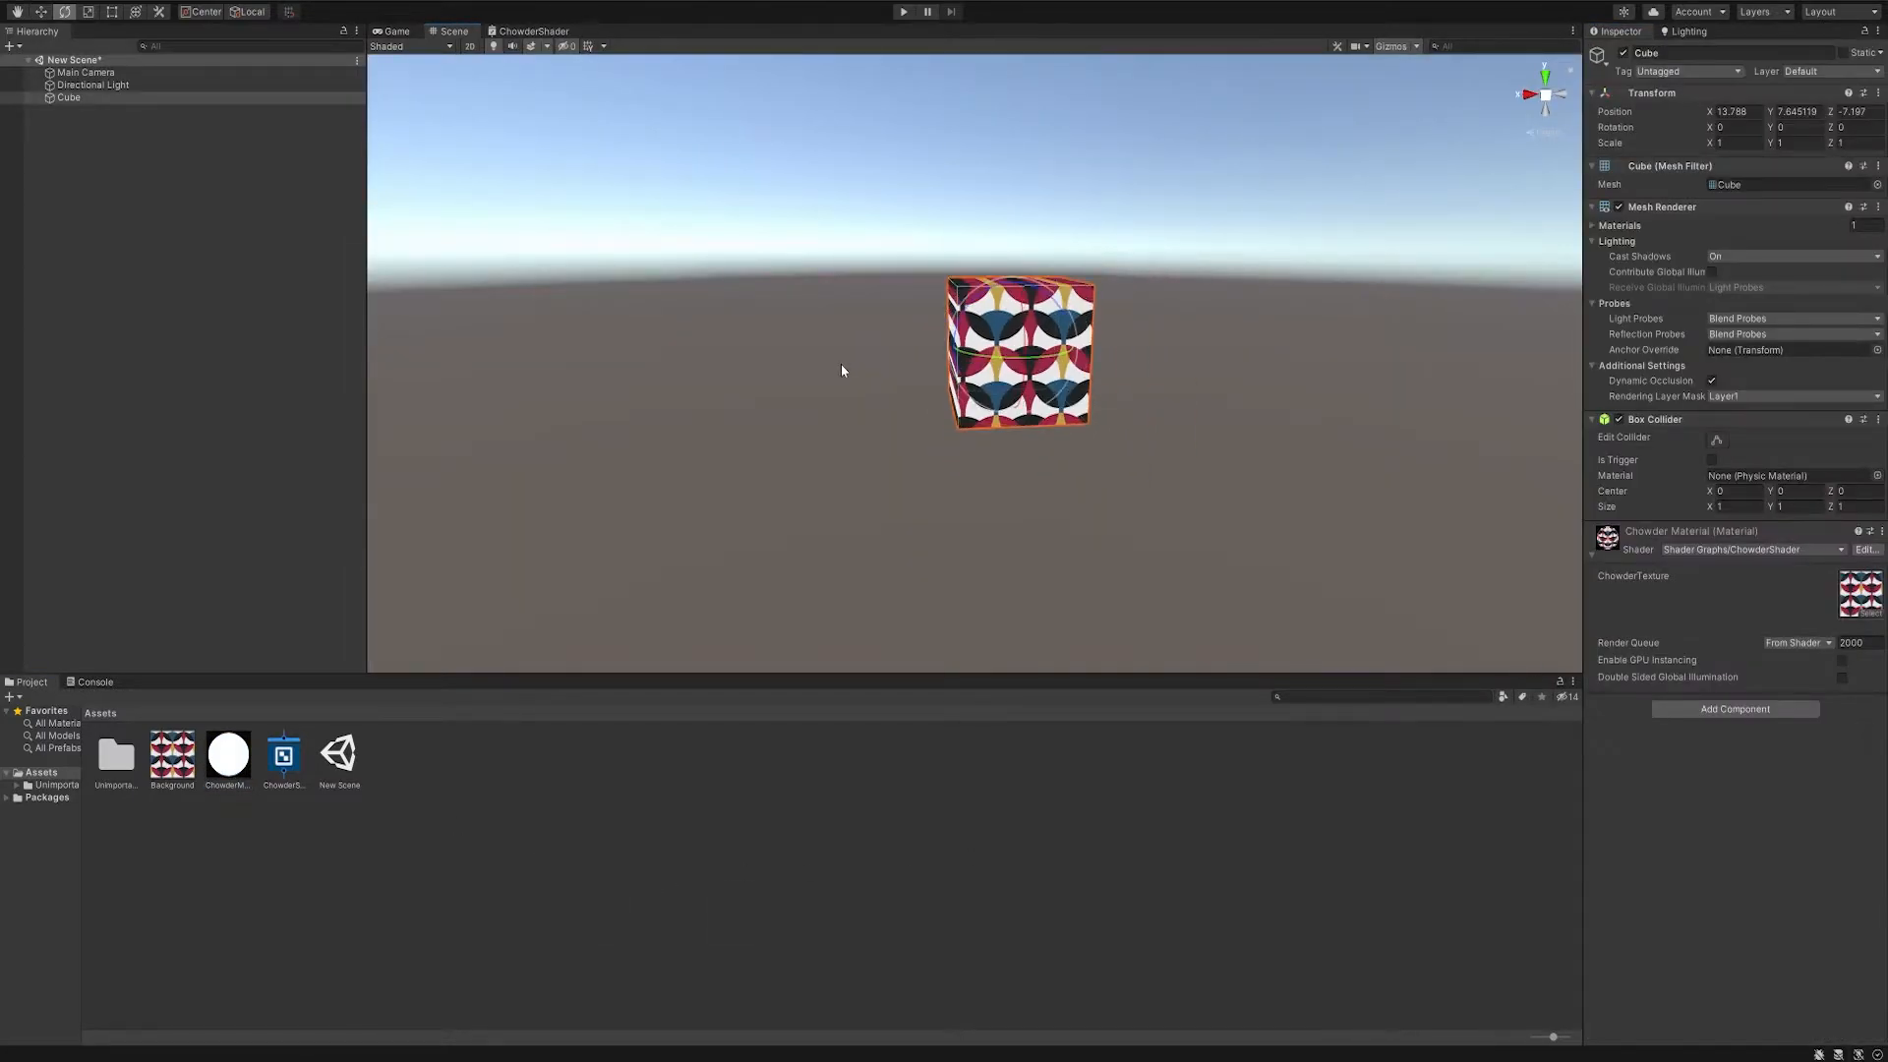
- Rotate the cube freely to about (29, 77, 97) and move it to about (13.4, 7.9, -7.3) to test the texture
{"action": "key", "text": "e"}
{"action": "left_click_drag", "start_coordinate": [791, 377], "coordinate": [638, 346], "text": "alt"}
{"action": "left_click_drag", "start_coordinate": [996, 336], "coordinate": [952, 301]}
{"action": "key", "text": "w"}
{"action": "left_click_drag", "start_coordinate": [936, 386], "coordinate": [1002, 360]}
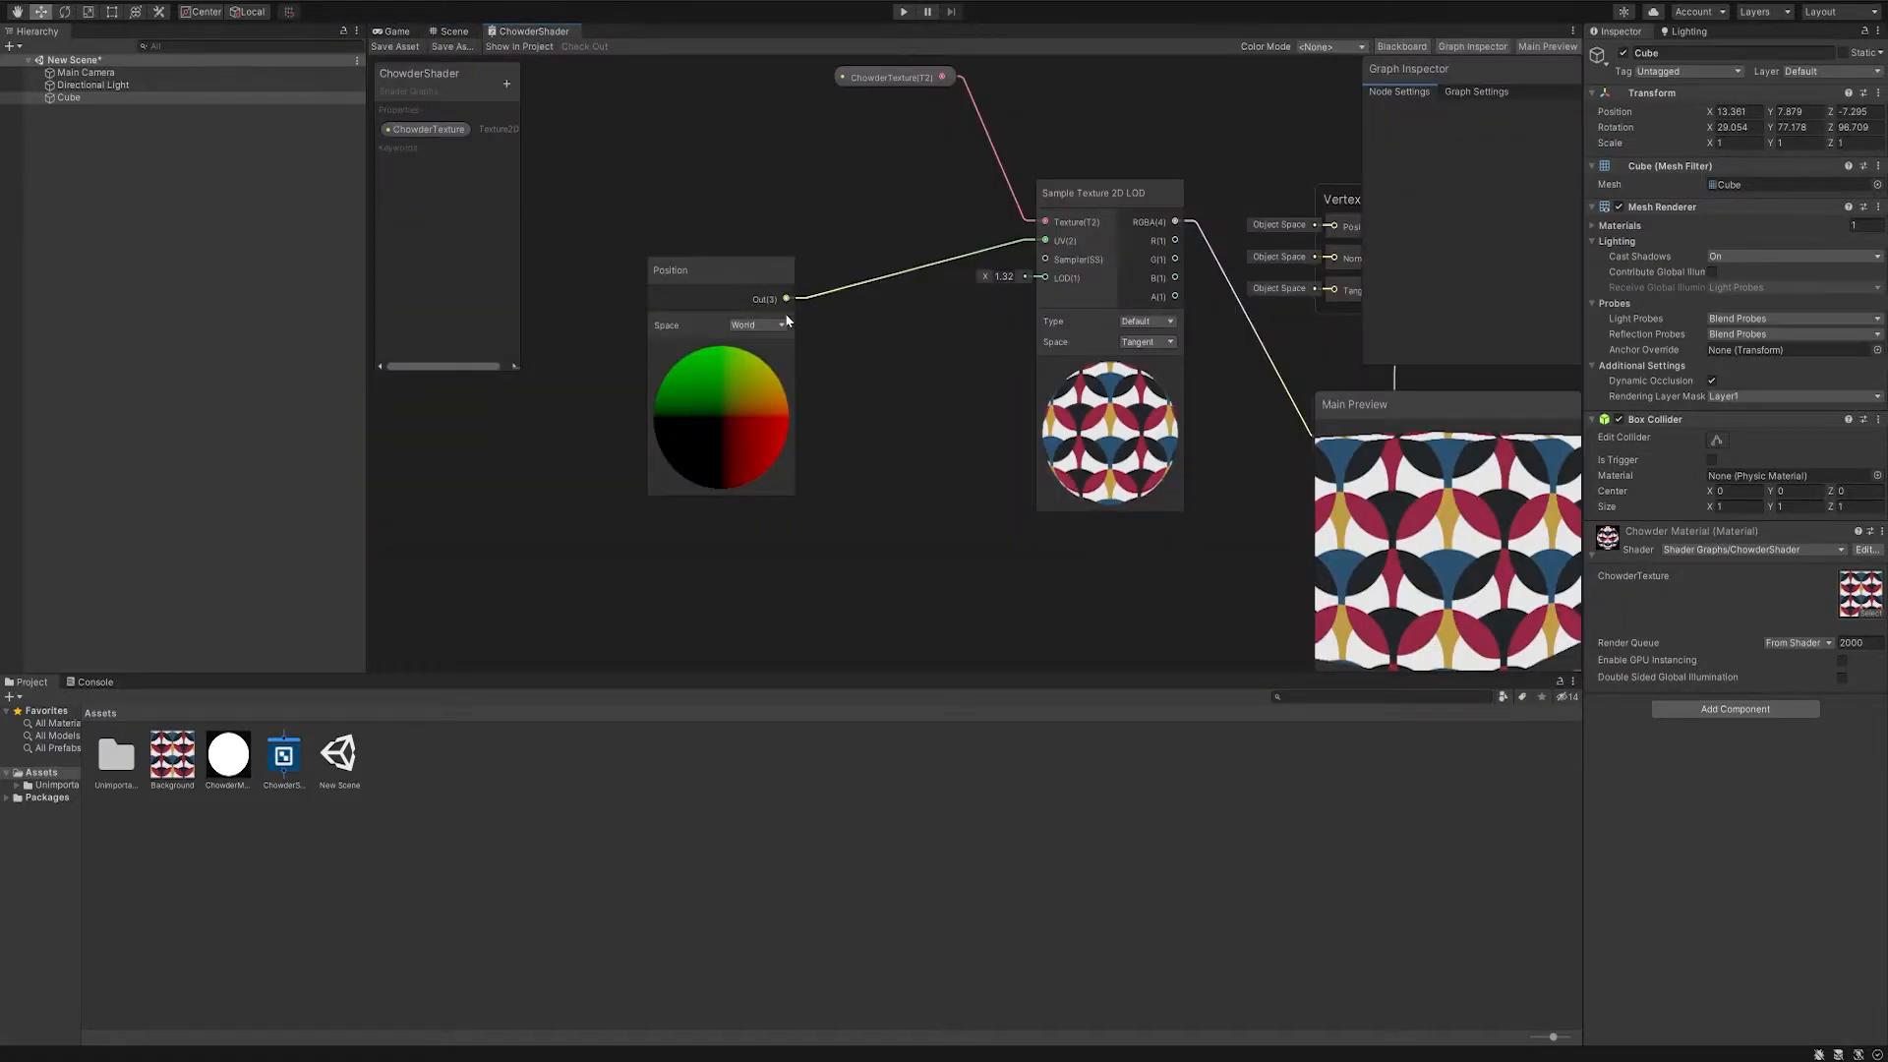
- Set the Position node's space to View and save the shader graph
{"action": "left_click", "coordinate": [749, 326]}
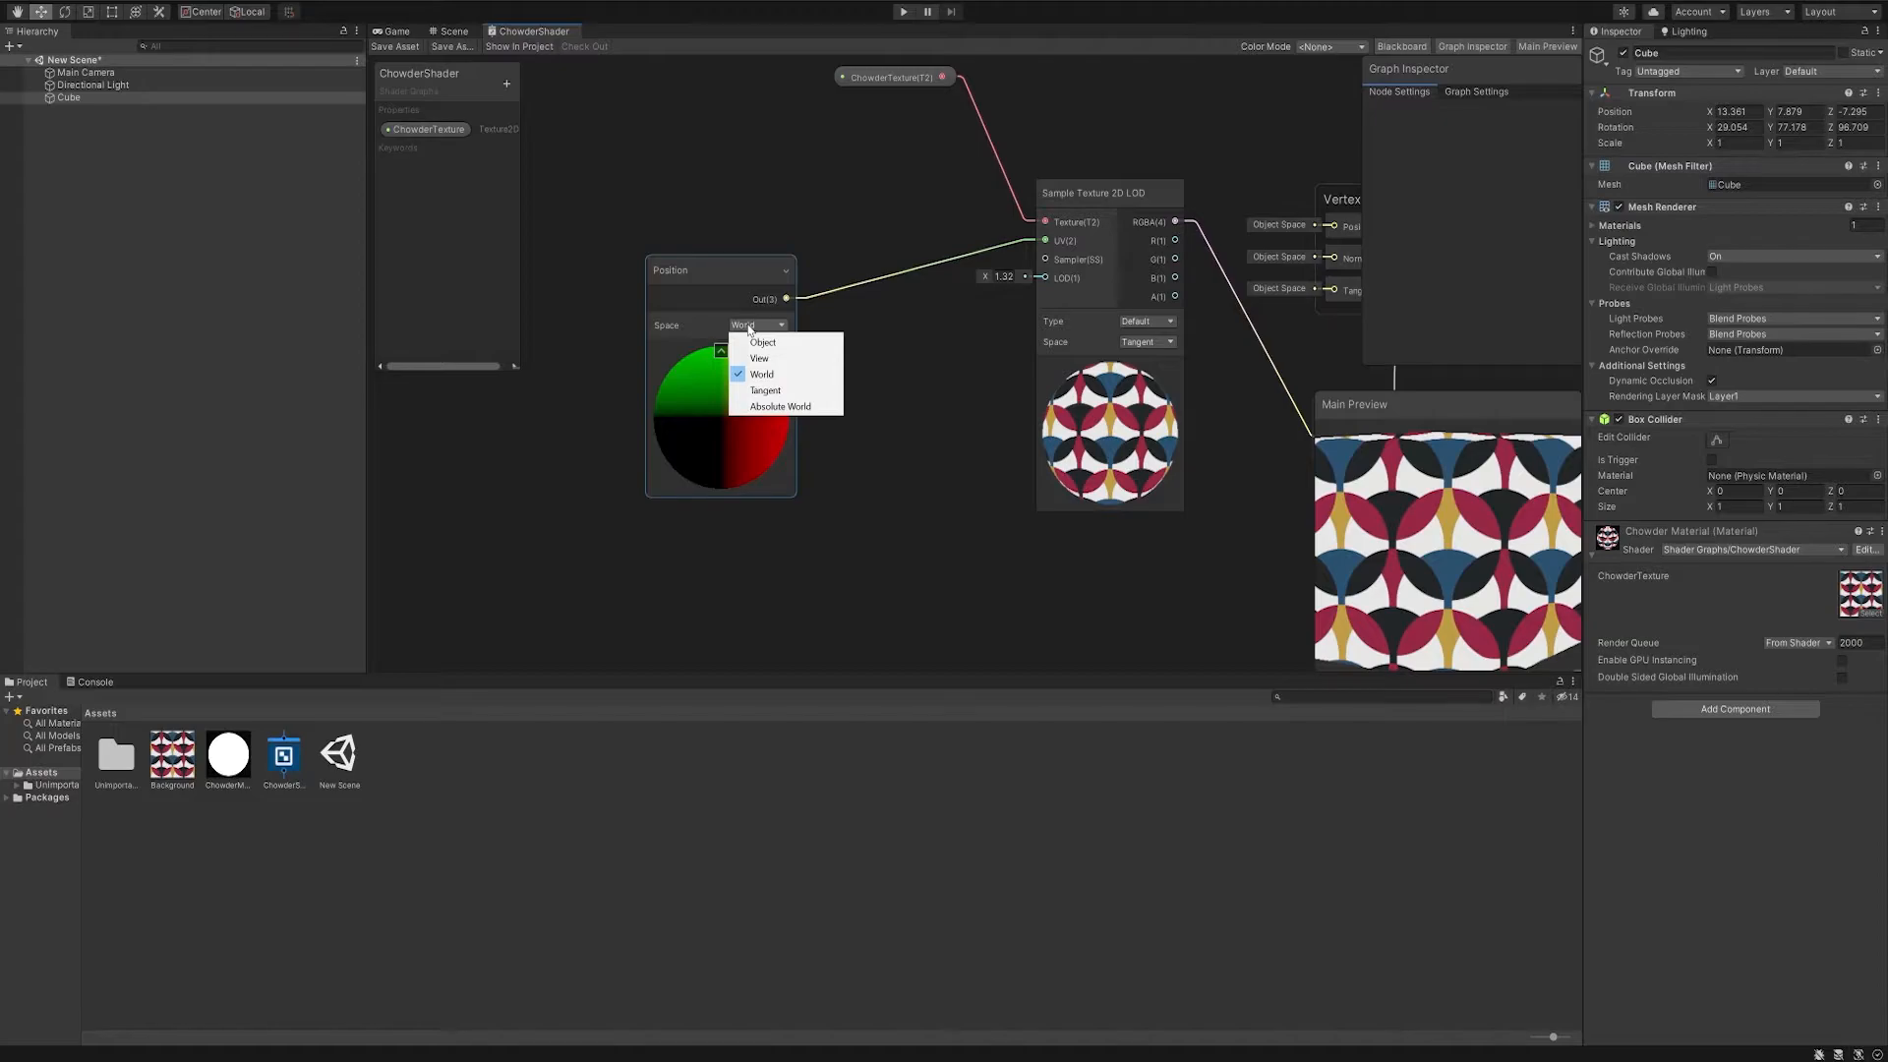
{"action": "left_click", "coordinate": [789, 362]}
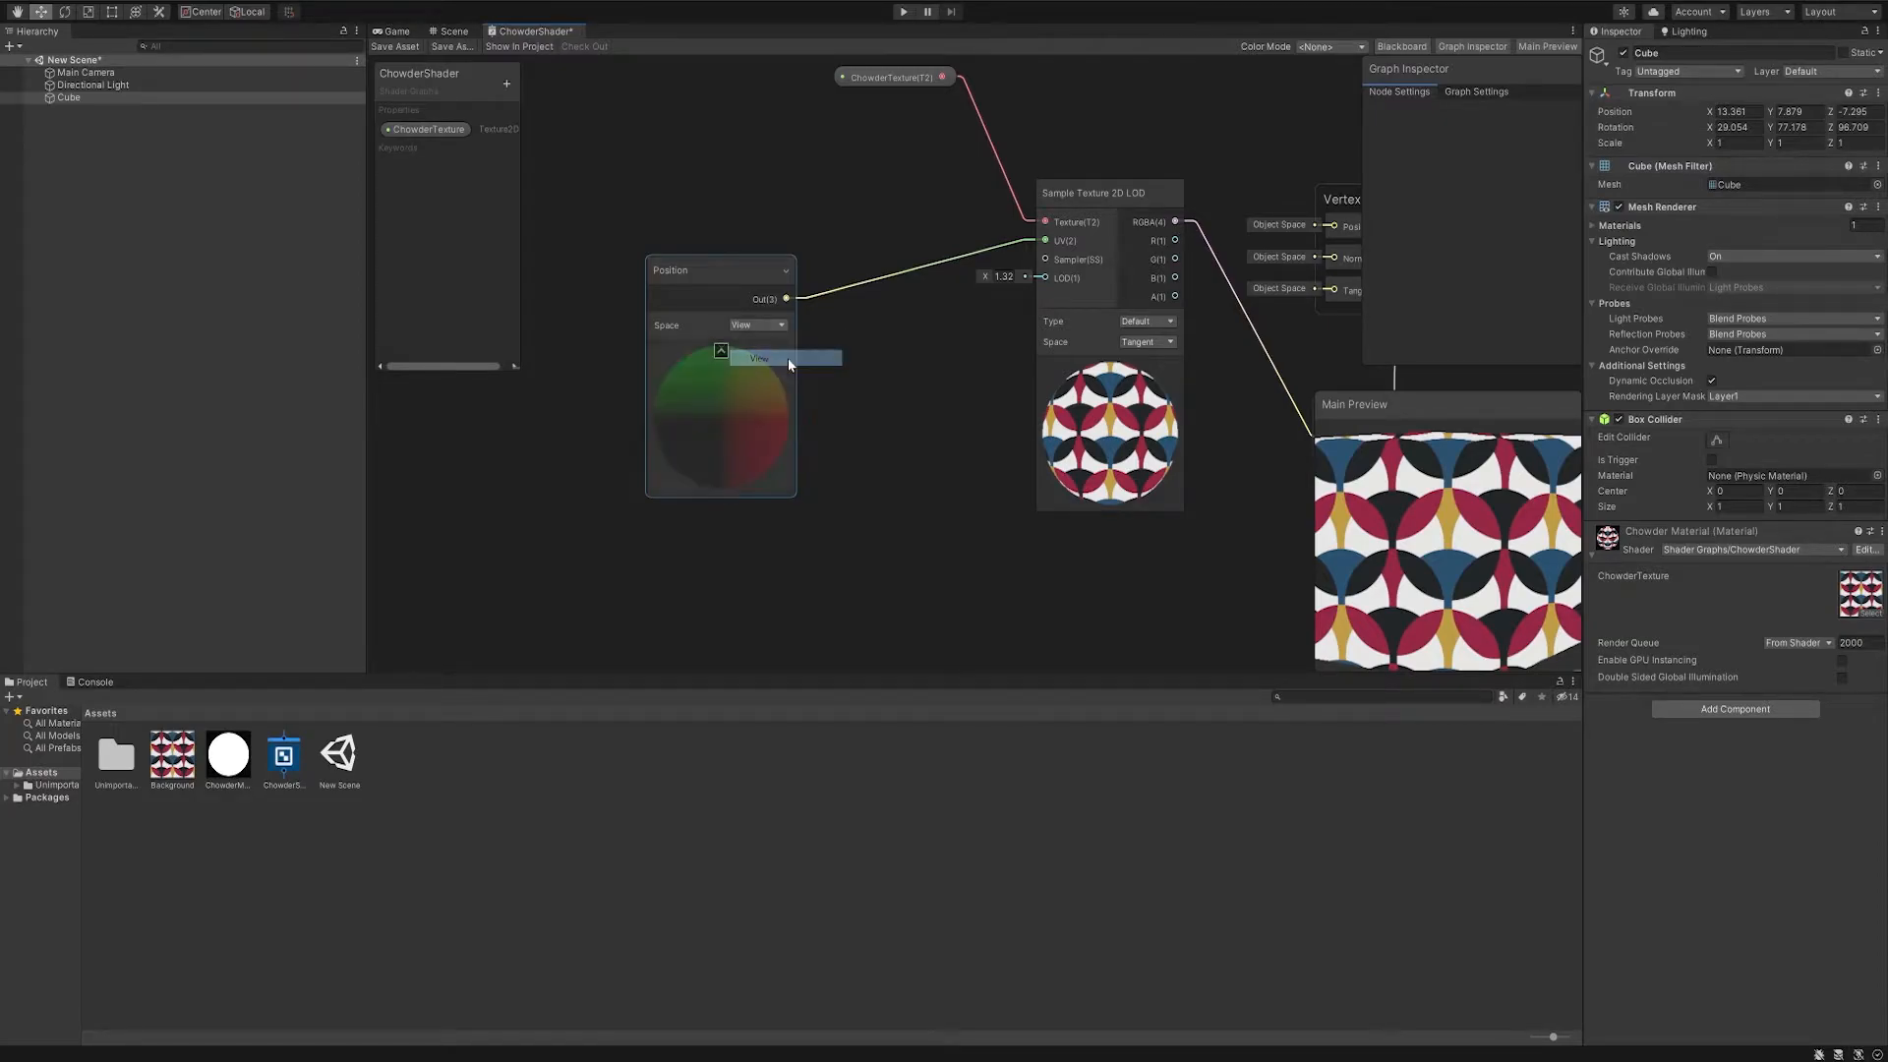
{"action": "left_click", "coordinate": [413, 48]}
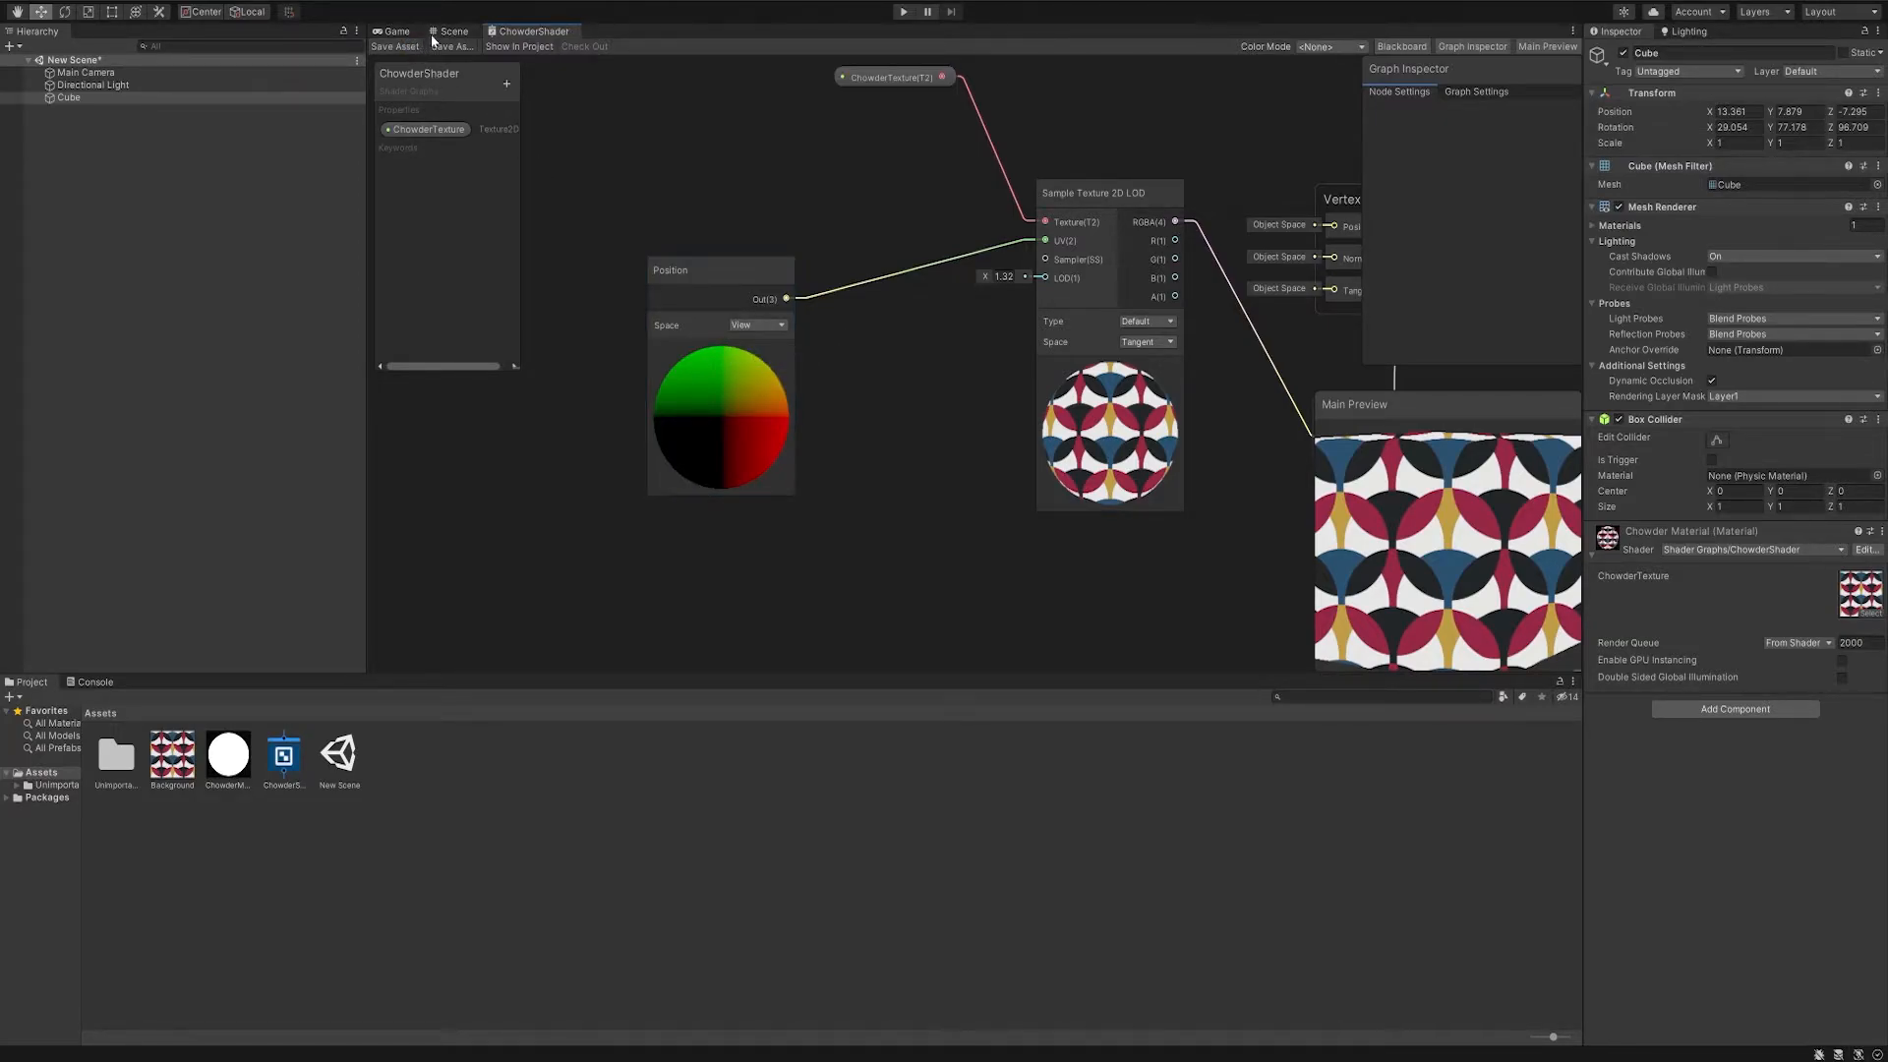
- In the scene, move the cube freely to about (13.2, 7.5, -7.4) to test the View-space mapping
{"action": "left_click", "coordinate": [447, 32]}
{"action": "left_click_drag", "start_coordinate": [1138, 287], "coordinate": [1053, 212], "text": "alt"}
{"action": "left_click_drag", "start_coordinate": [995, 280], "coordinate": [944, 364]}
- Scale the cube freely along each axis, finishing at about 1.86 × 6.83 × 5.08
{"action": "left_click_drag", "start_coordinate": [770, 332], "coordinate": [1029, 350], "text": "alt"}
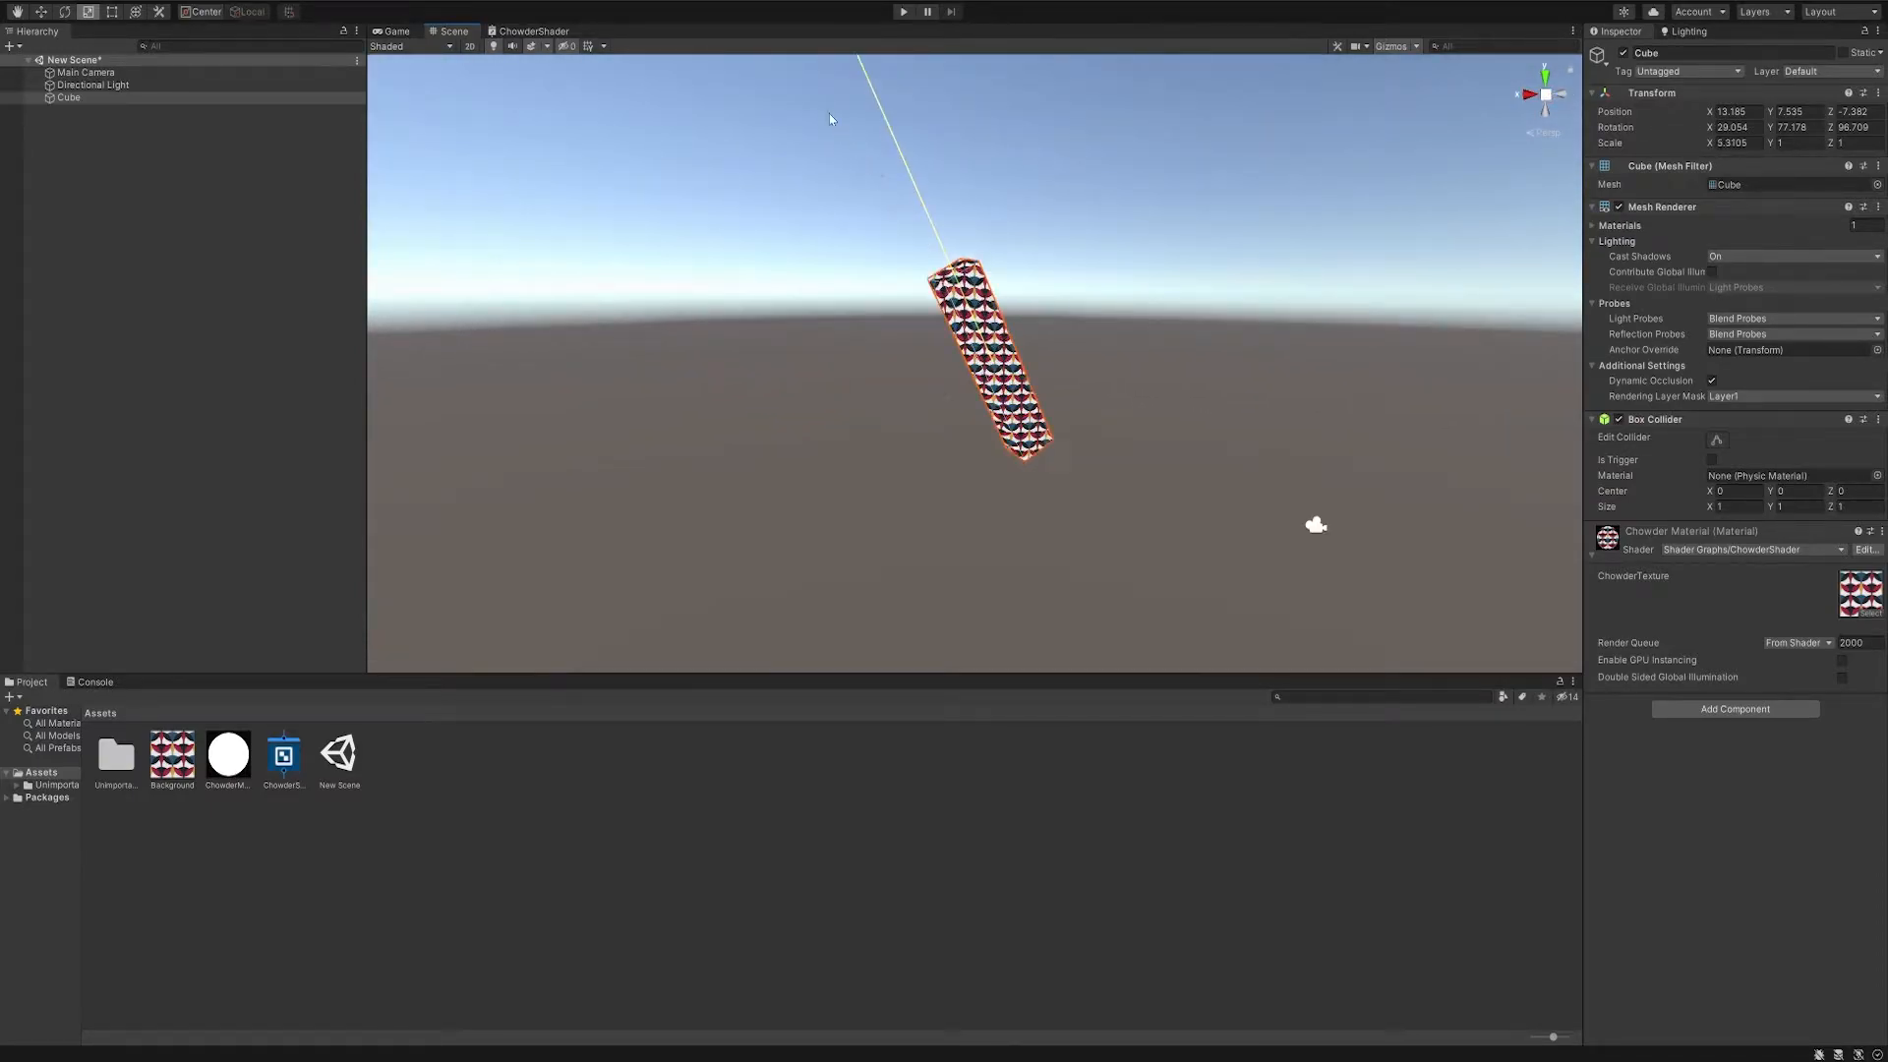
{"action": "left_click_drag", "start_coordinate": [946, 393], "coordinate": [753, 526]}
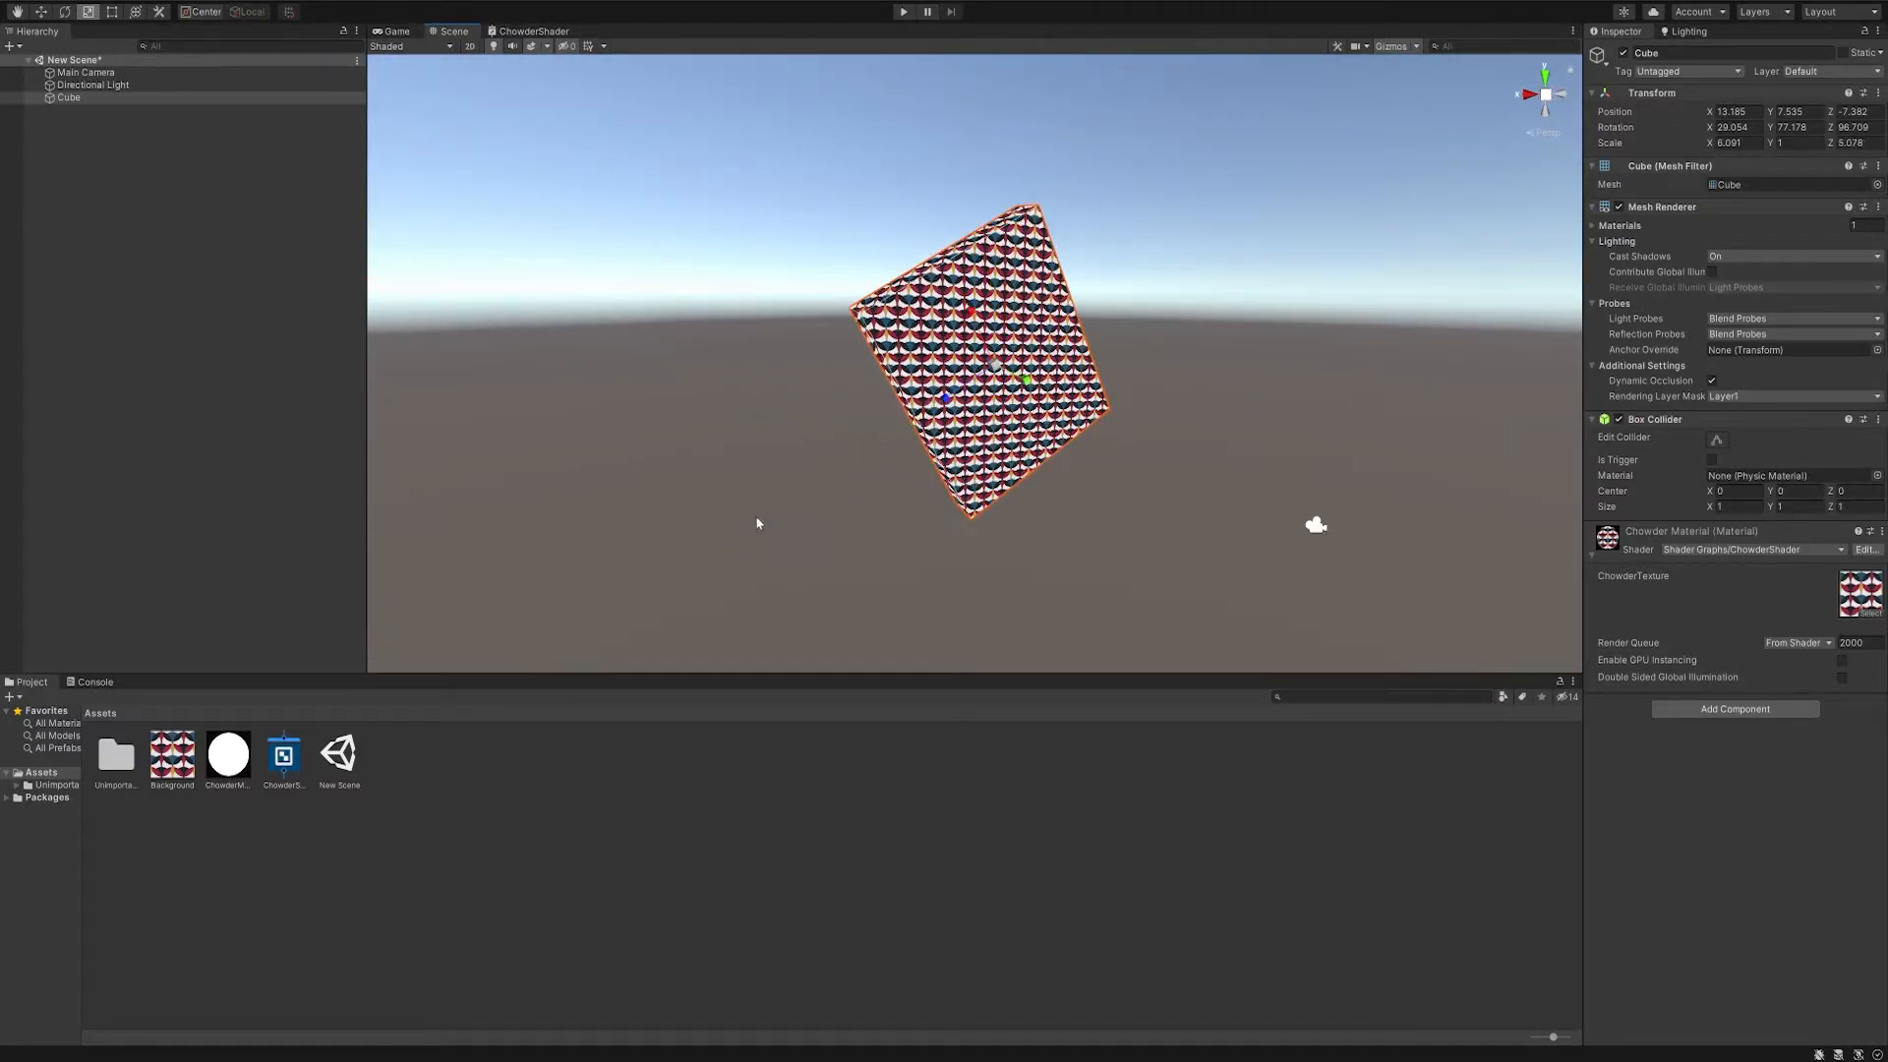
{"action": "left_click_drag", "start_coordinate": [1027, 385], "coordinate": [1184, 464]}
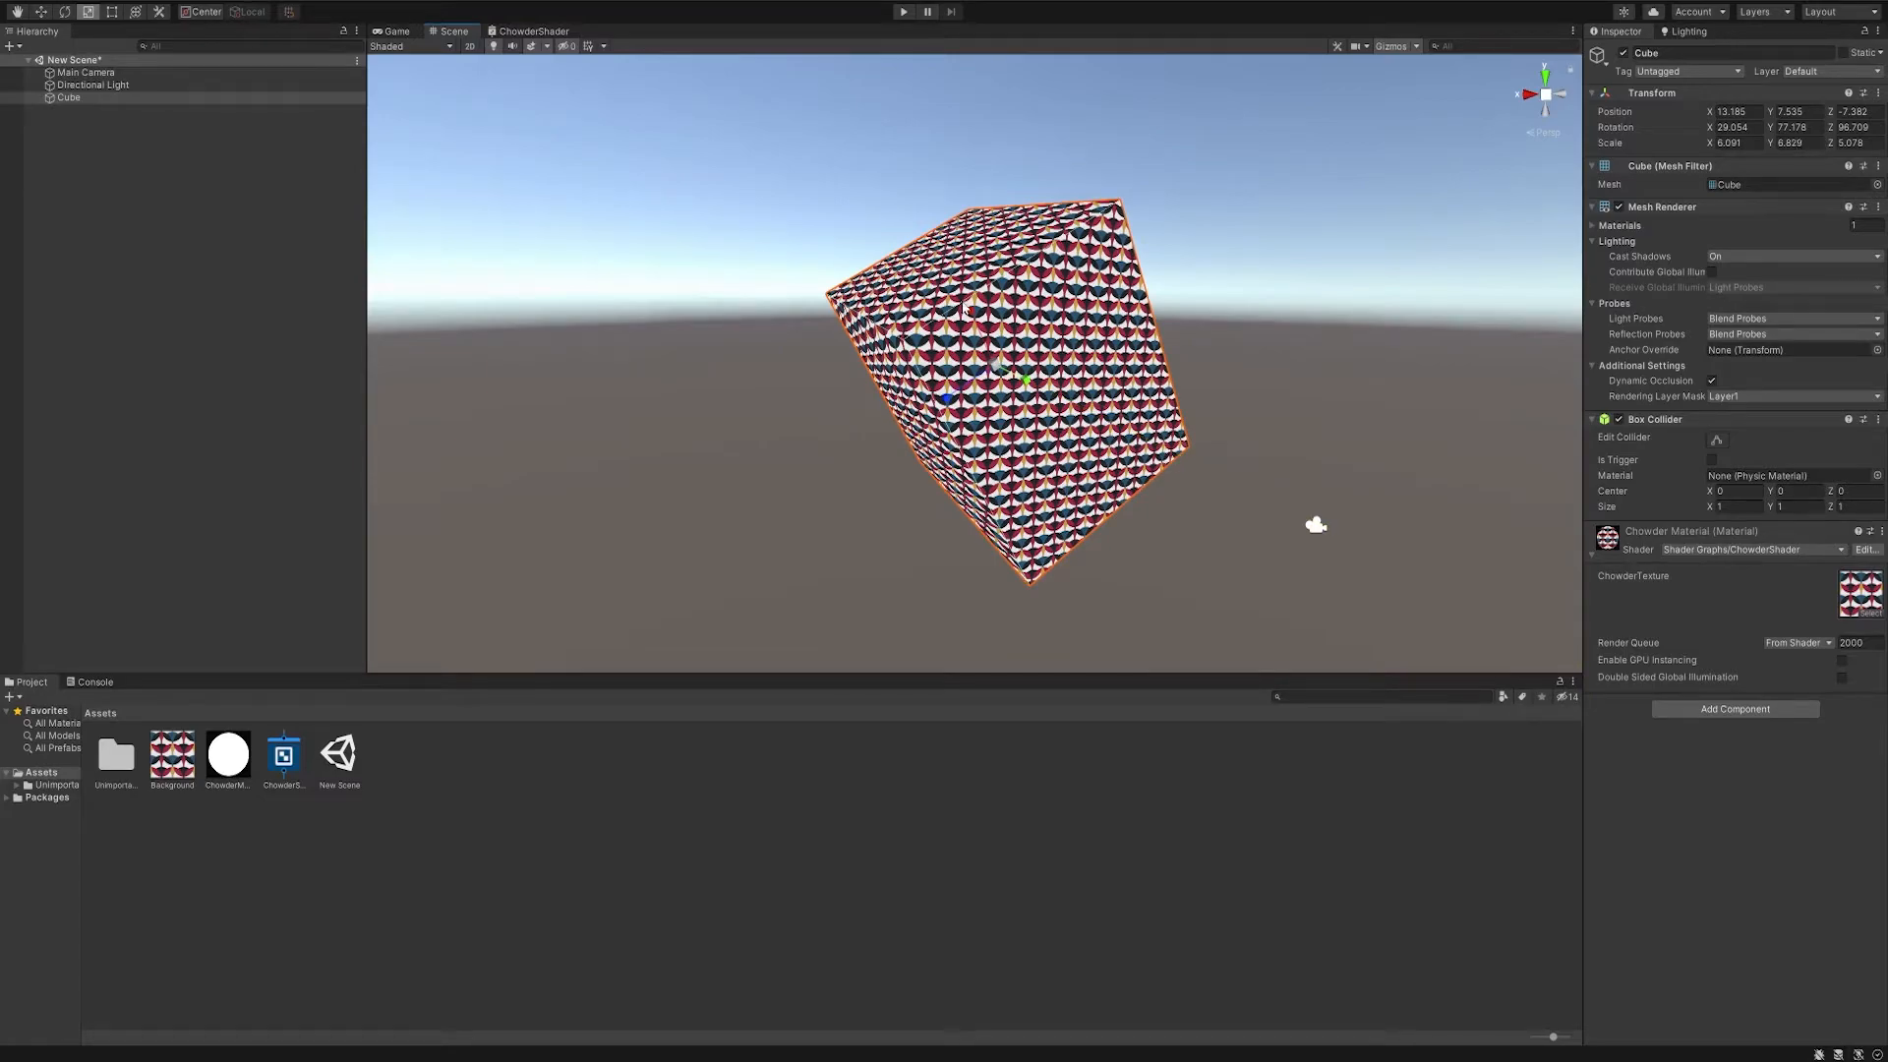
{"action": "left_click_drag", "start_coordinate": [970, 323], "coordinate": [1005, 363]}
{"action": "left_click_drag", "start_coordinate": [1005, 363], "coordinate": [611, 421], "text": "alt"}
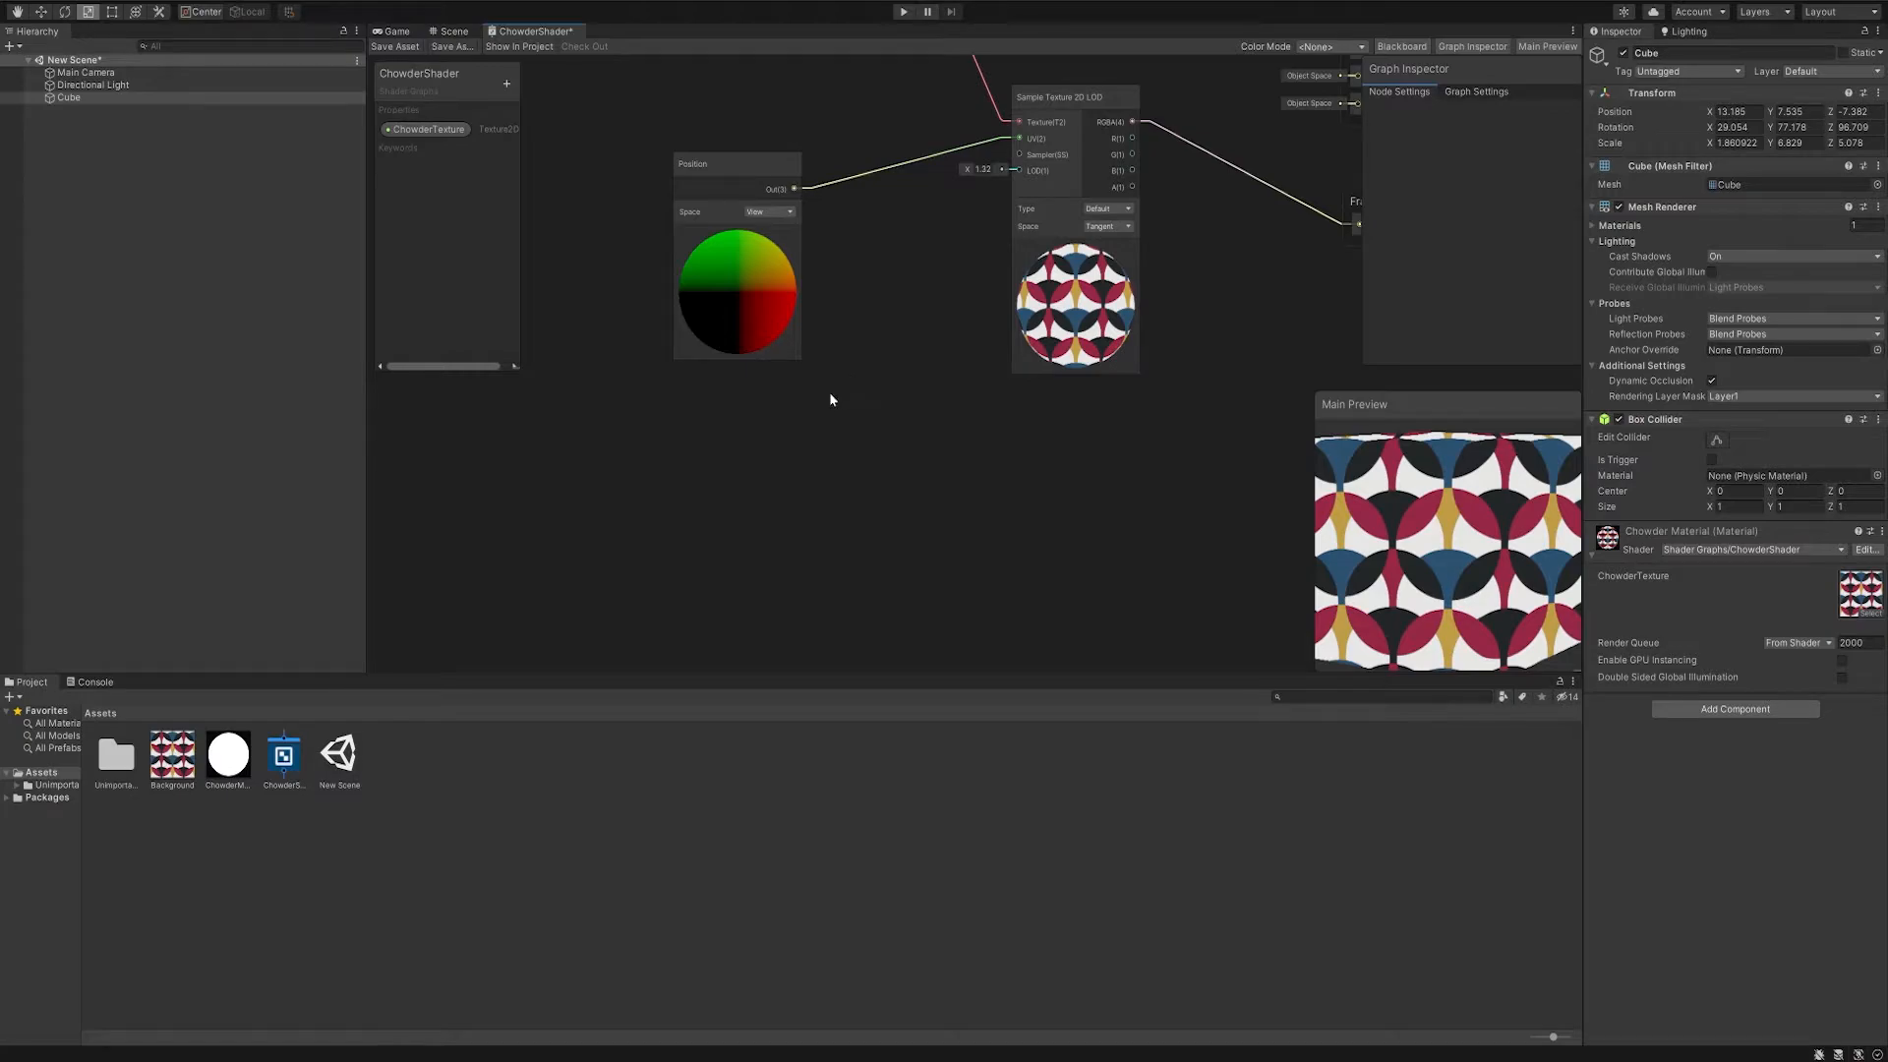
- Add a Time node and a Vector 3 node to the ChowderShader graph below the Position node
{"action": "key", "text": "space"}
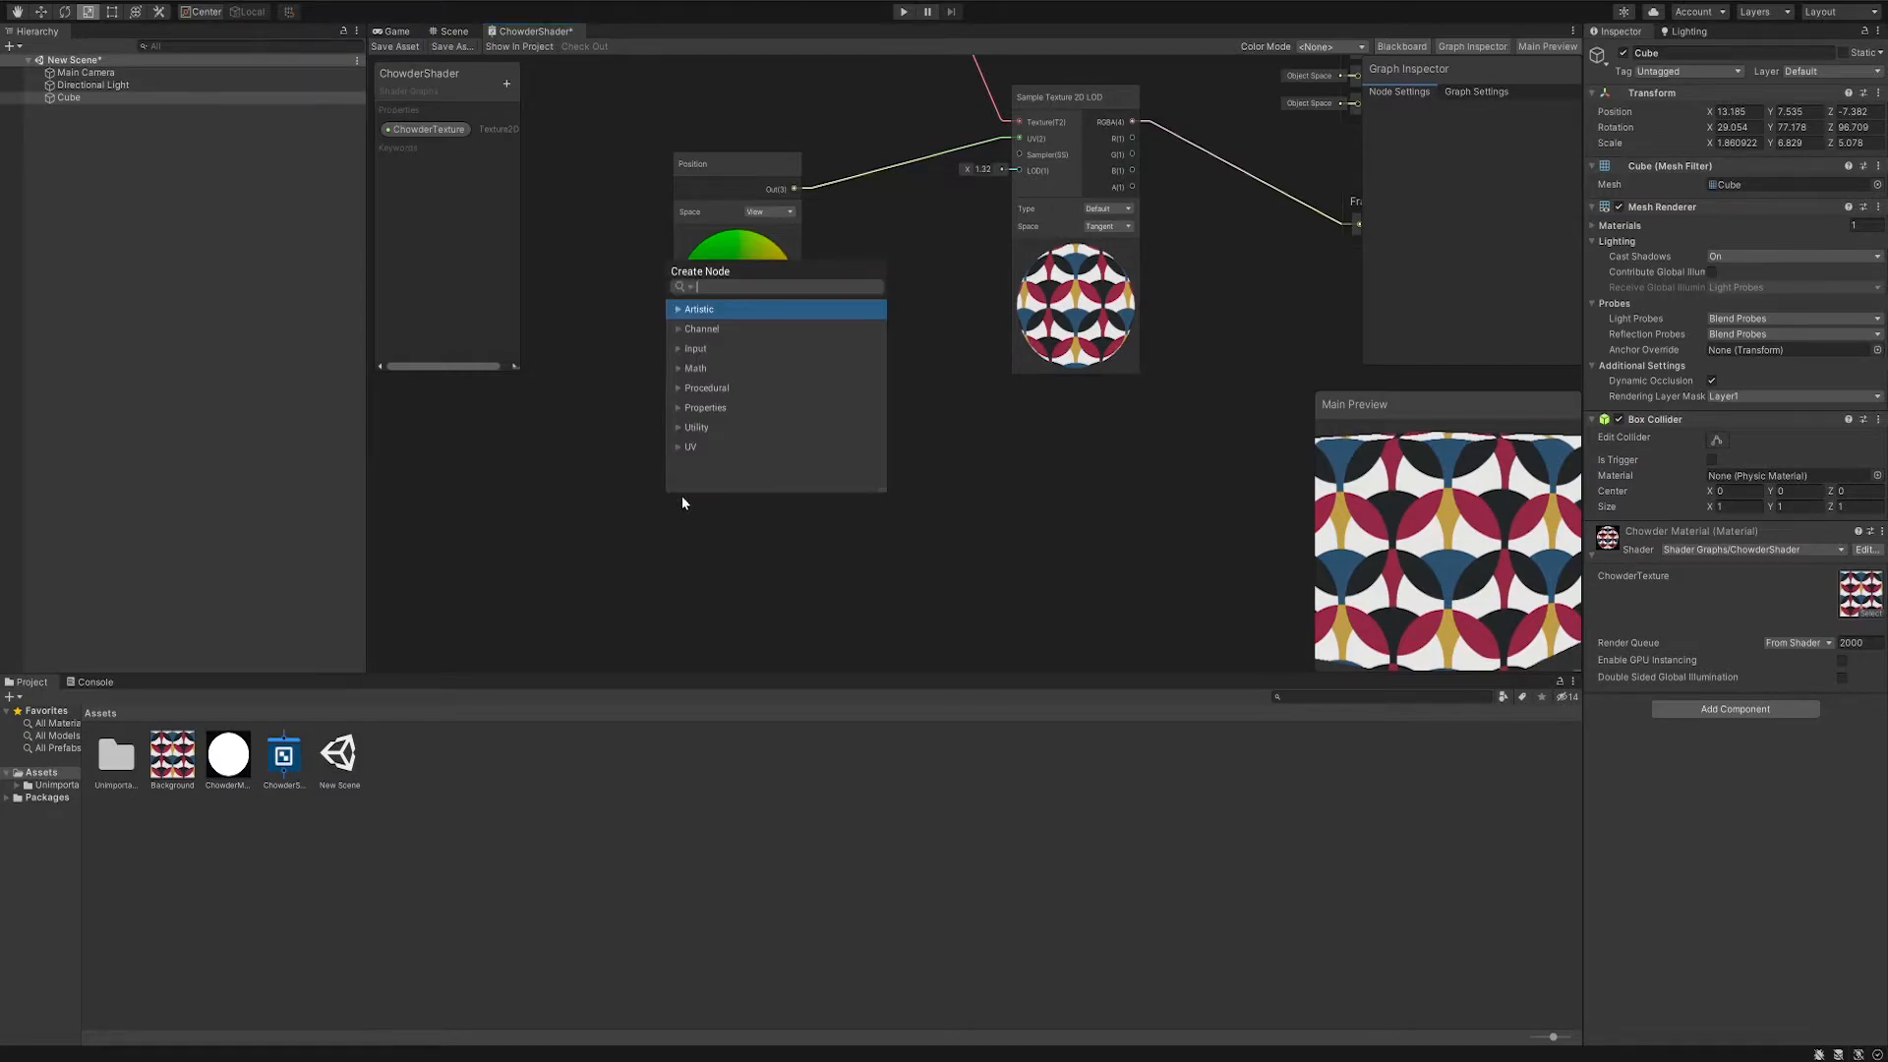
{"action": "type", "text": "tim"}
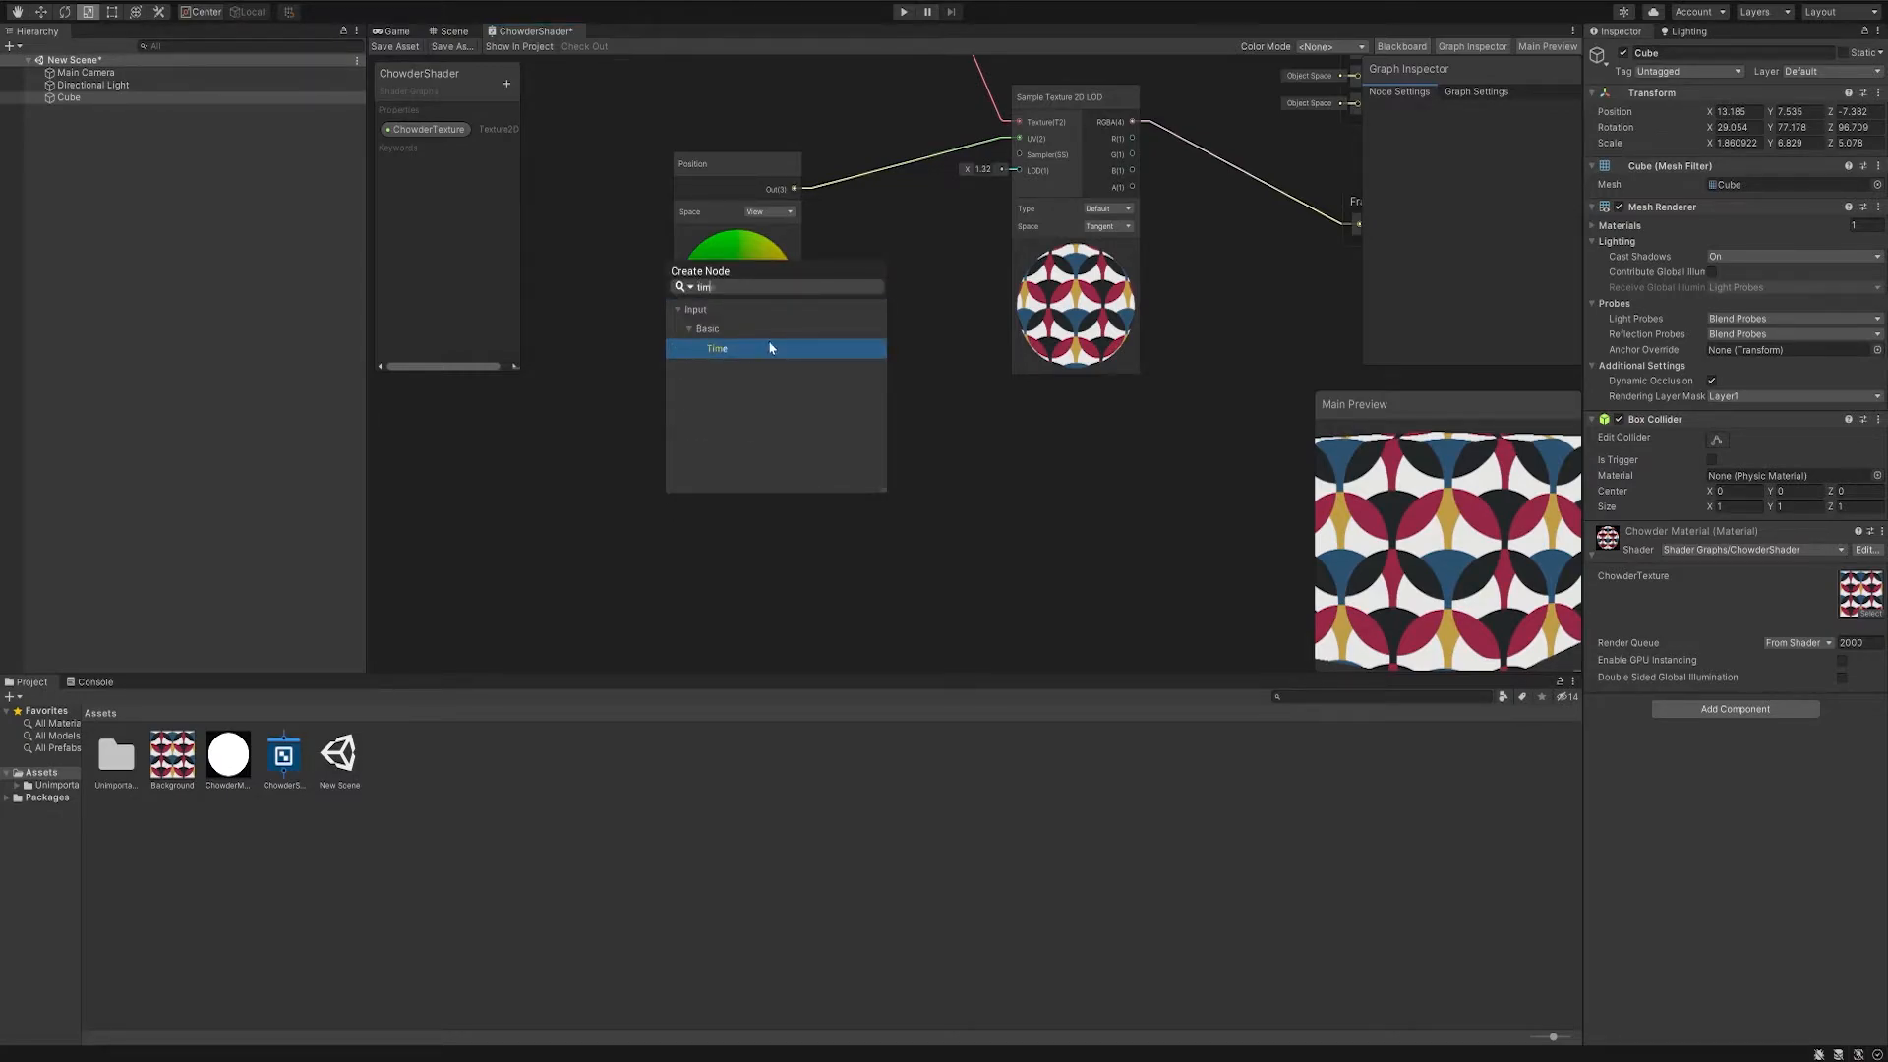
{"action": "left_click", "coordinate": [763, 348]}
{"action": "key", "text": "space"}
{"action": "type", "text": "vect"}
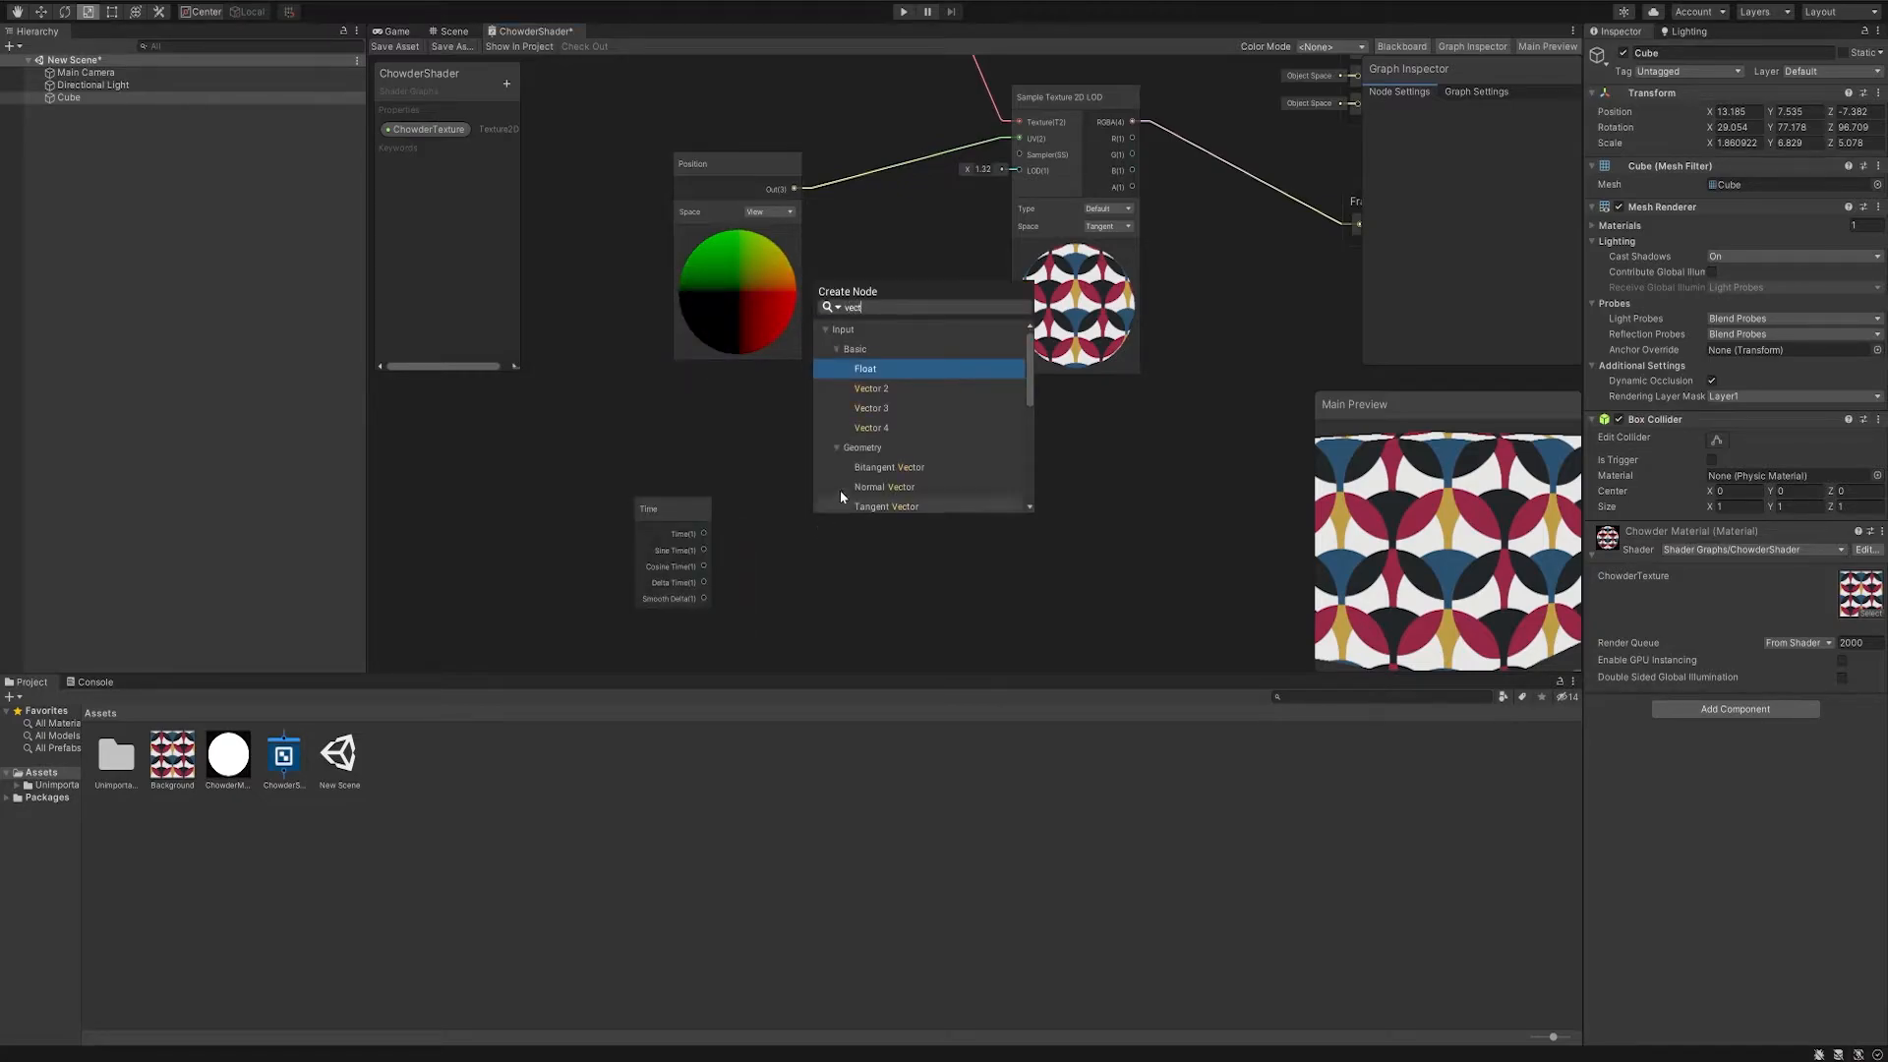
{"action": "left_click", "coordinate": [891, 411]}
{"action": "left_click_drag", "start_coordinate": [828, 561], "coordinate": [818, 491]}
- Create an Add node summing the Position and Vector 3 outputs, and feed its result into the texture sampler's UV input
{"action": "key", "text": "space"}
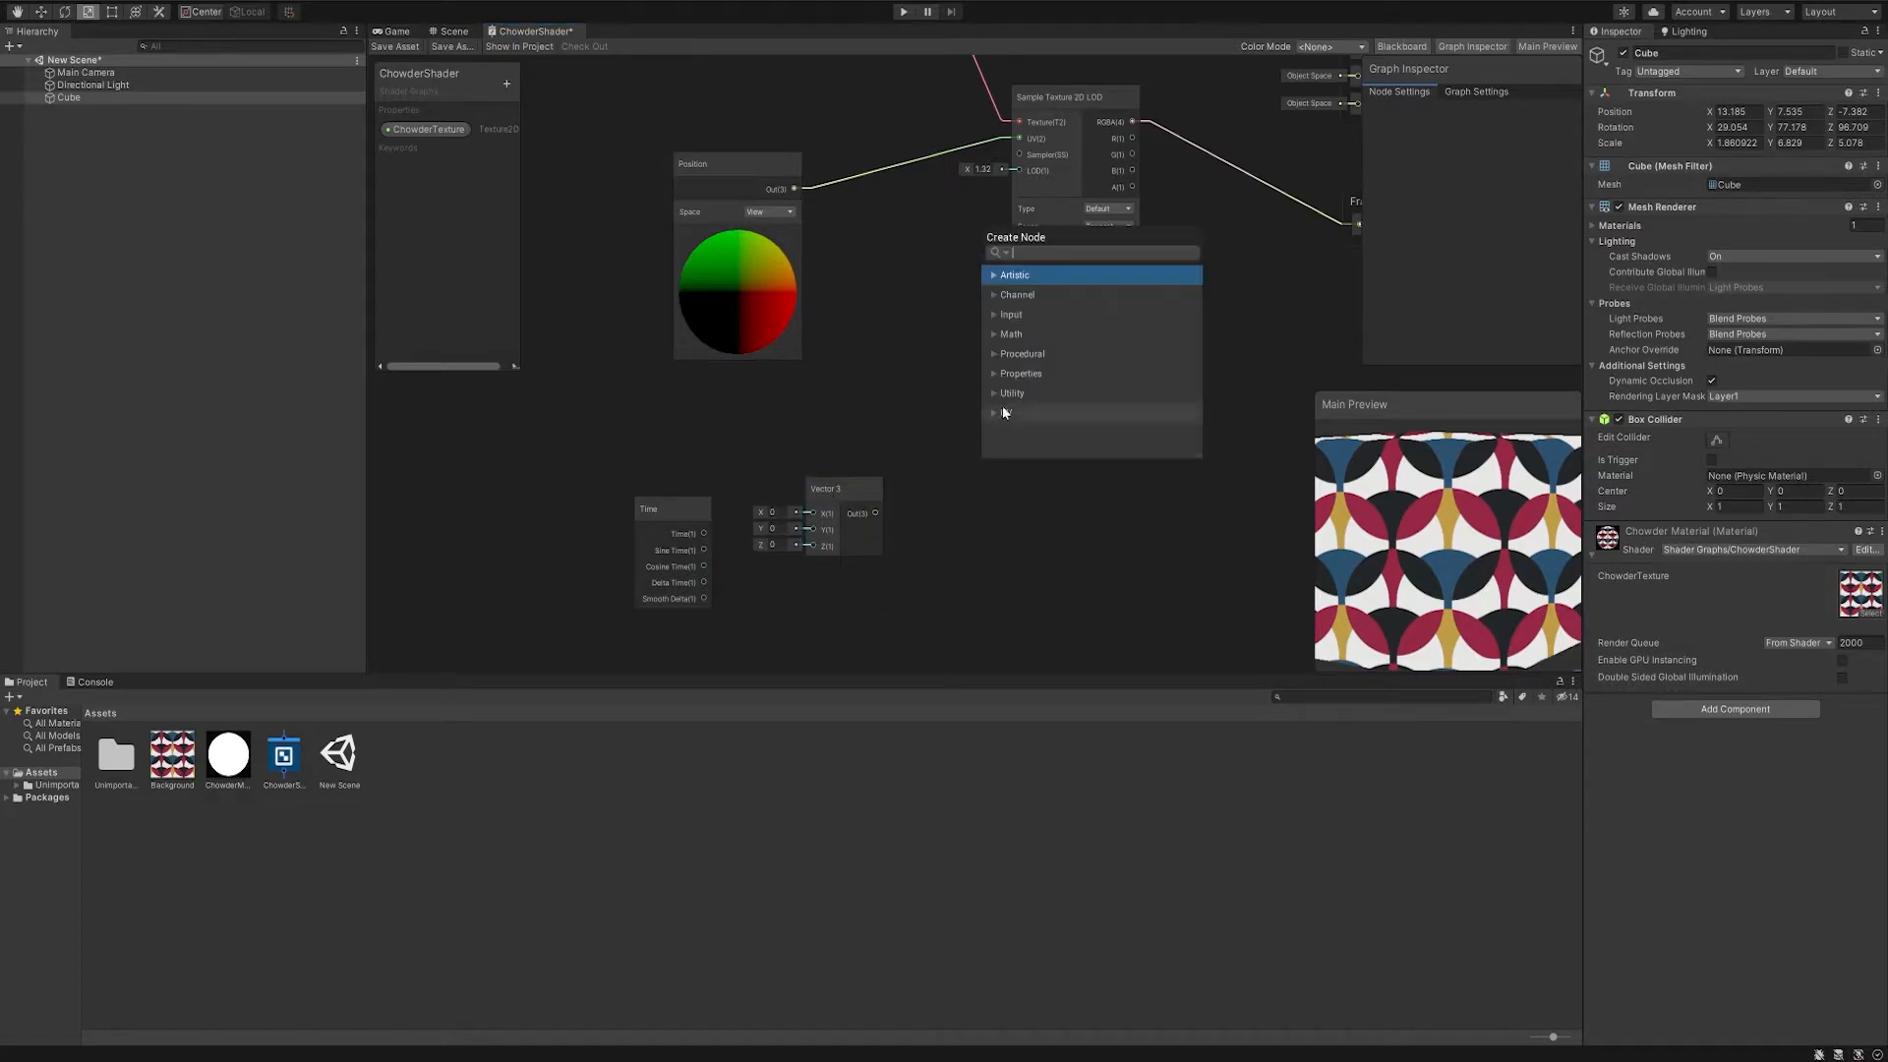
{"action": "type", "text": "add"}
{"action": "left_click", "coordinate": [1042, 318]}
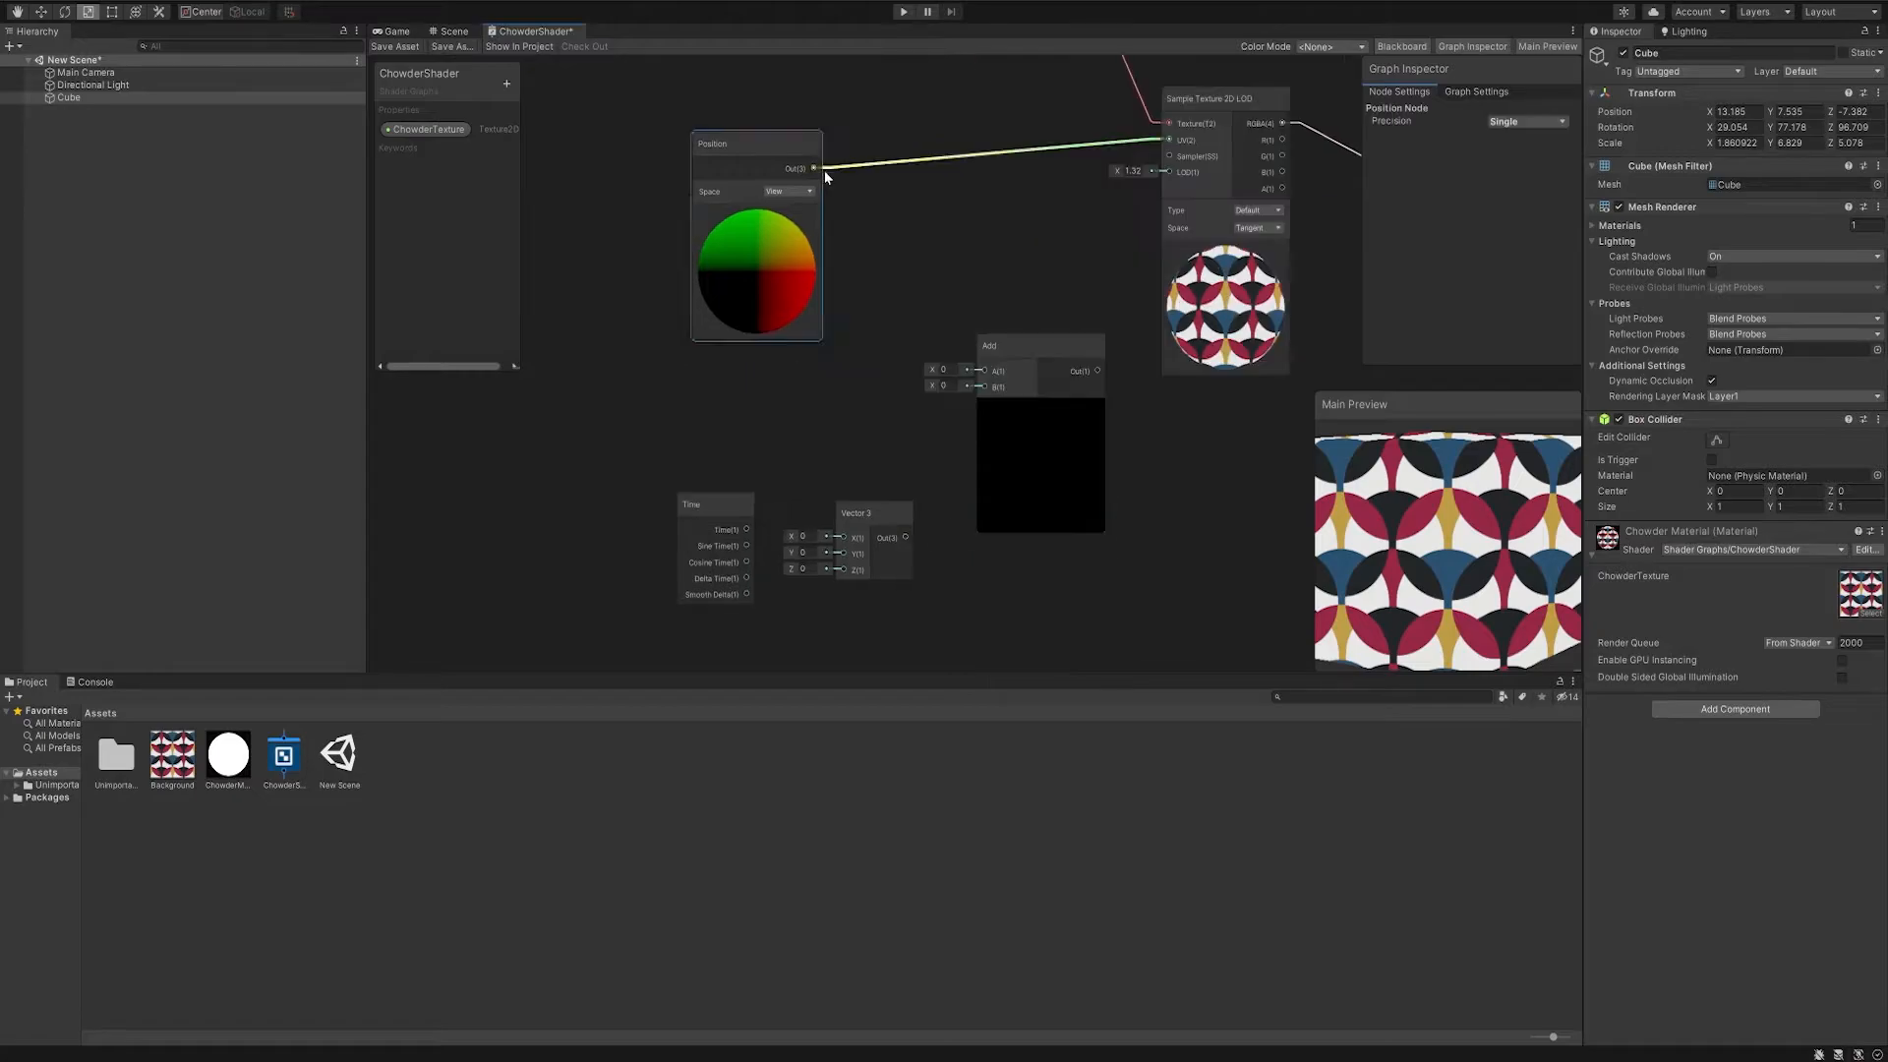
{"action": "left_click", "coordinate": [816, 173]}
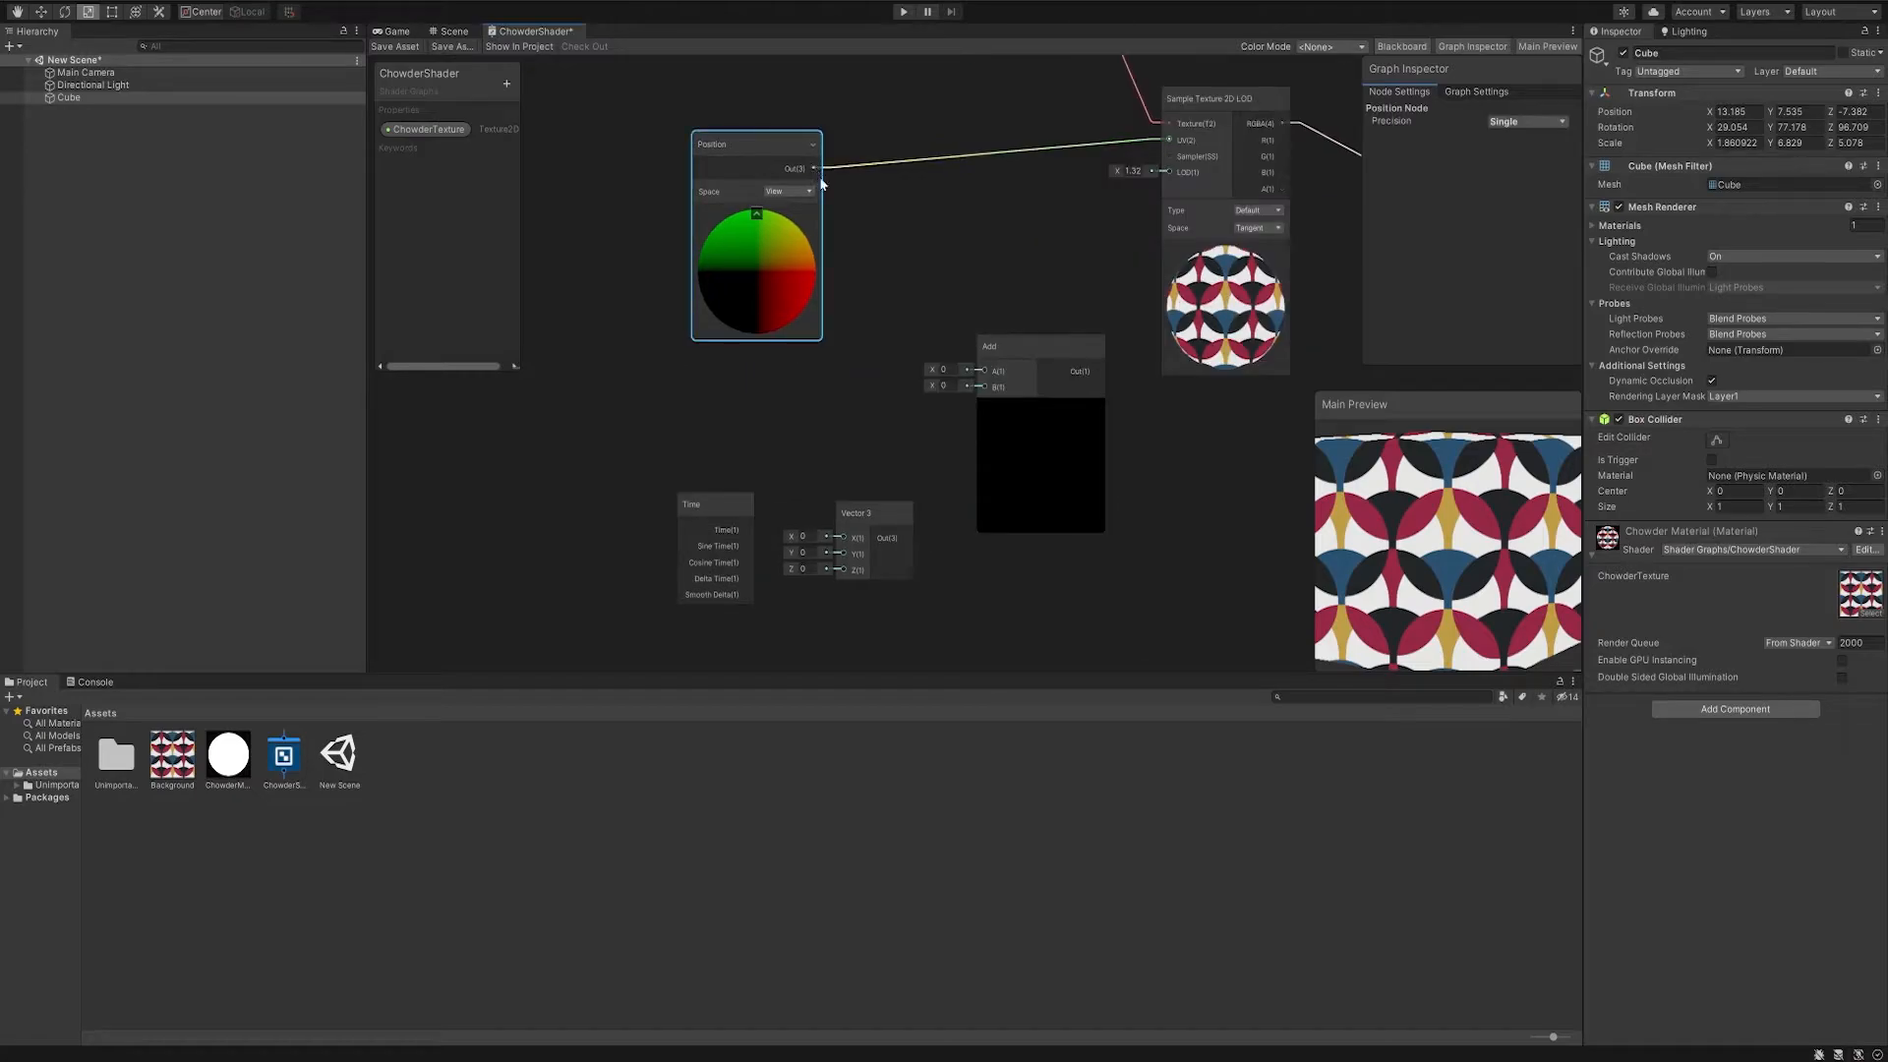
{"action": "left_click_drag", "start_coordinate": [988, 377], "coordinate": [1003, 297]}
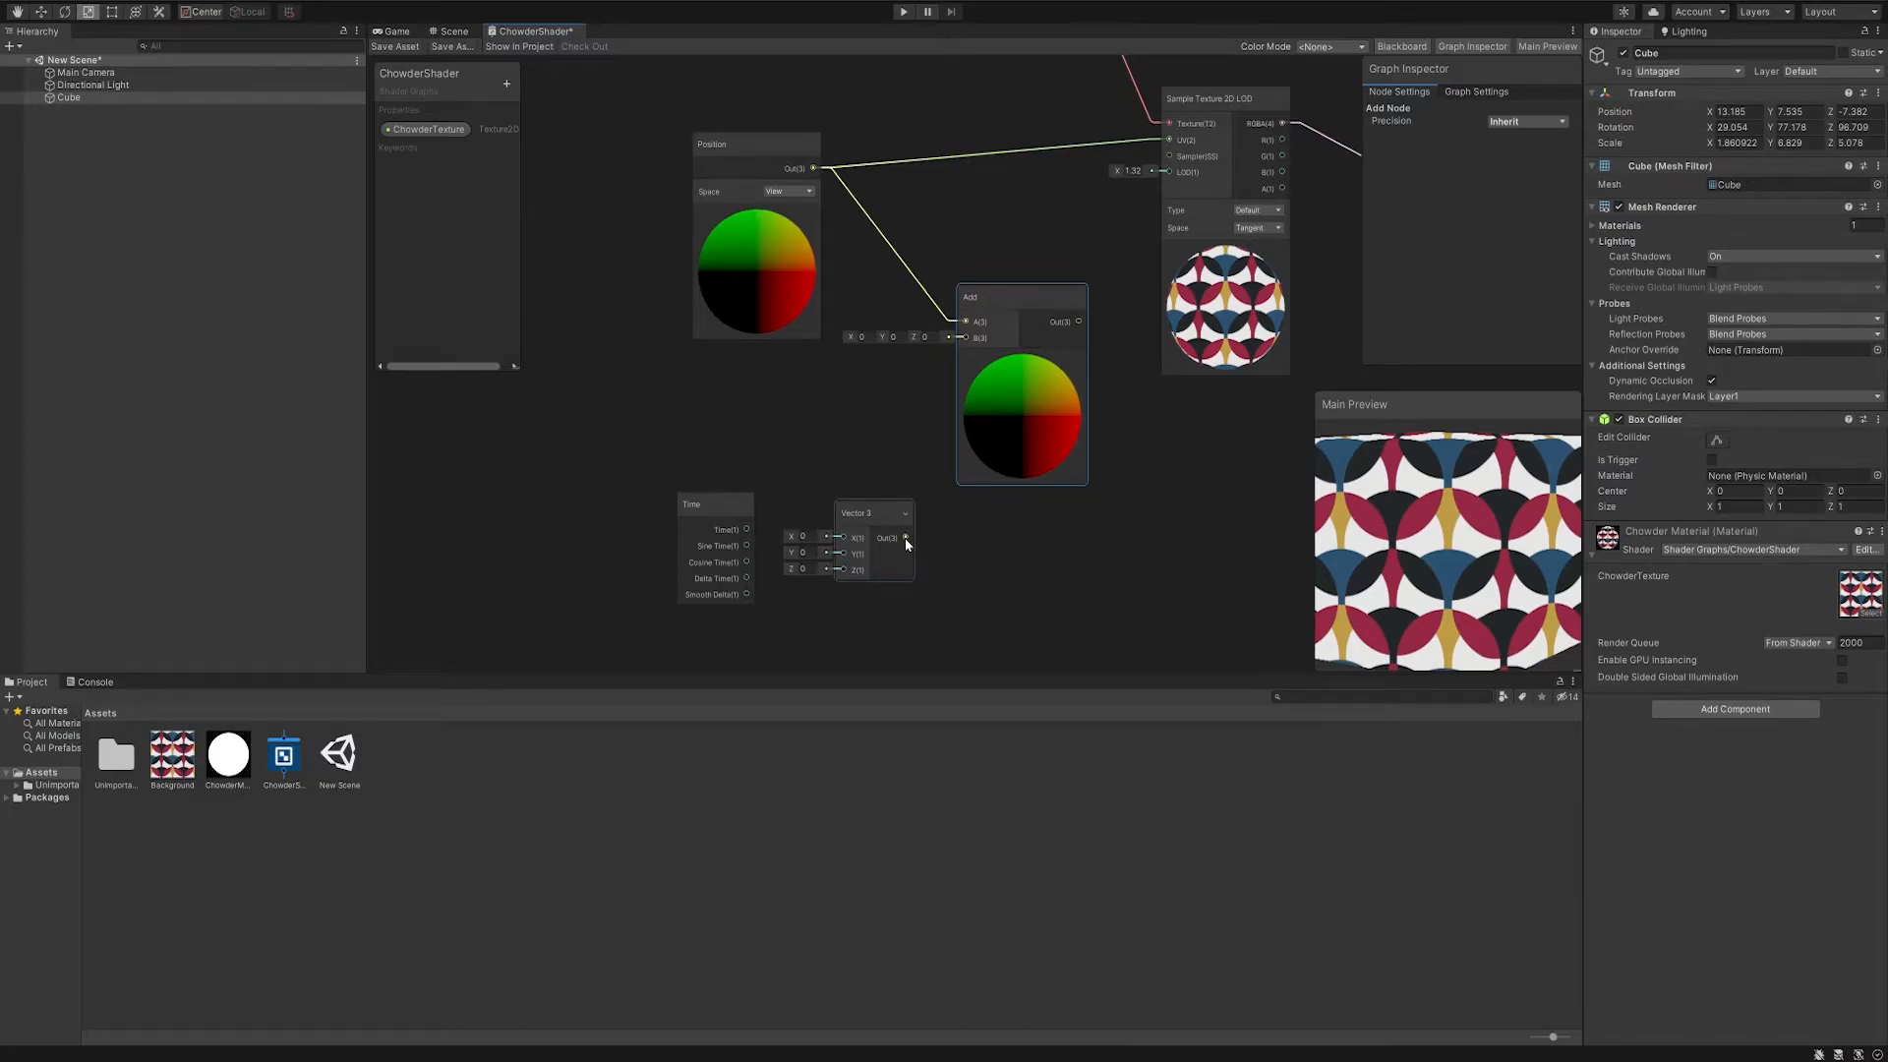
{"action": "left_click_drag", "start_coordinate": [905, 537], "coordinate": [938, 453]}
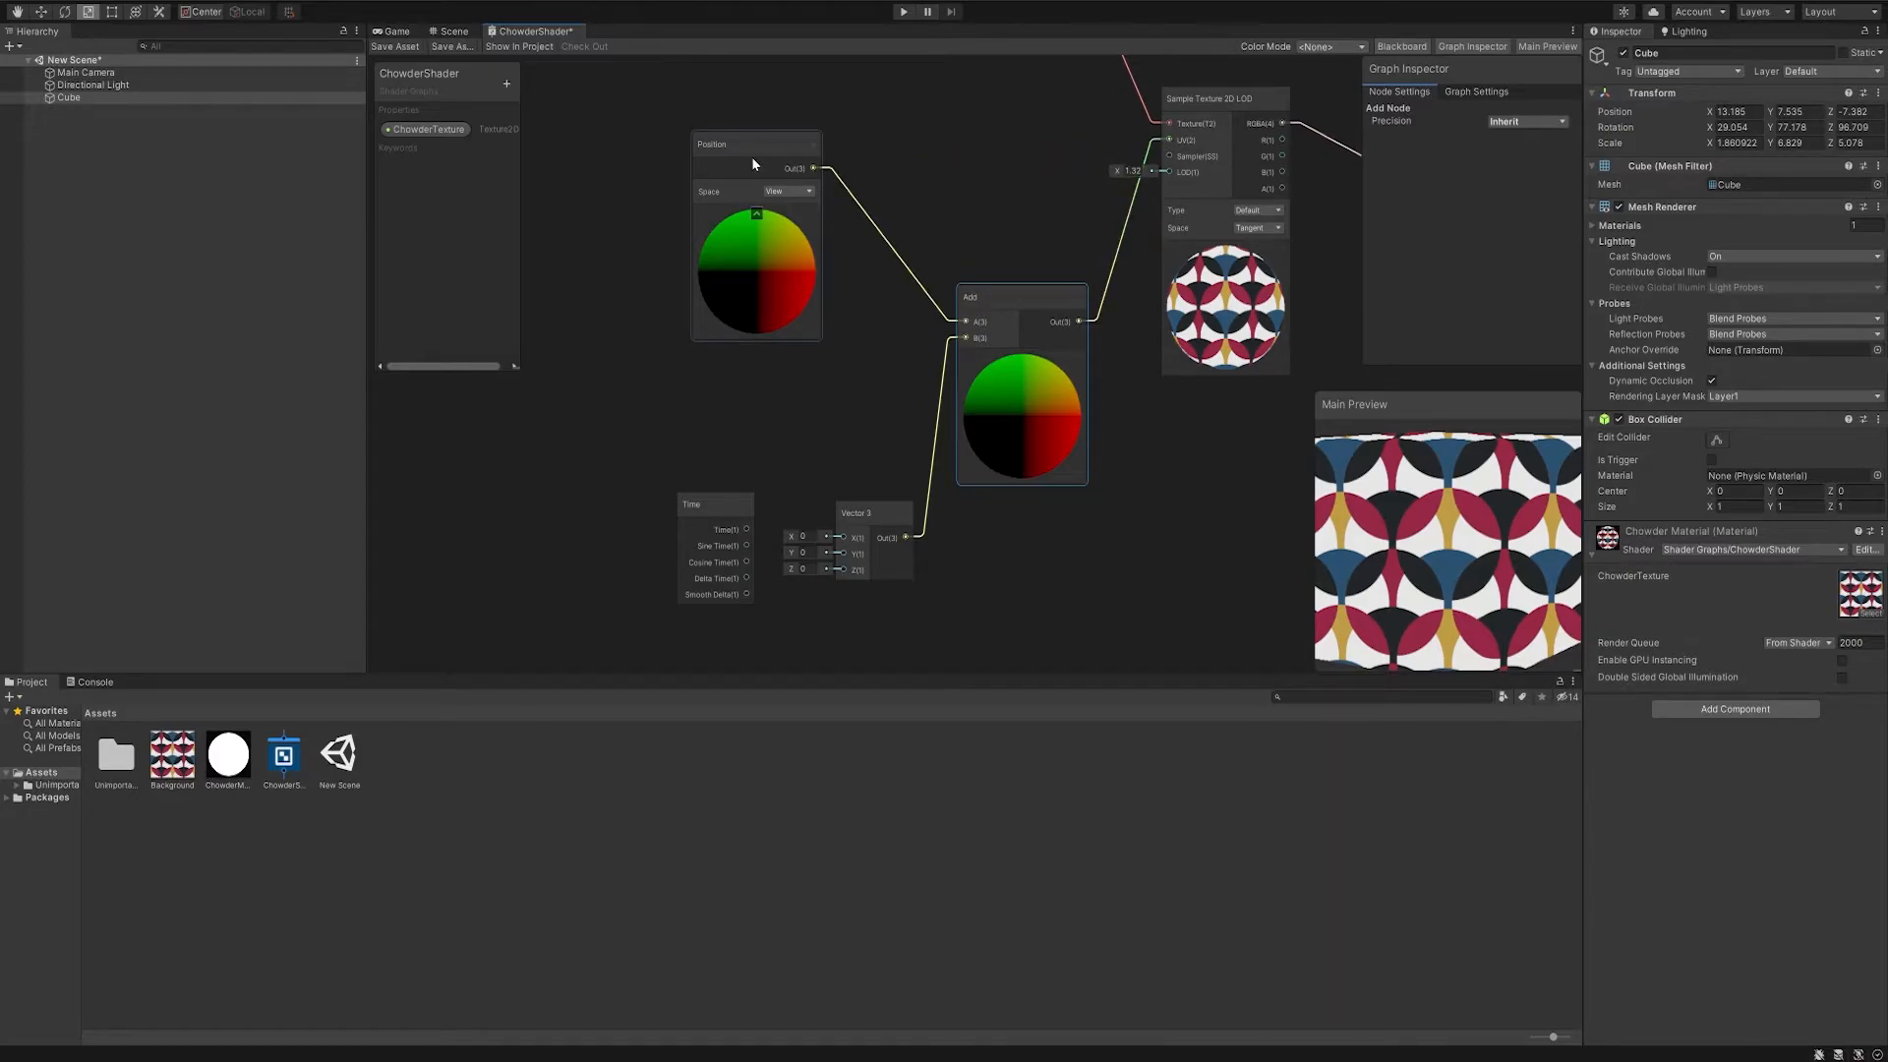
- Test the pattern offset by raising the Vector 3's X to about 0.82 and Y to about 0.9
{"action": "left_click_drag", "start_coordinate": [1372, 511], "coordinate": [1538, 540]}
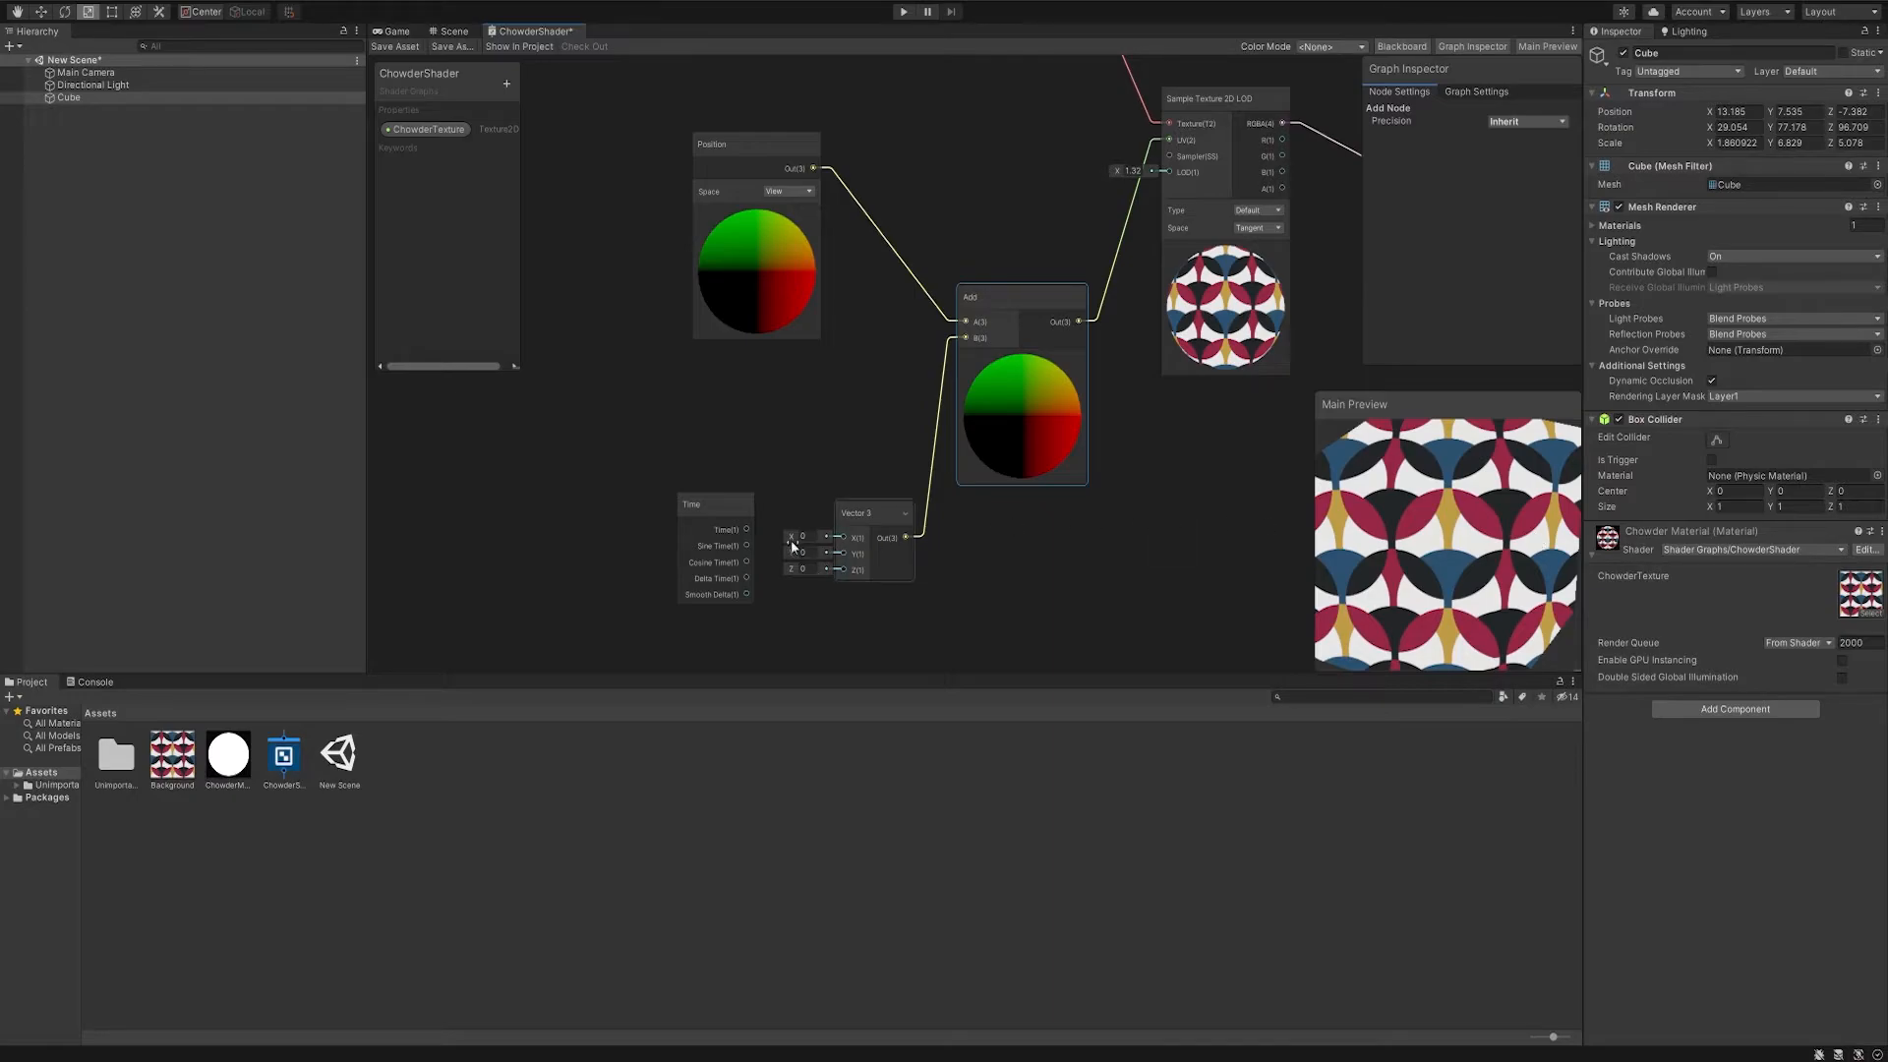
{"action": "left_click_drag", "start_coordinate": [792, 540], "coordinate": [818, 557]}
{"action": "left_click_drag", "start_coordinate": [1374, 528], "coordinate": [1510, 515]}
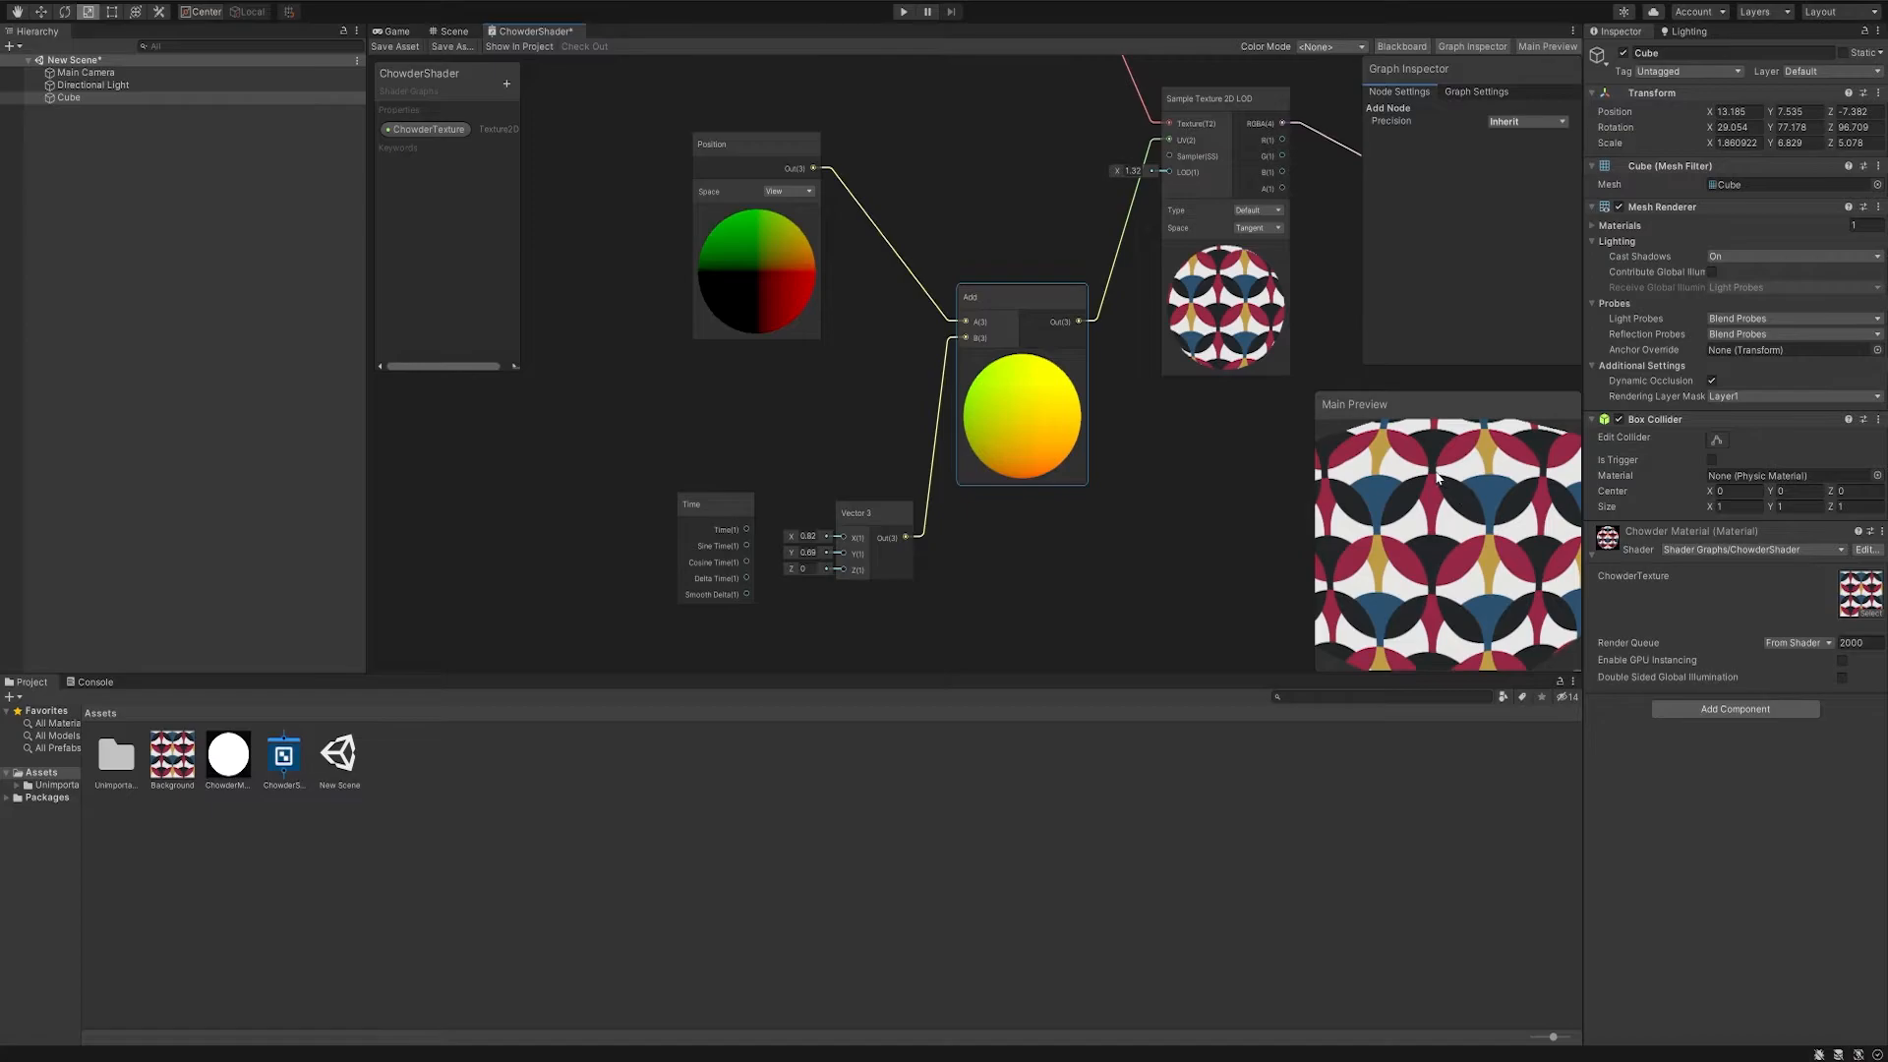
- Connect the Time node's Time output to the Vector 3's X and Y inputs and check the scrolling pattern
{"action": "left_click", "coordinate": [909, 535]}
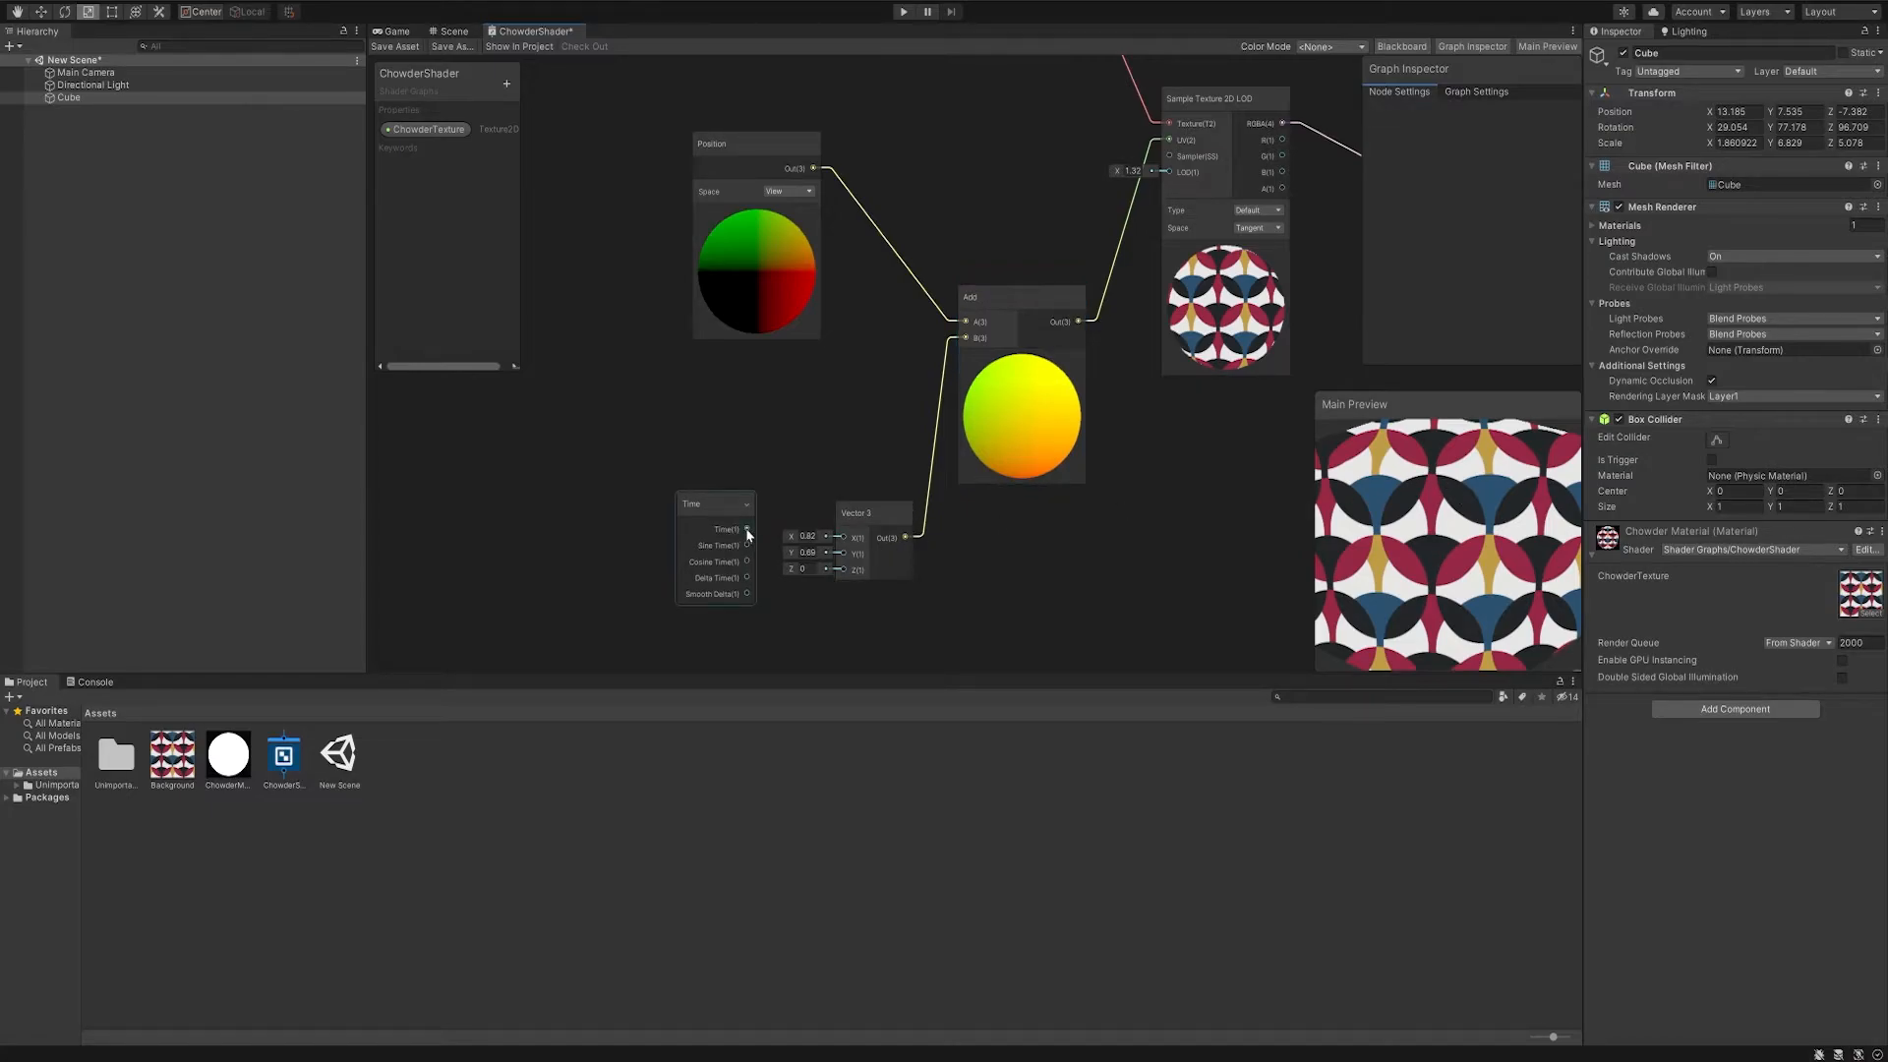
{"action": "left_click_drag", "start_coordinate": [746, 529], "coordinate": [844, 553]}
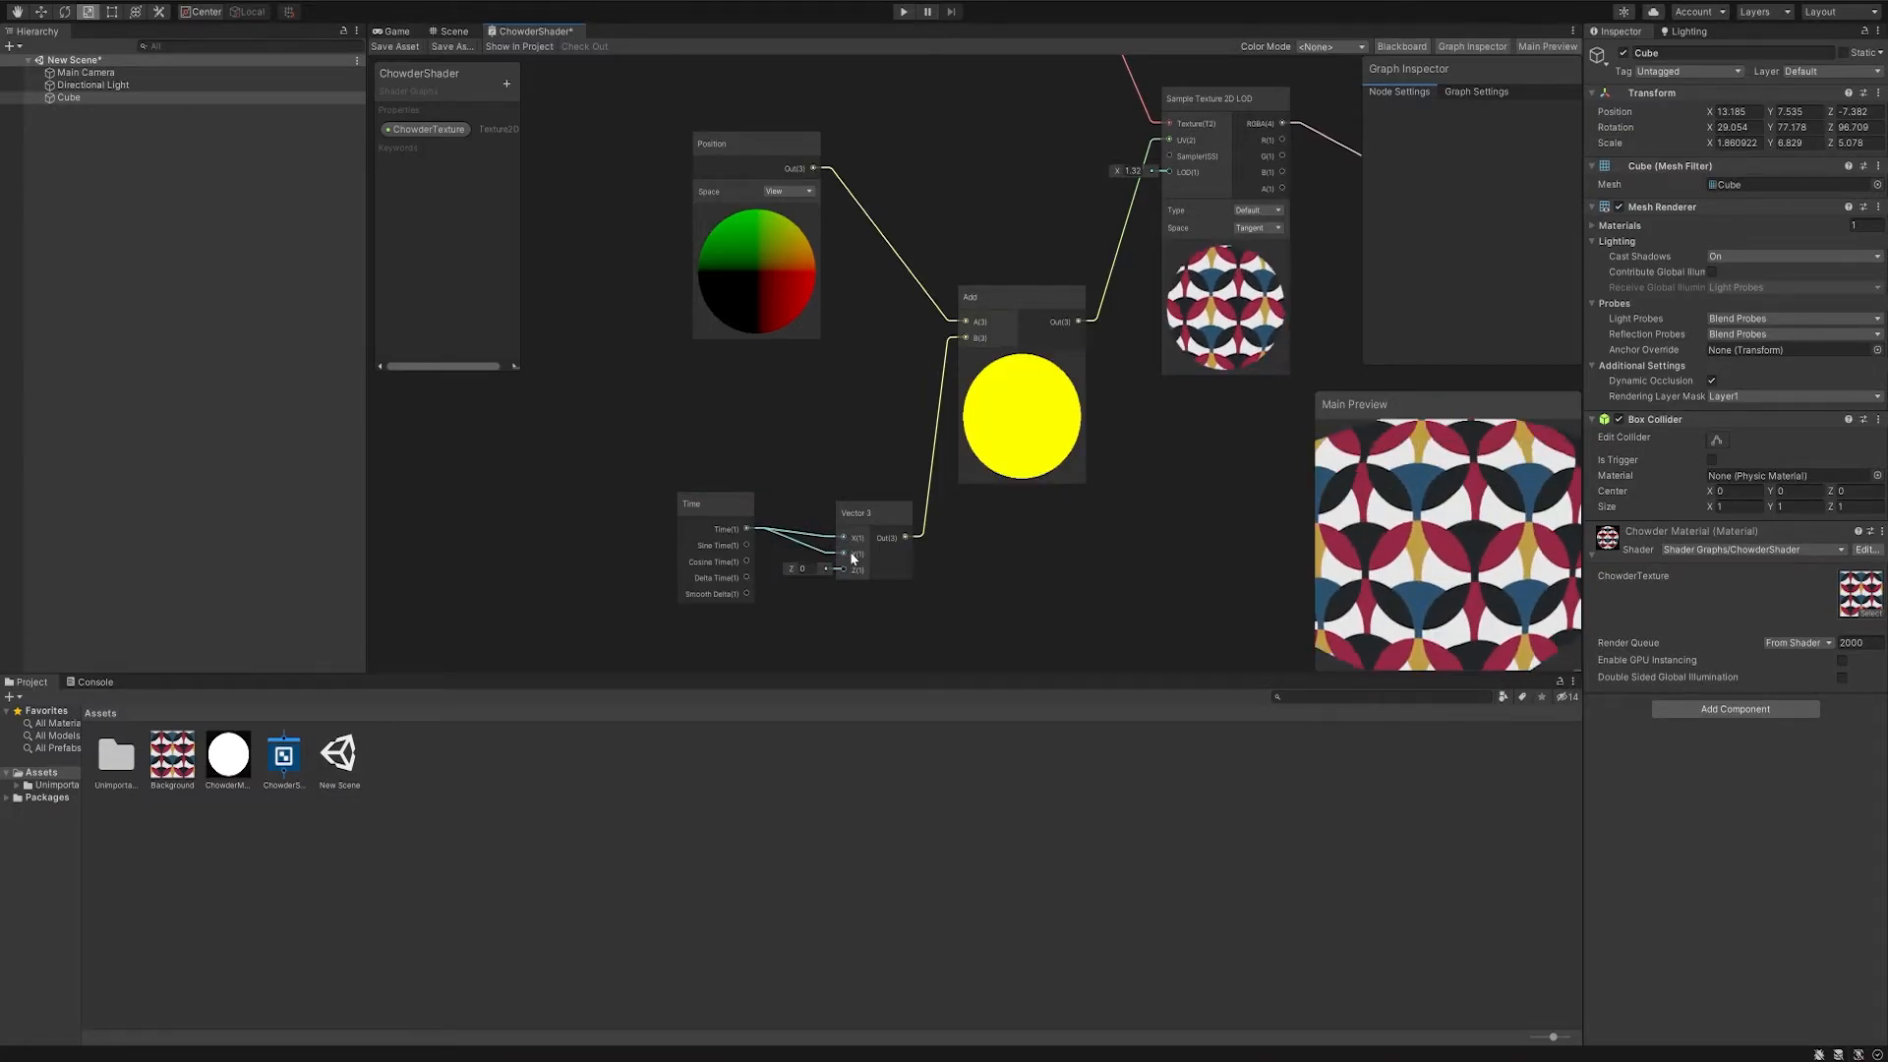
{"action": "left_click_drag", "start_coordinate": [1365, 538], "coordinate": [1448, 551]}
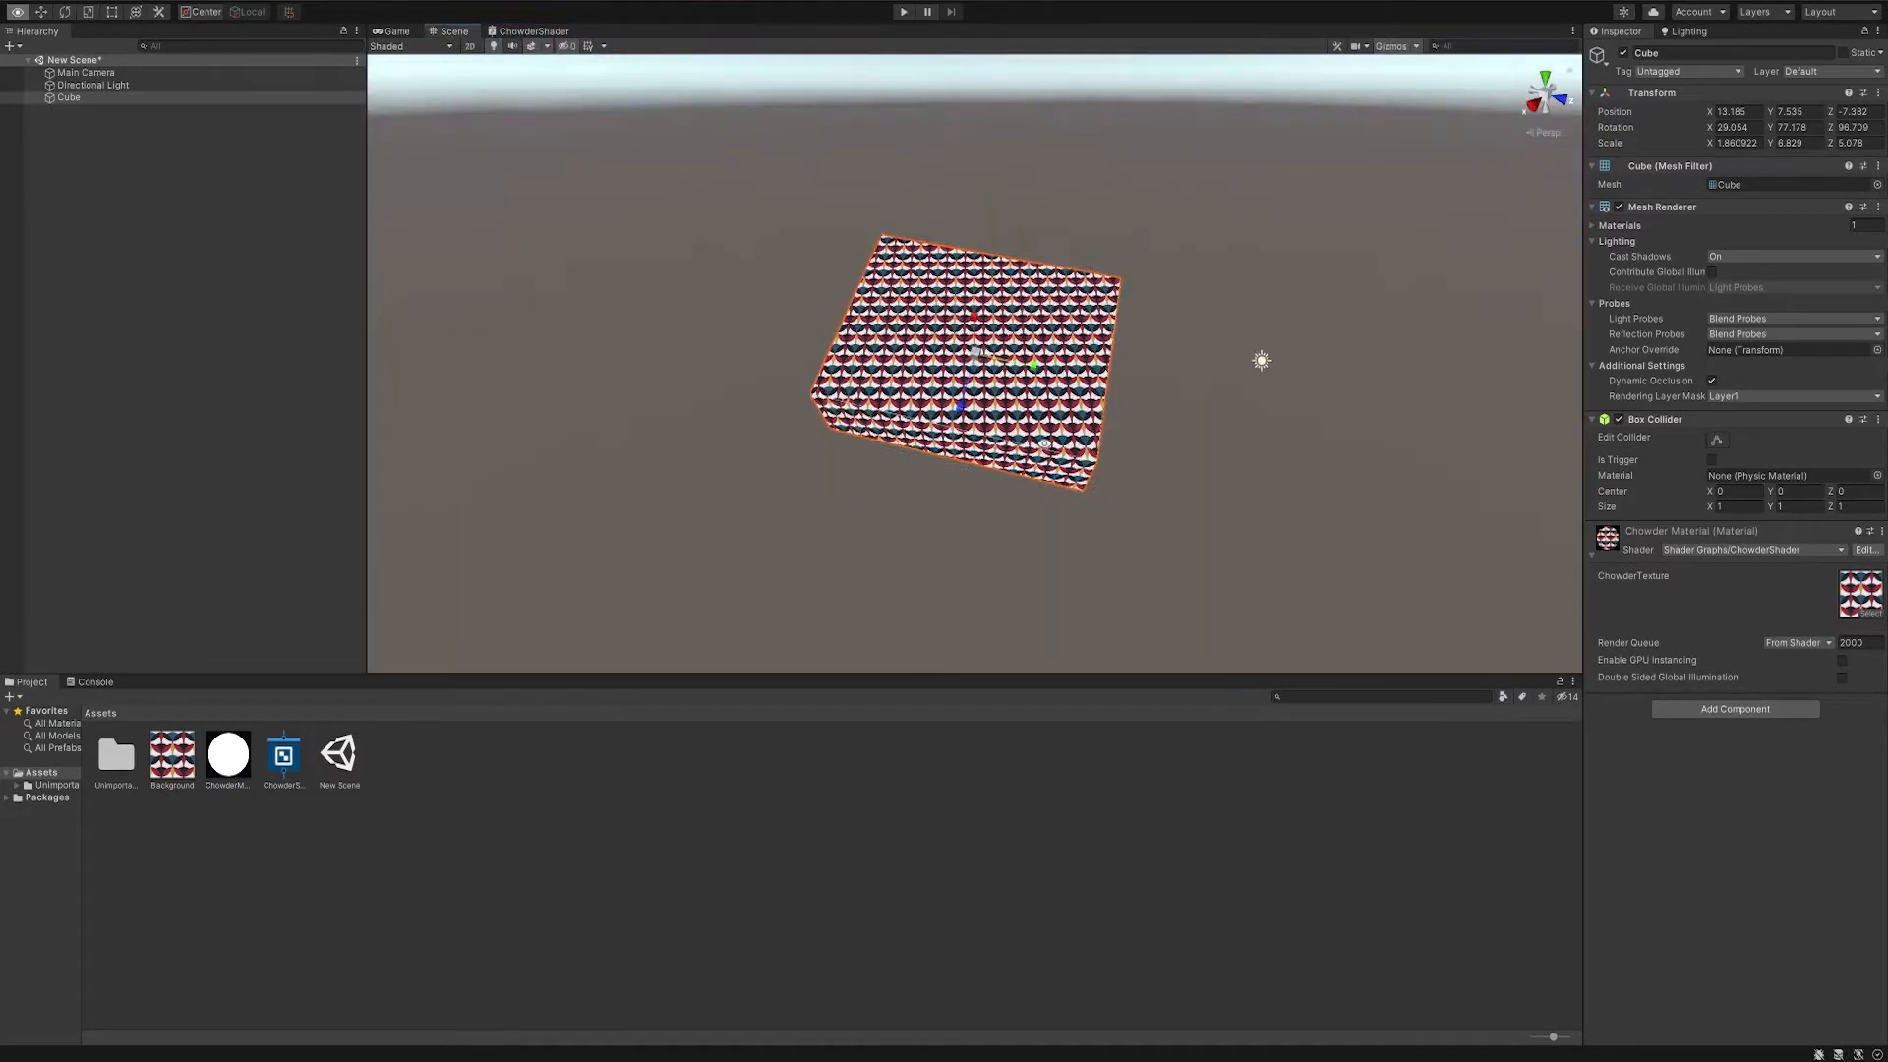
{"action": "left_click_drag", "start_coordinate": [1045, 443], "coordinate": [1125, 383], "text": "alt"}
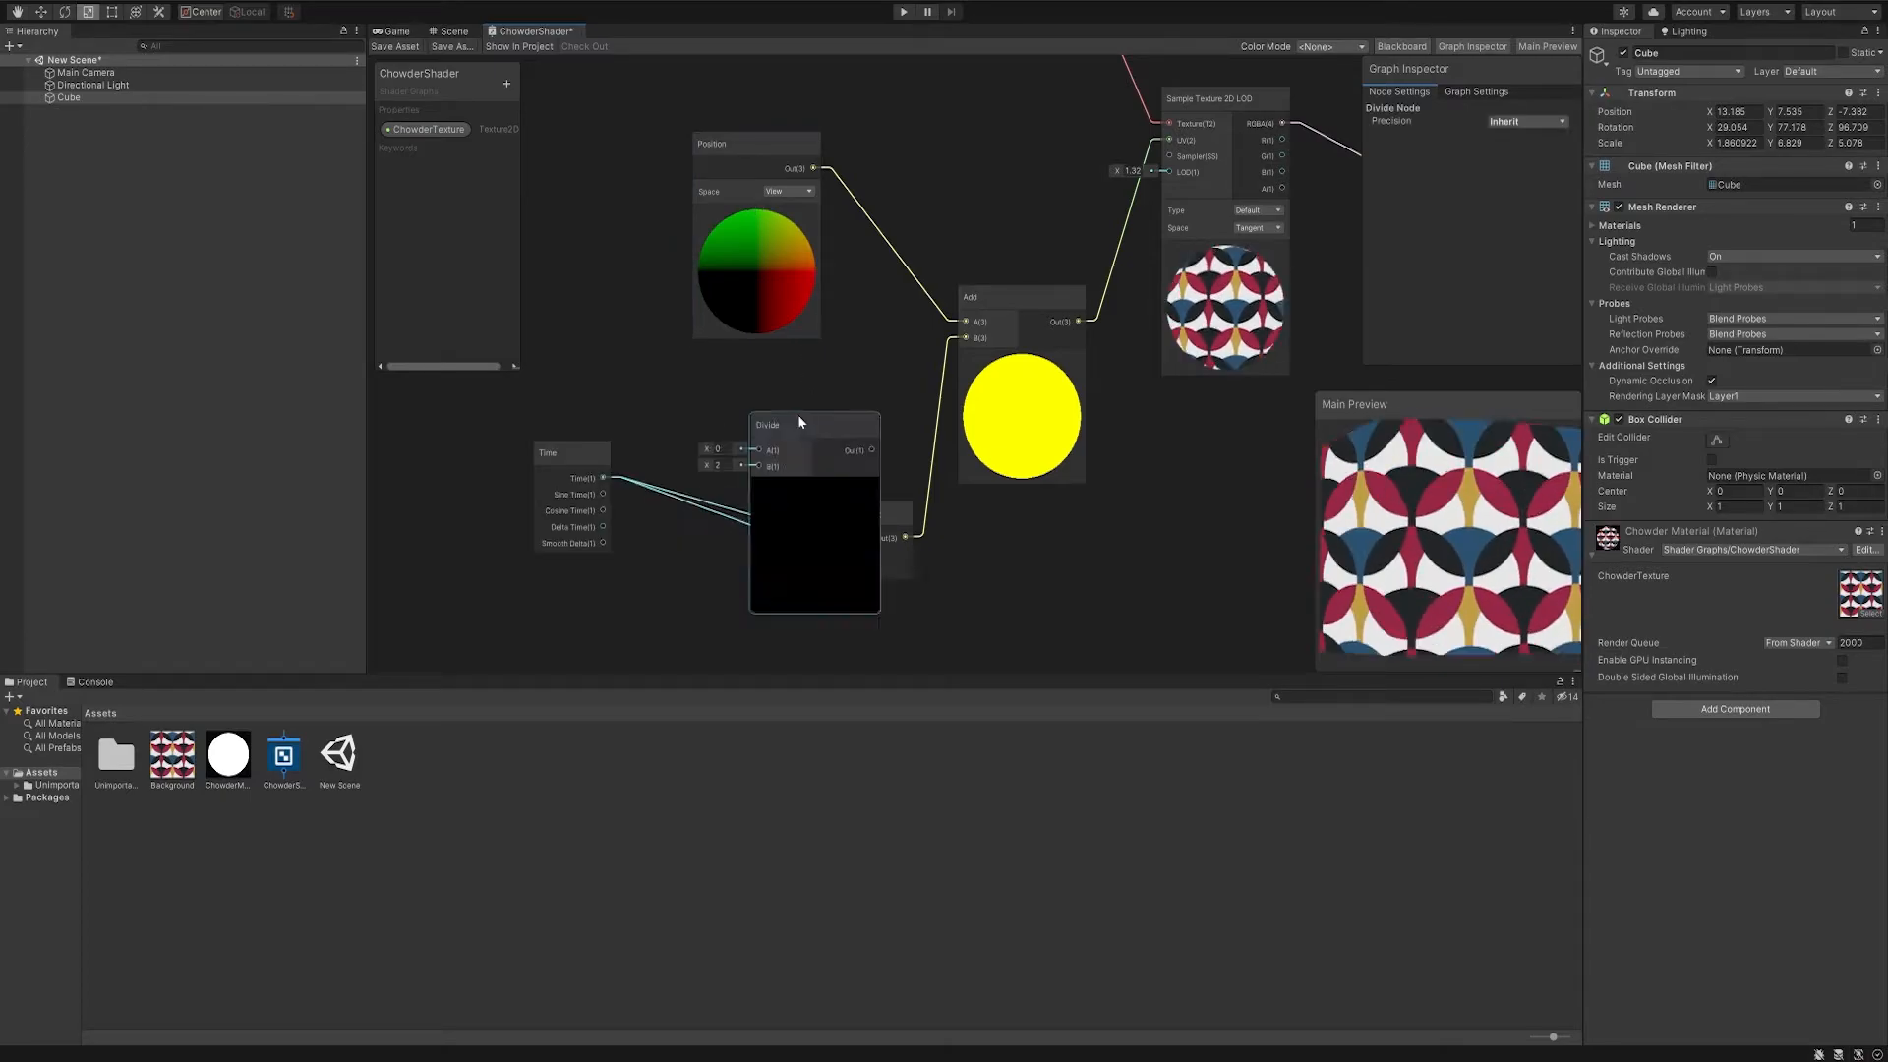
- Insert a Divide node between Time and the Vector 3's X and Y inputs, with a divisor of about 6
{"action": "left_click_drag", "start_coordinate": [798, 417], "coordinate": [712, 392]}
{"action": "left_click_drag", "start_coordinate": [604, 478], "coordinate": [672, 425]}
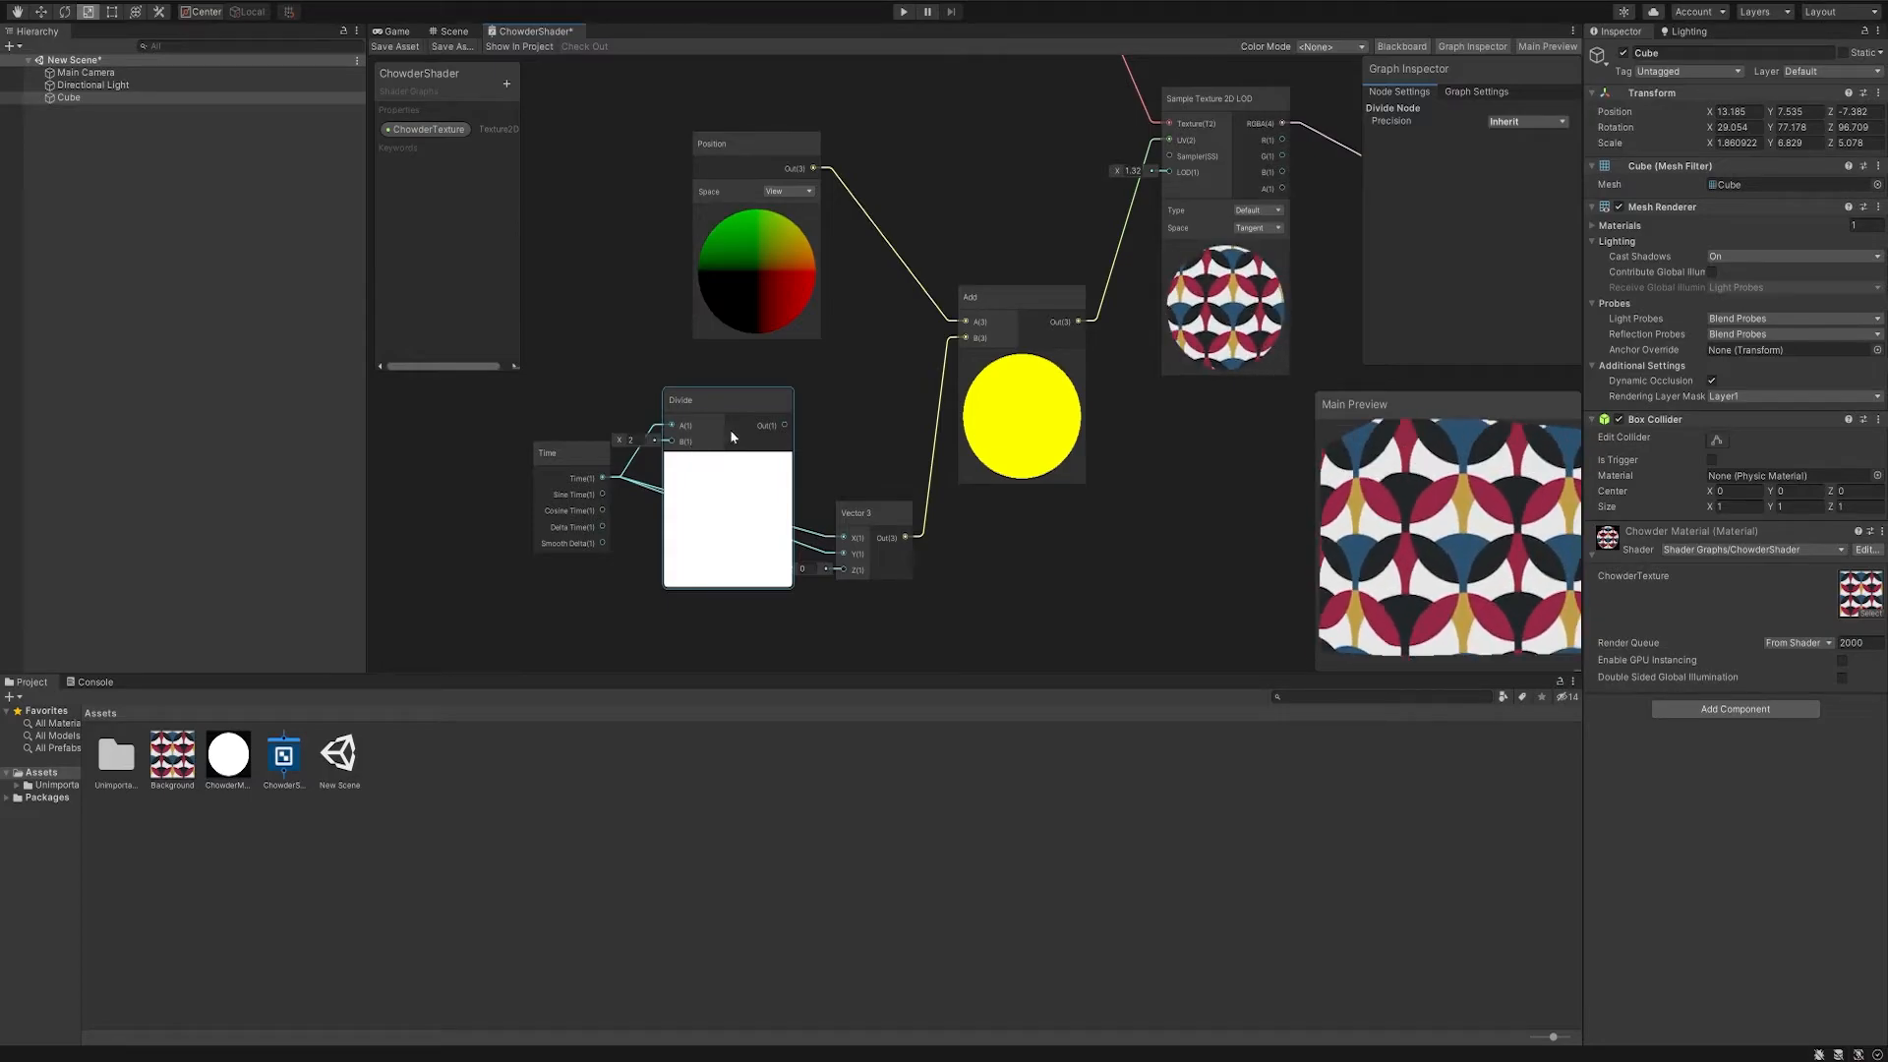
{"action": "left_click_drag", "start_coordinate": [841, 542], "coordinate": [843, 538]}
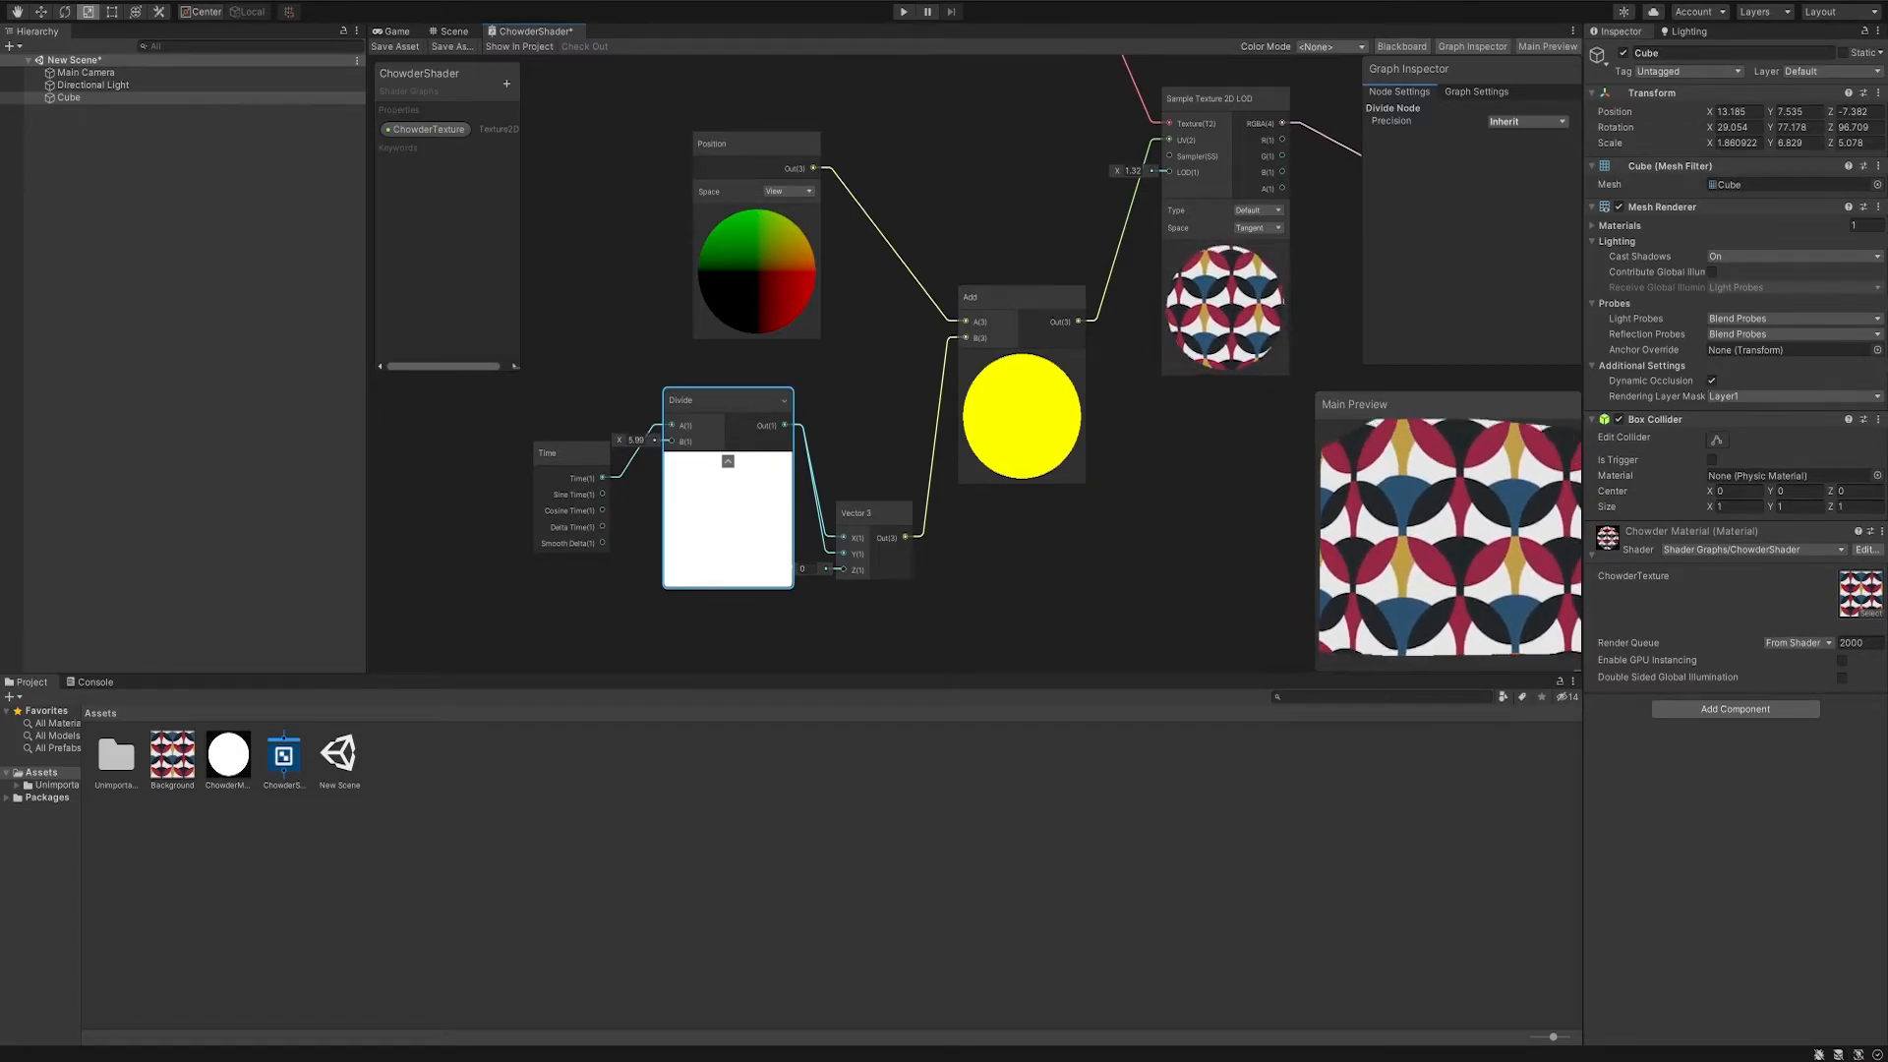
- Run the scene and examine the animated pattern on the cube from several angles
{"action": "left_click", "coordinate": [902, 12]}
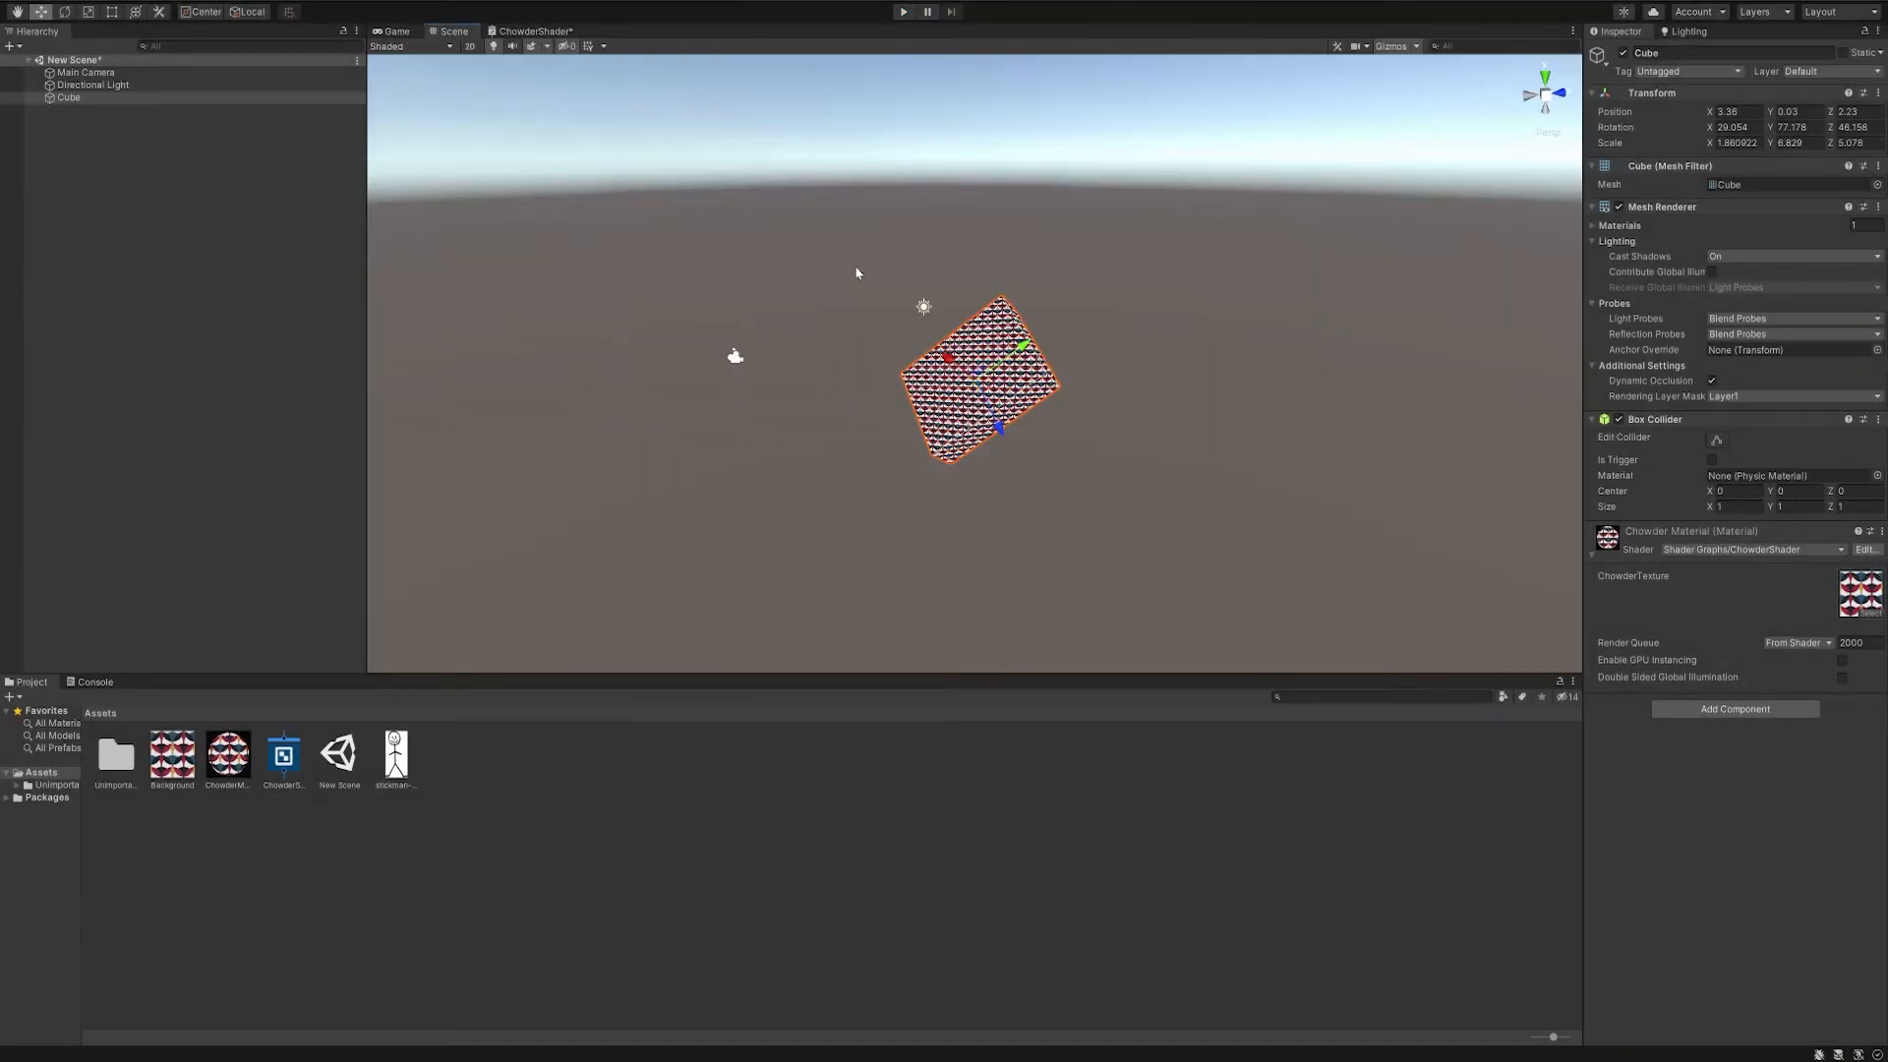
{"action": "right_click_drag", "start_coordinate": [855, 274], "coordinate": [902, 266]}
{"action": "middle_click_drag", "start_coordinate": [971, 267], "coordinate": [1027, 279]}
{"action": "mouse_move", "coordinate": [838, 401]}
{"action": "right_mouse_down"}
{"action": "mouse_move", "coordinate": [861, 379]}
{"action": "mouse_move", "coordinate": [840, 405]}
{"action": "mouse_move", "coordinate": [853, 425]}
{"action": "right_mouse_up"}
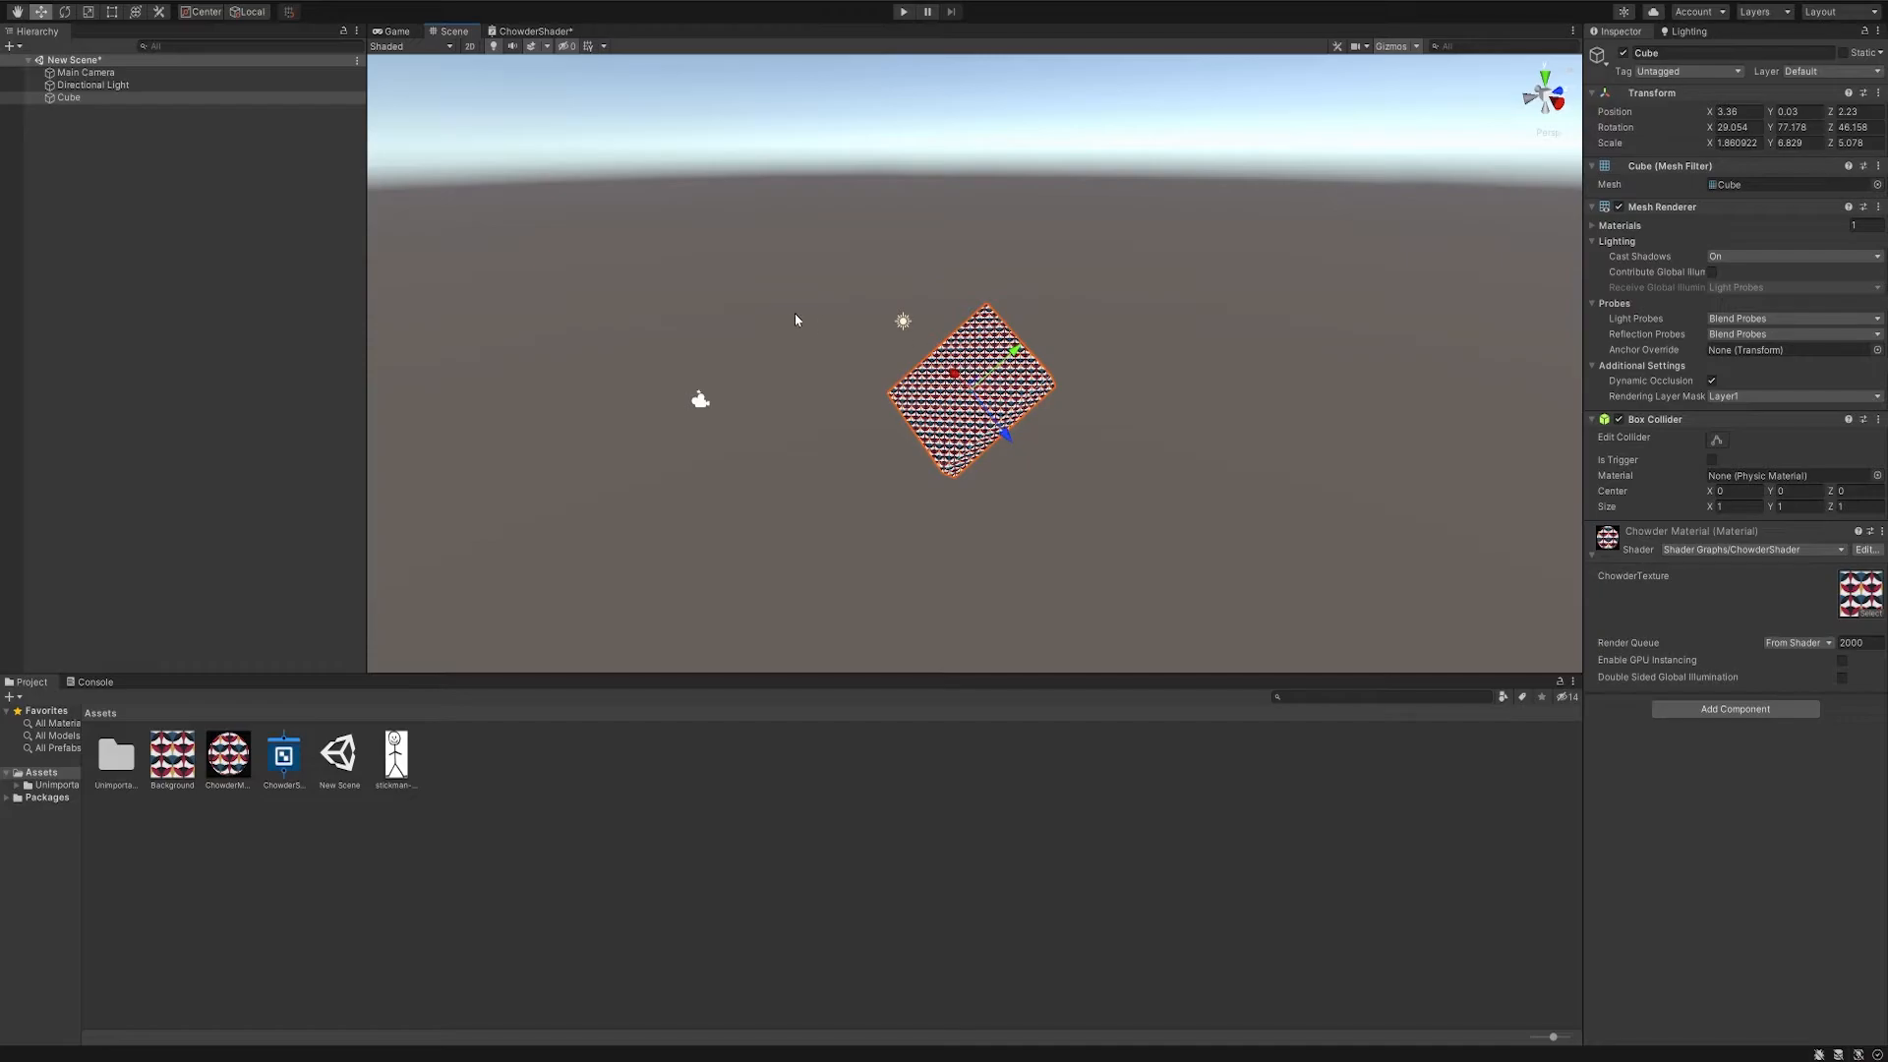
- Add a Texture 2D property named DefaultTexture to the ChowderShader graph
{"action": "left_click", "coordinate": [532, 31]}
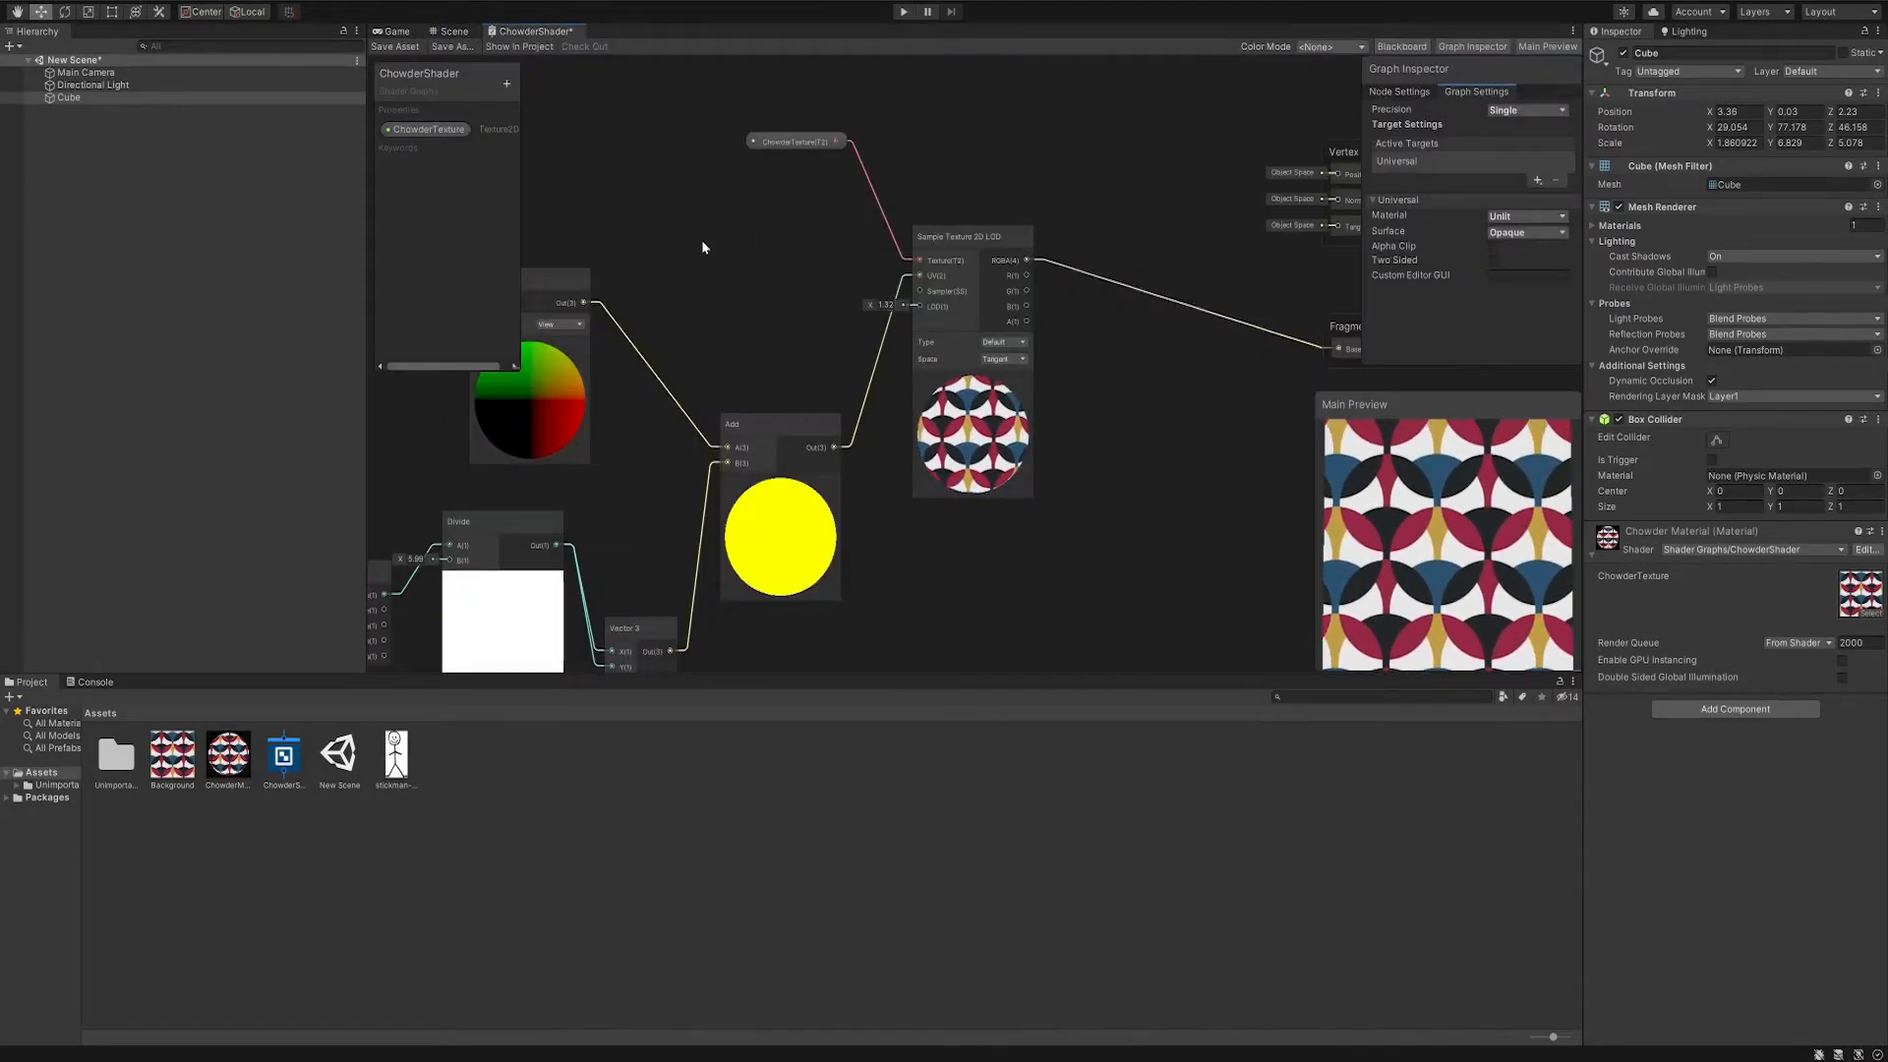
{"action": "left_click", "coordinate": [452, 749]}
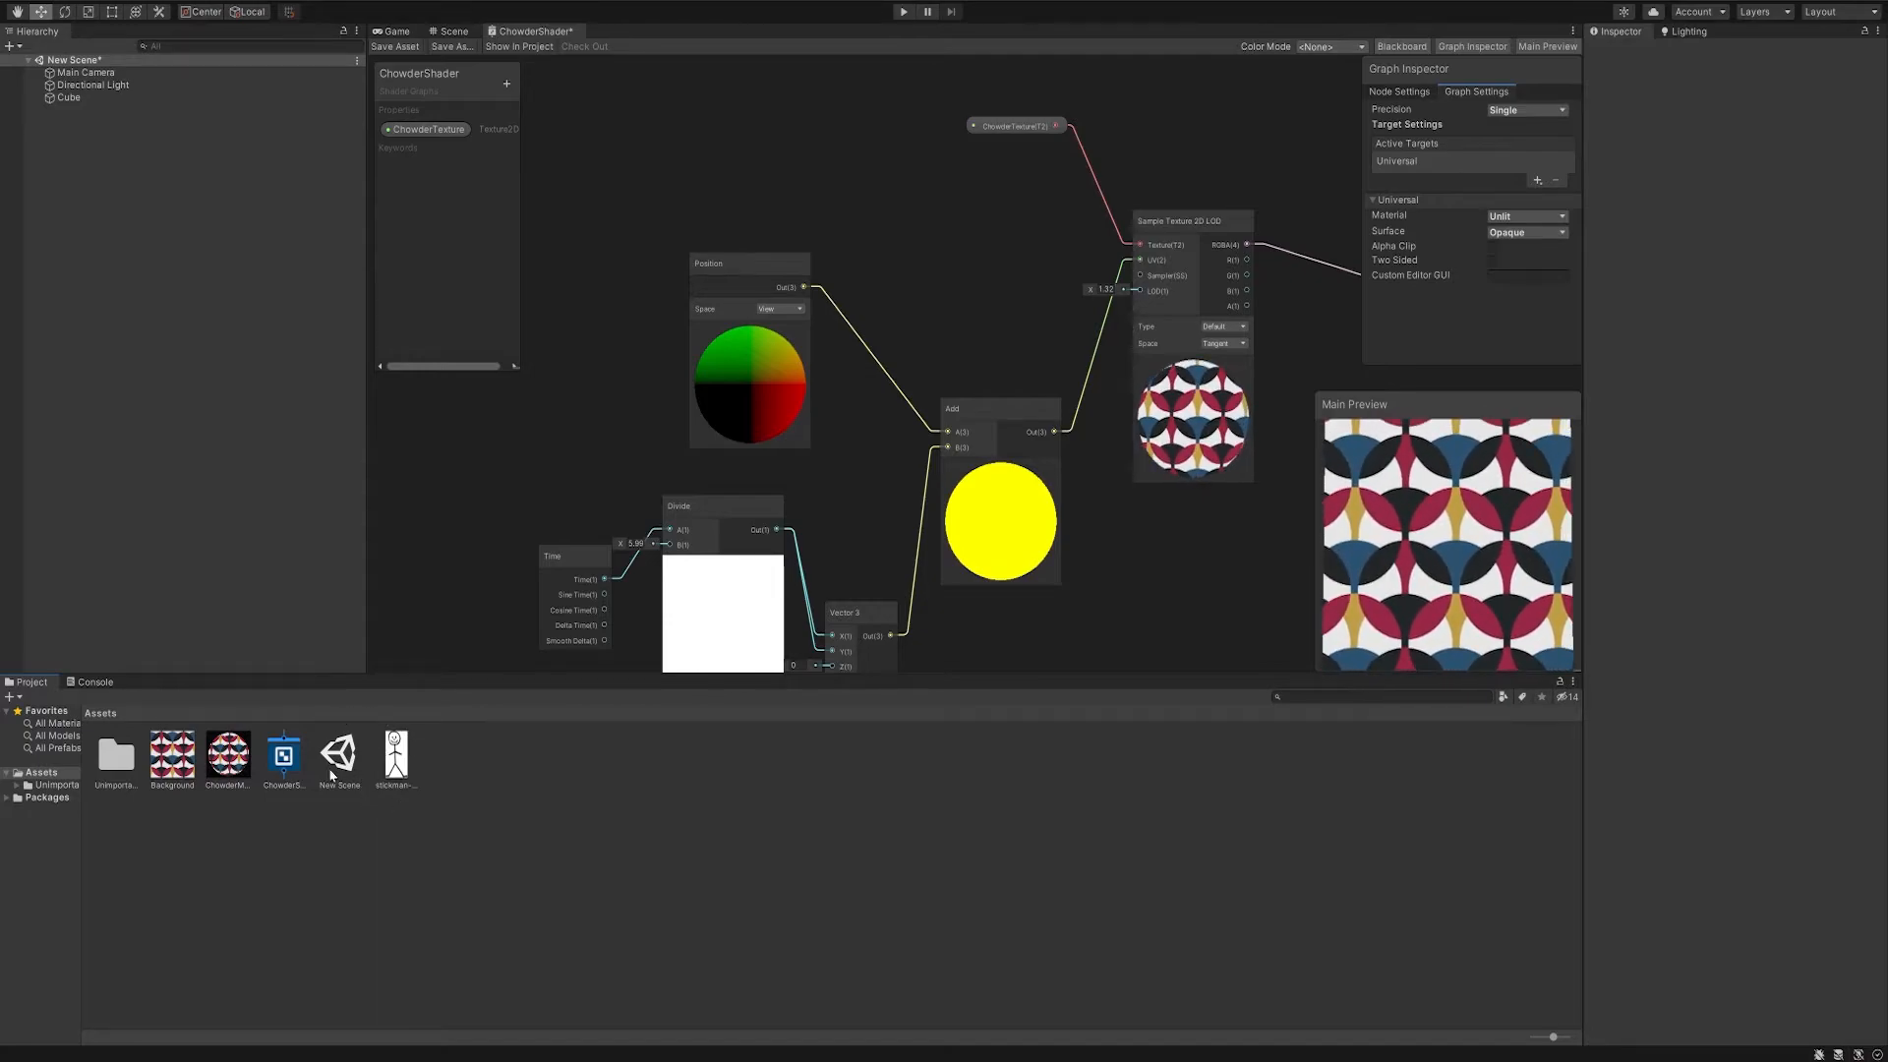
{"action": "middle_click_drag", "start_coordinate": [989, 232], "coordinate": [695, 438]}
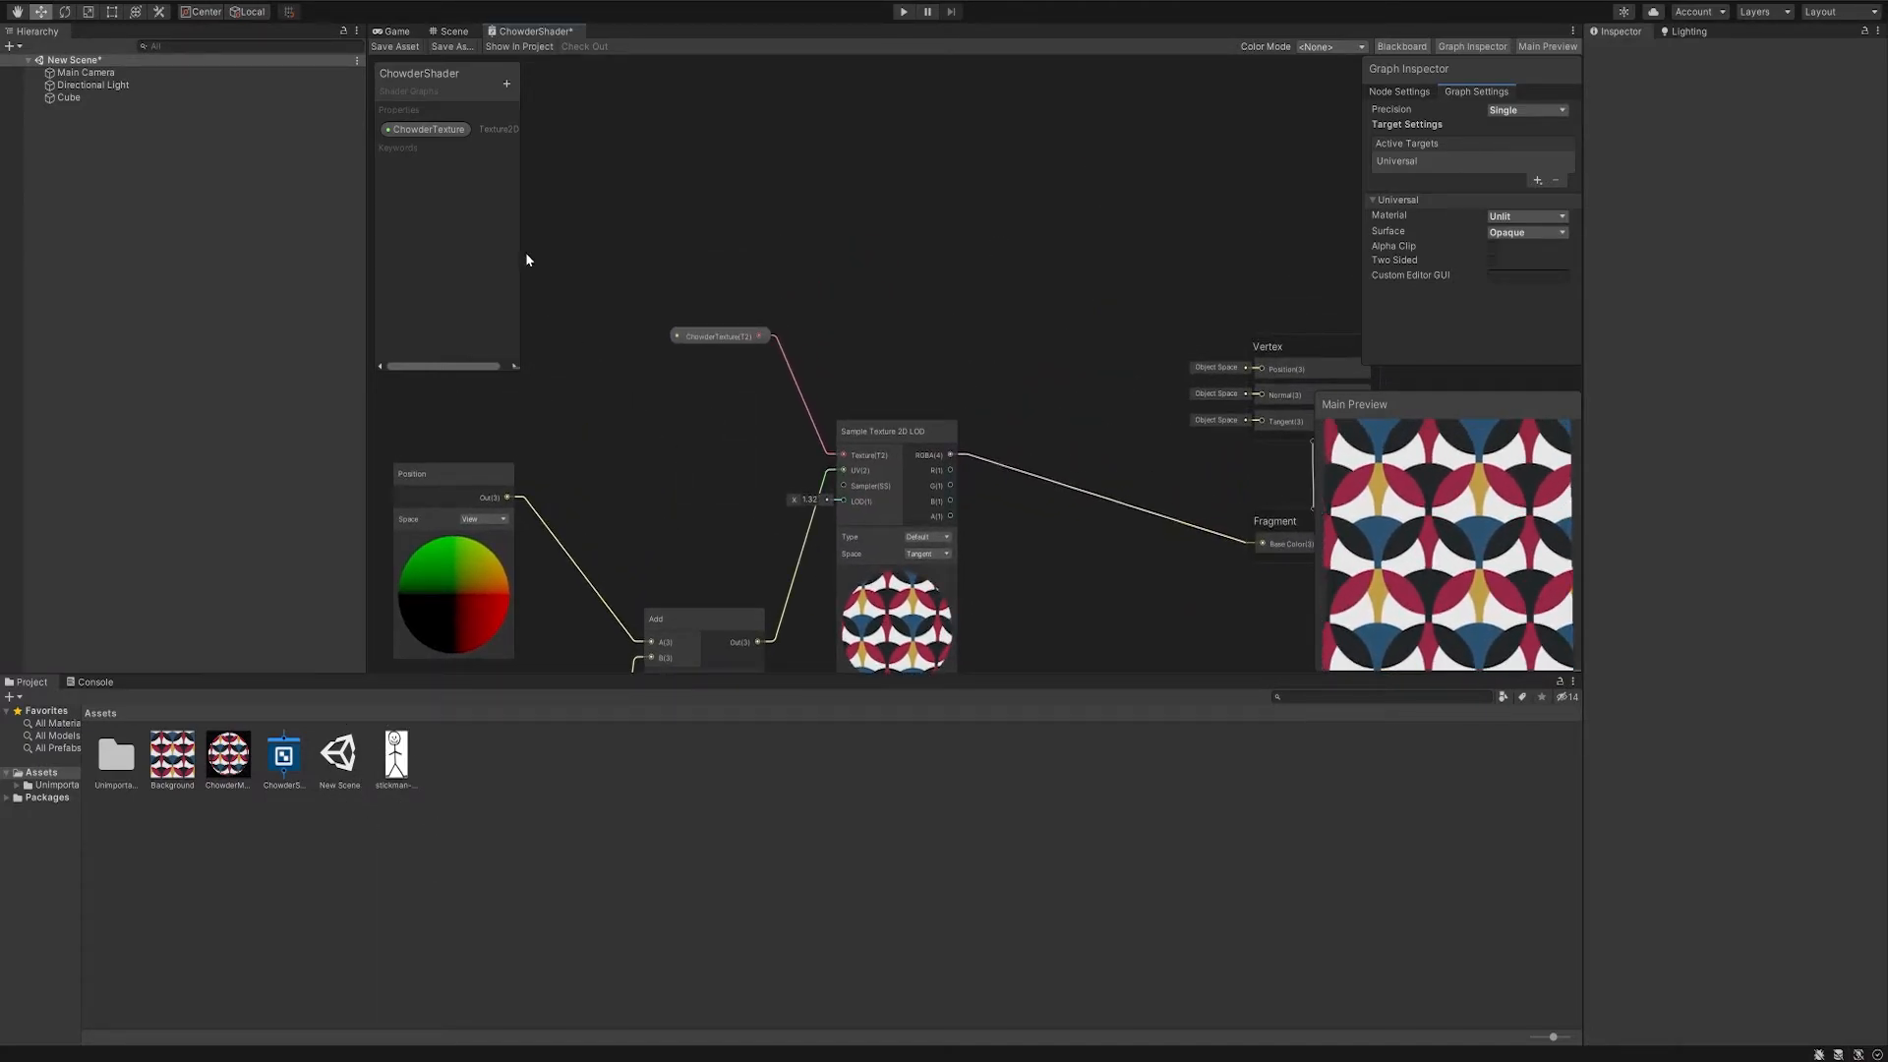
{"action": "left_click", "coordinate": [507, 85]}
{"action": "left_click", "coordinate": [600, 211]}
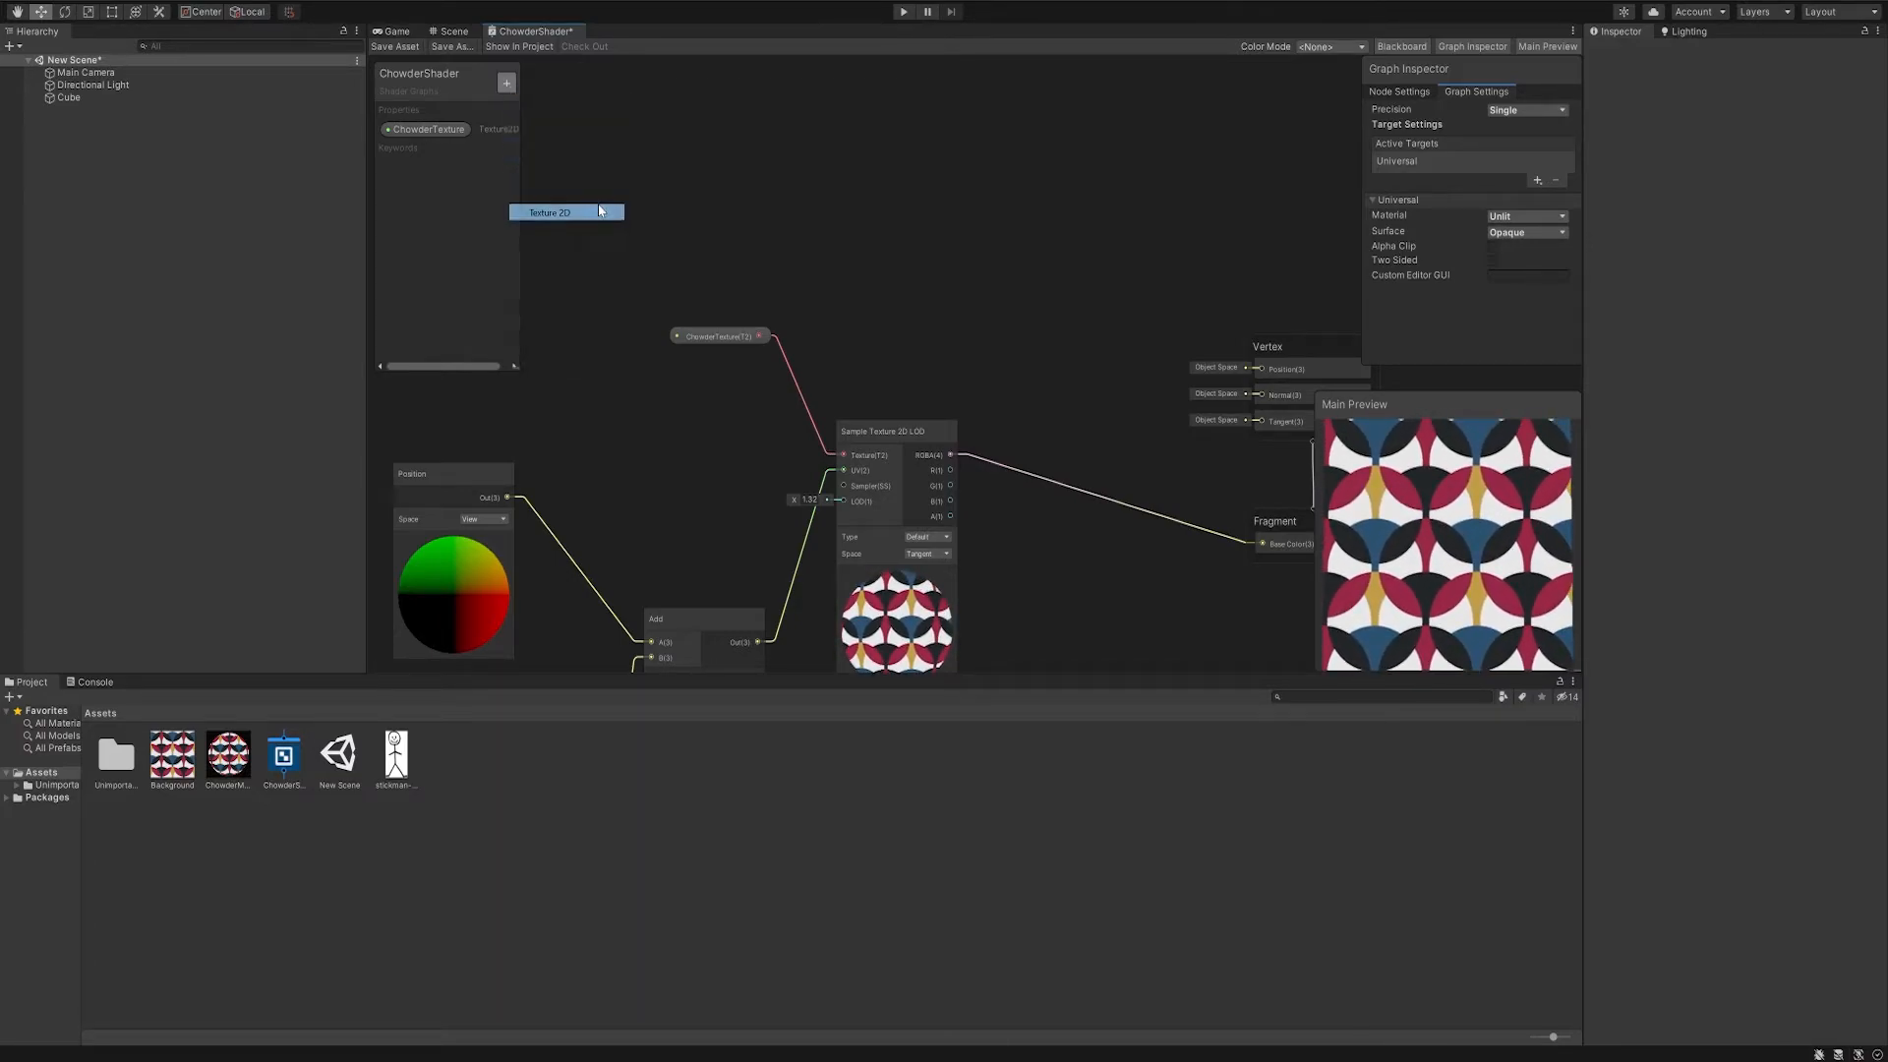
{"action": "type", "text": "Def"}
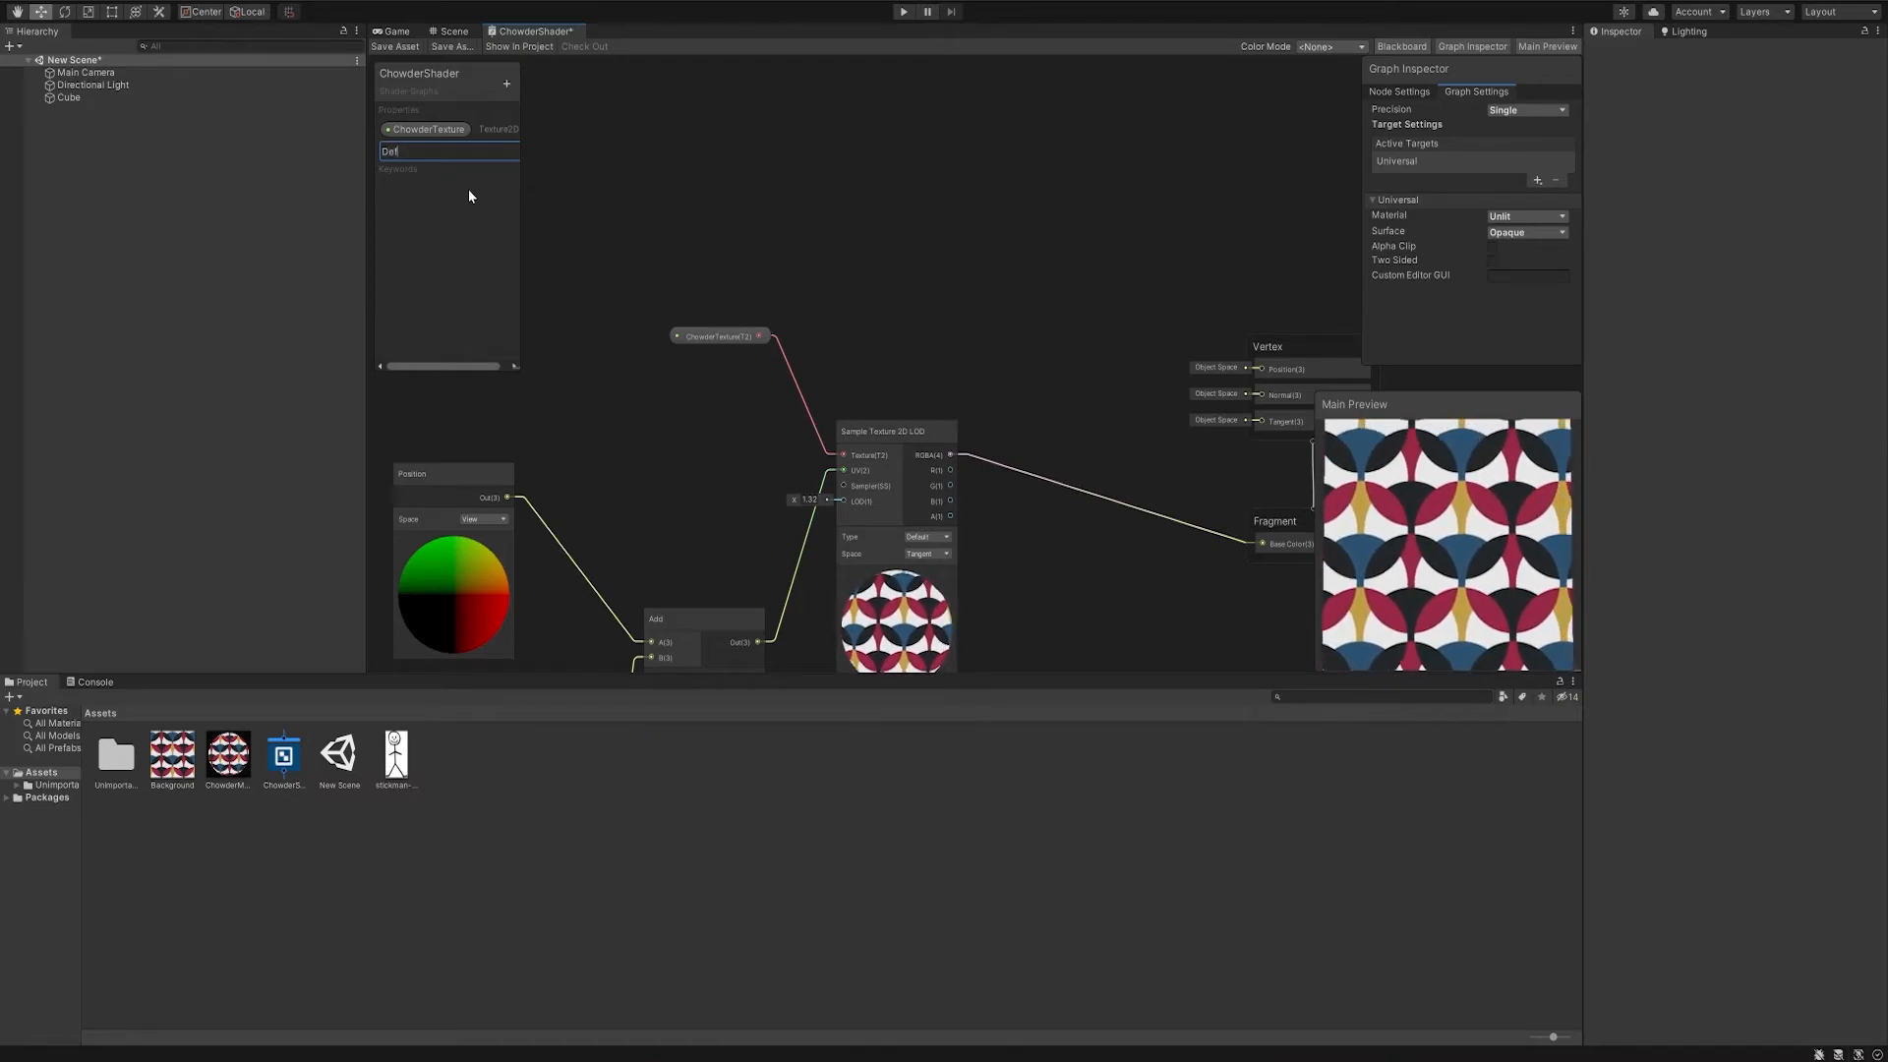
{"action": "type", "text": "aultTexture"}
{"action": "key", "text": "Return"}
- Assign the stickman image as the default texture of the DefaultTexture property
{"action": "left_click", "coordinate": [1403, 92]}
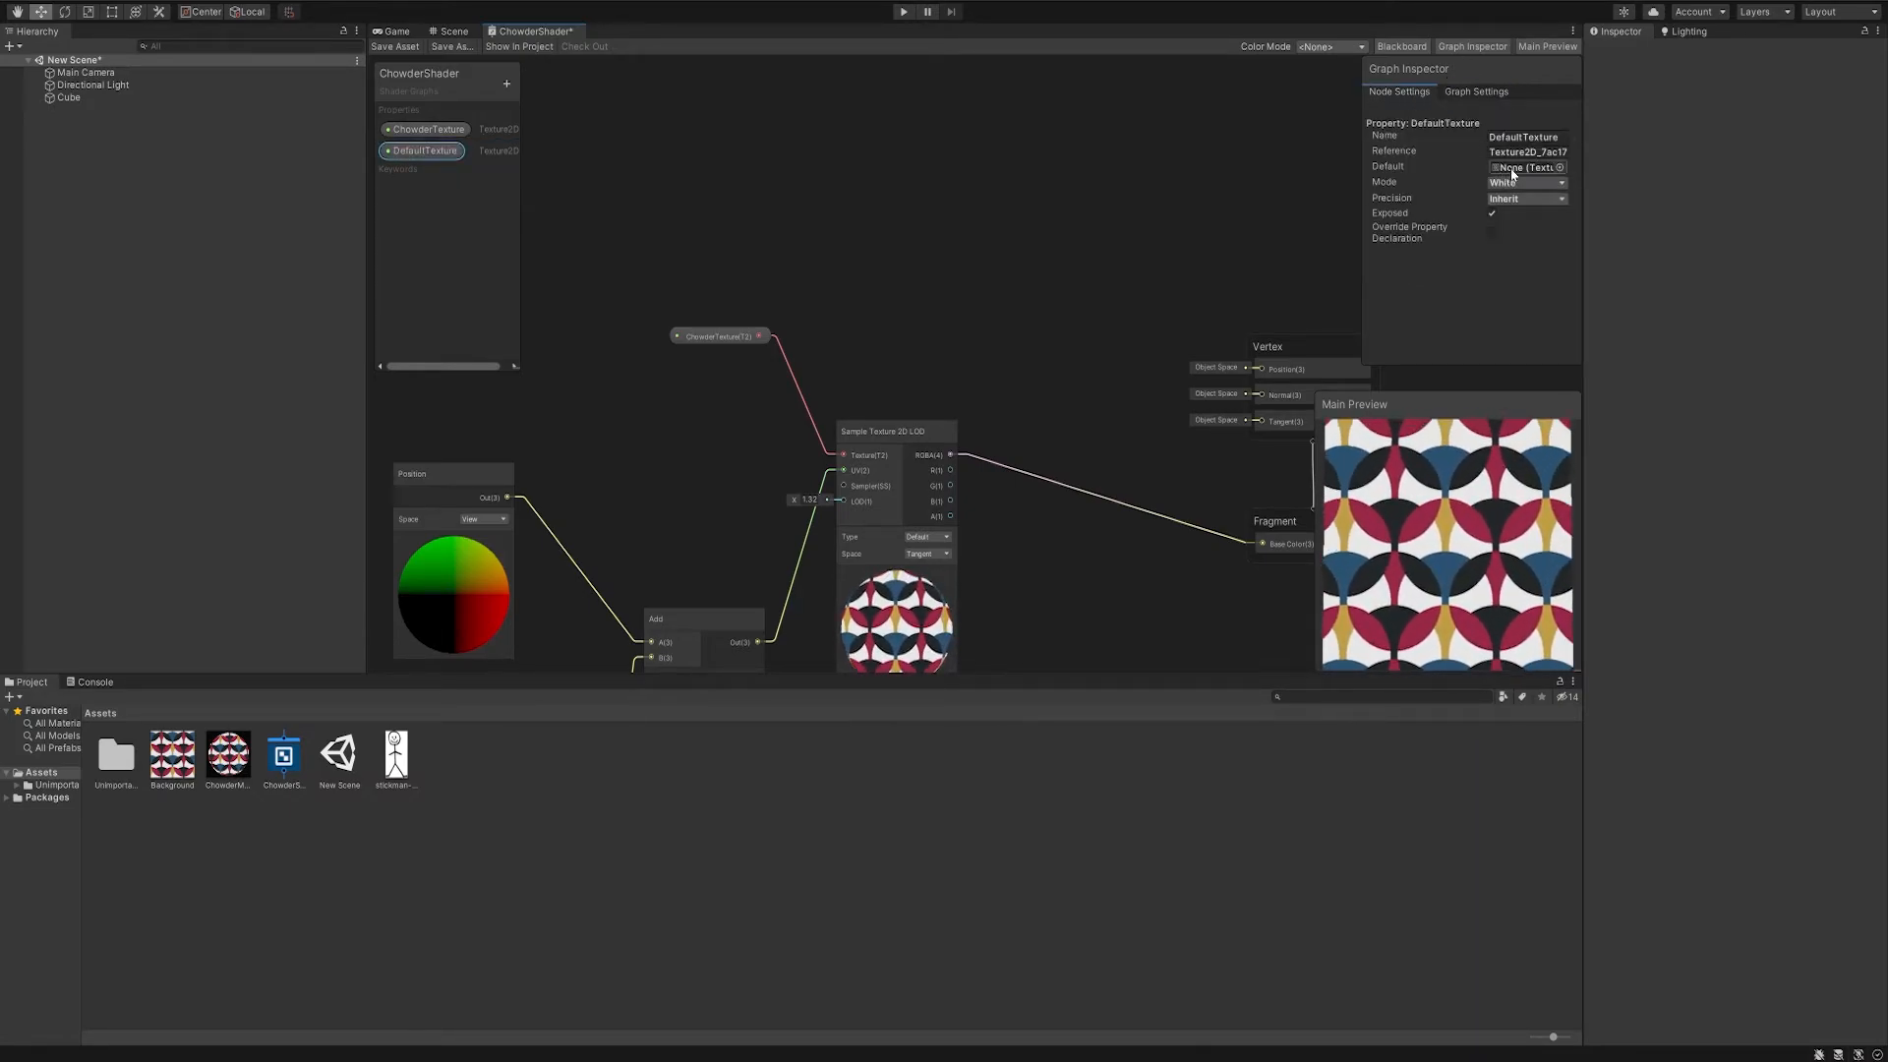
{"action": "left_click", "coordinate": [1558, 168]}
{"action": "scroll", "coordinate": [1614, 244], "scroll_direction": "down", "scroll_amount": 5}
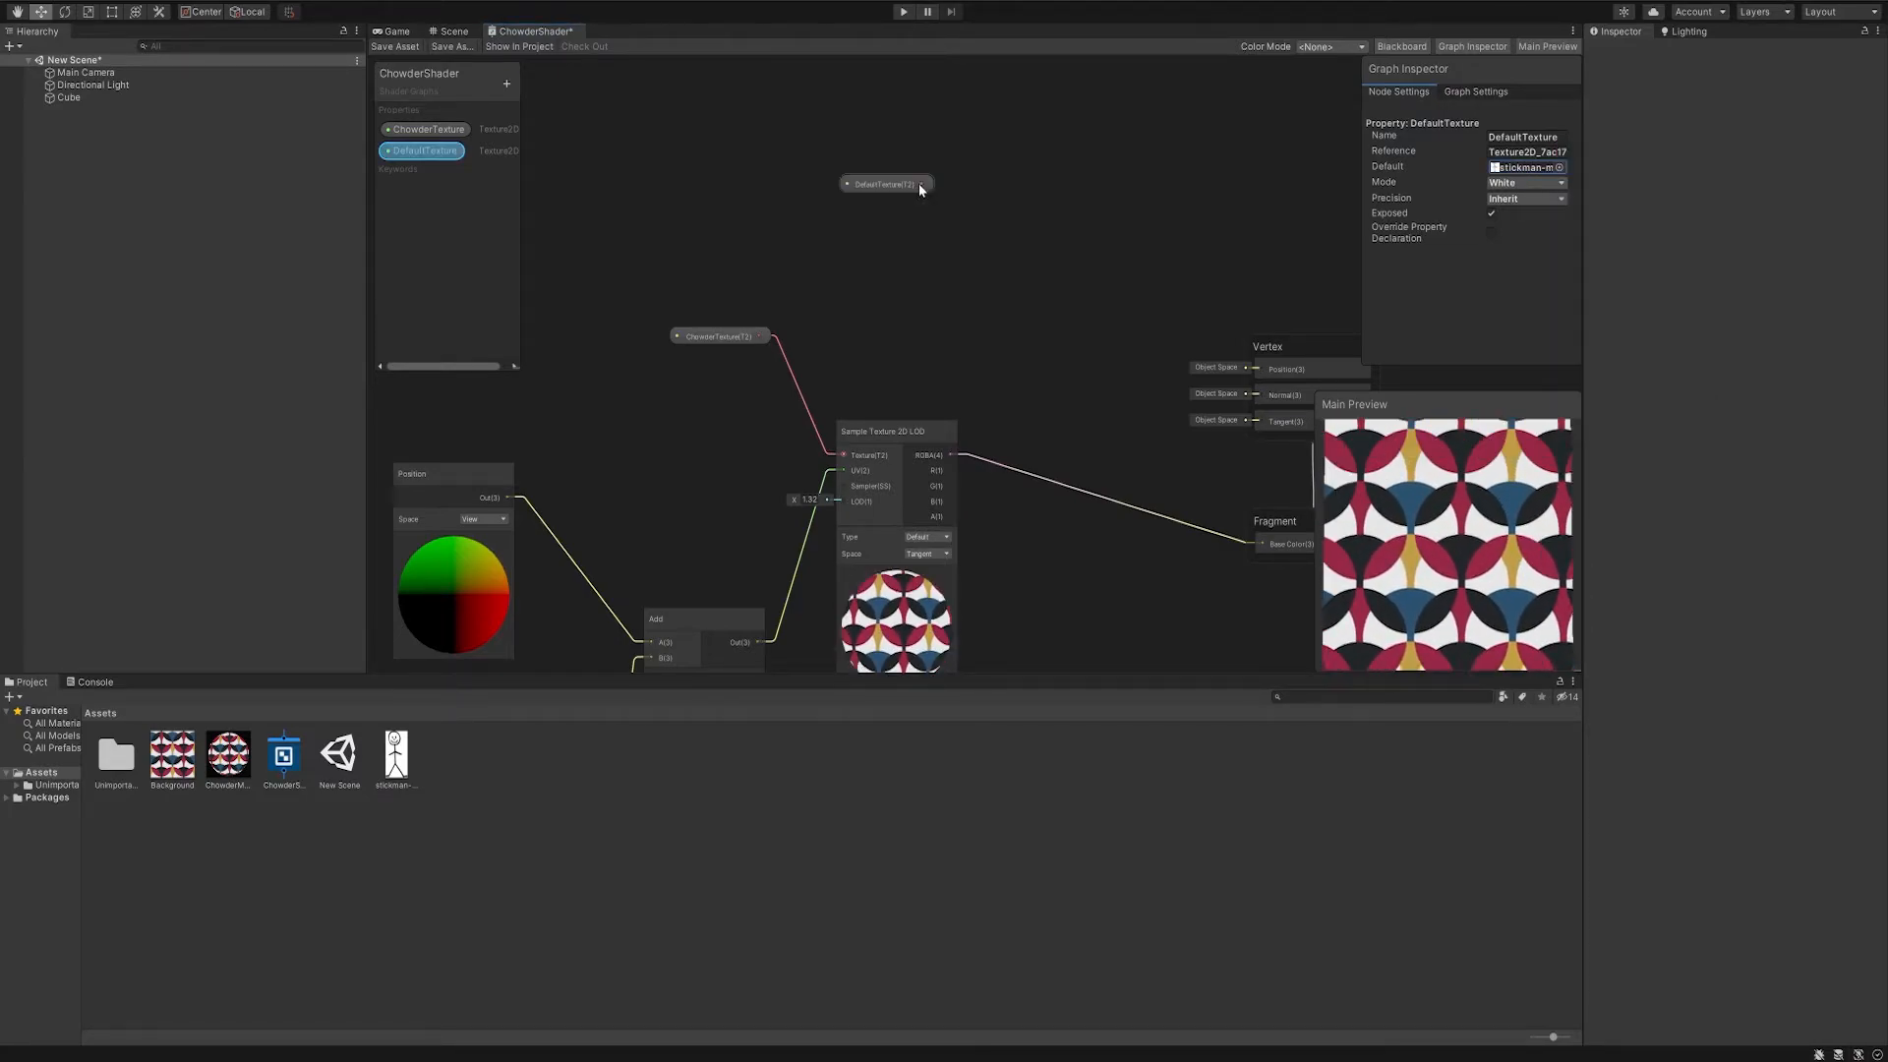
- Place DefaultTexture in the graph and connect it to a new Sample Texture 2D LOD node
{"action": "left_click_drag", "start_coordinate": [922, 183], "coordinate": [994, 205]}
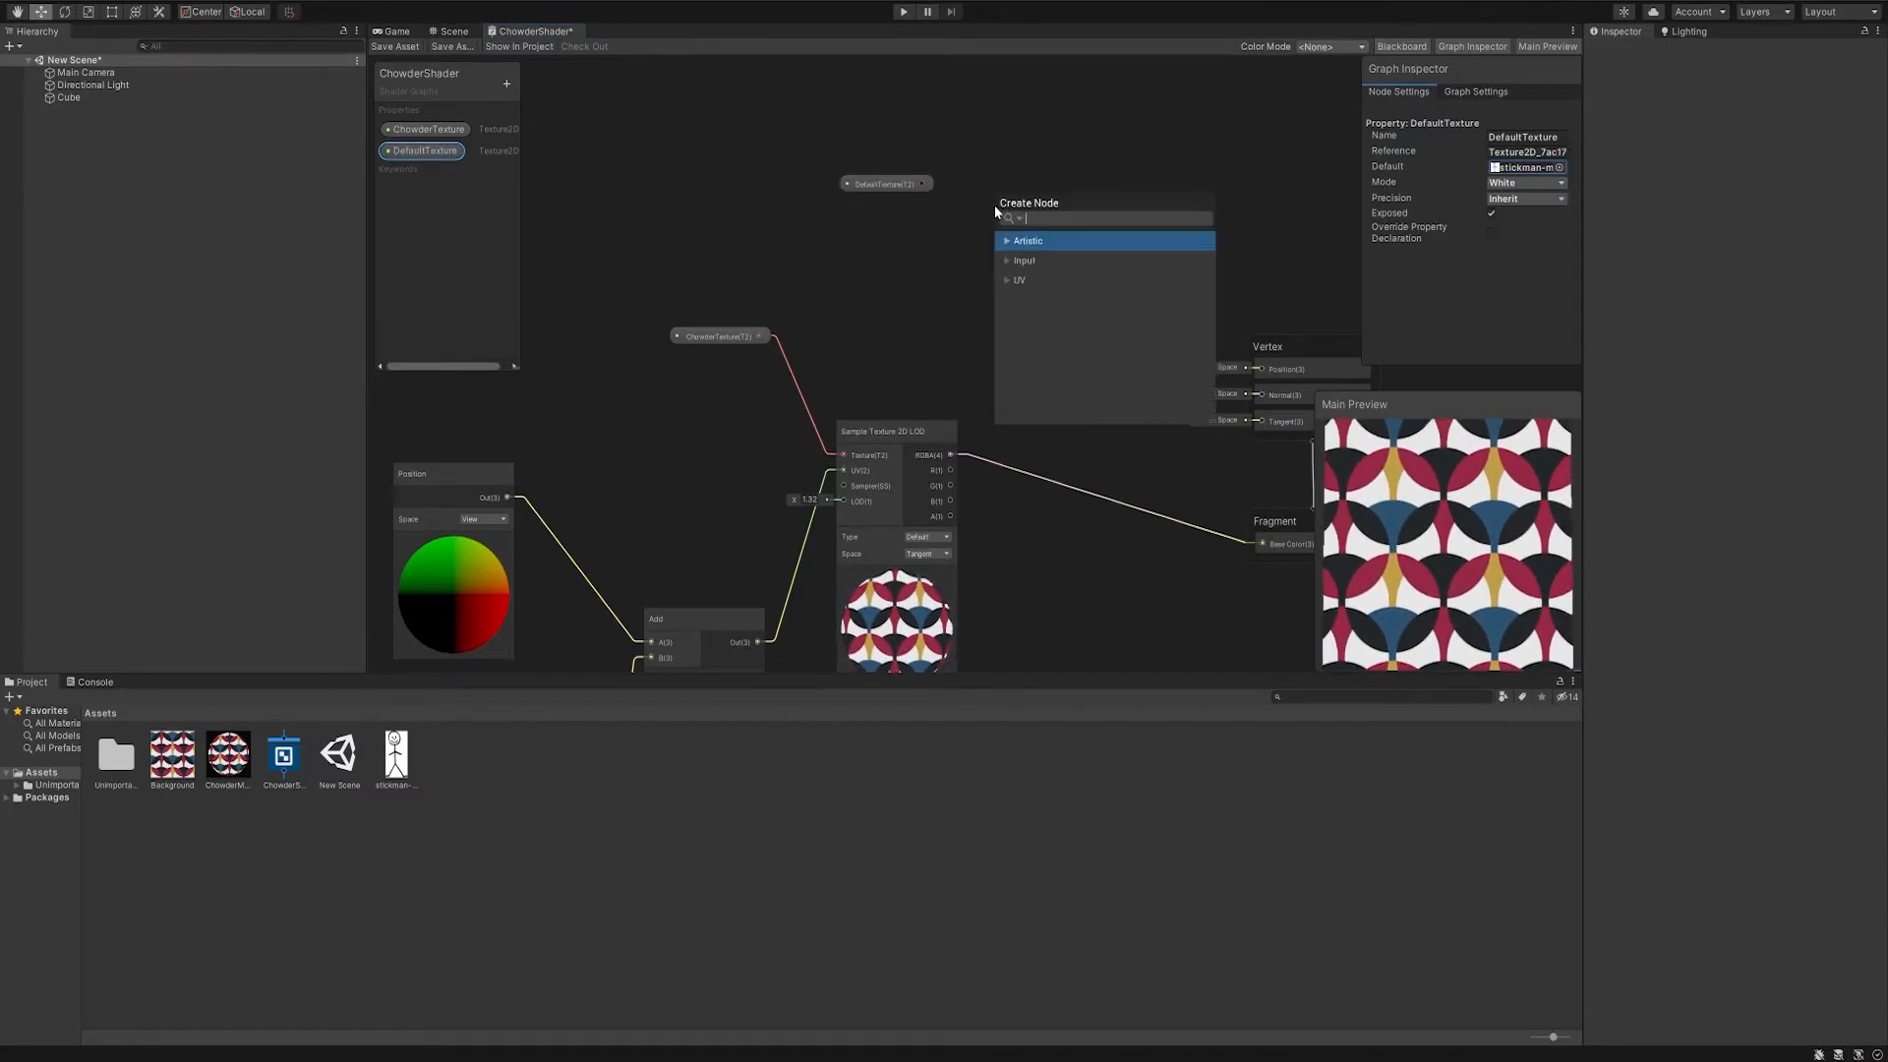
{"action": "left_click", "coordinate": [1024, 261]}
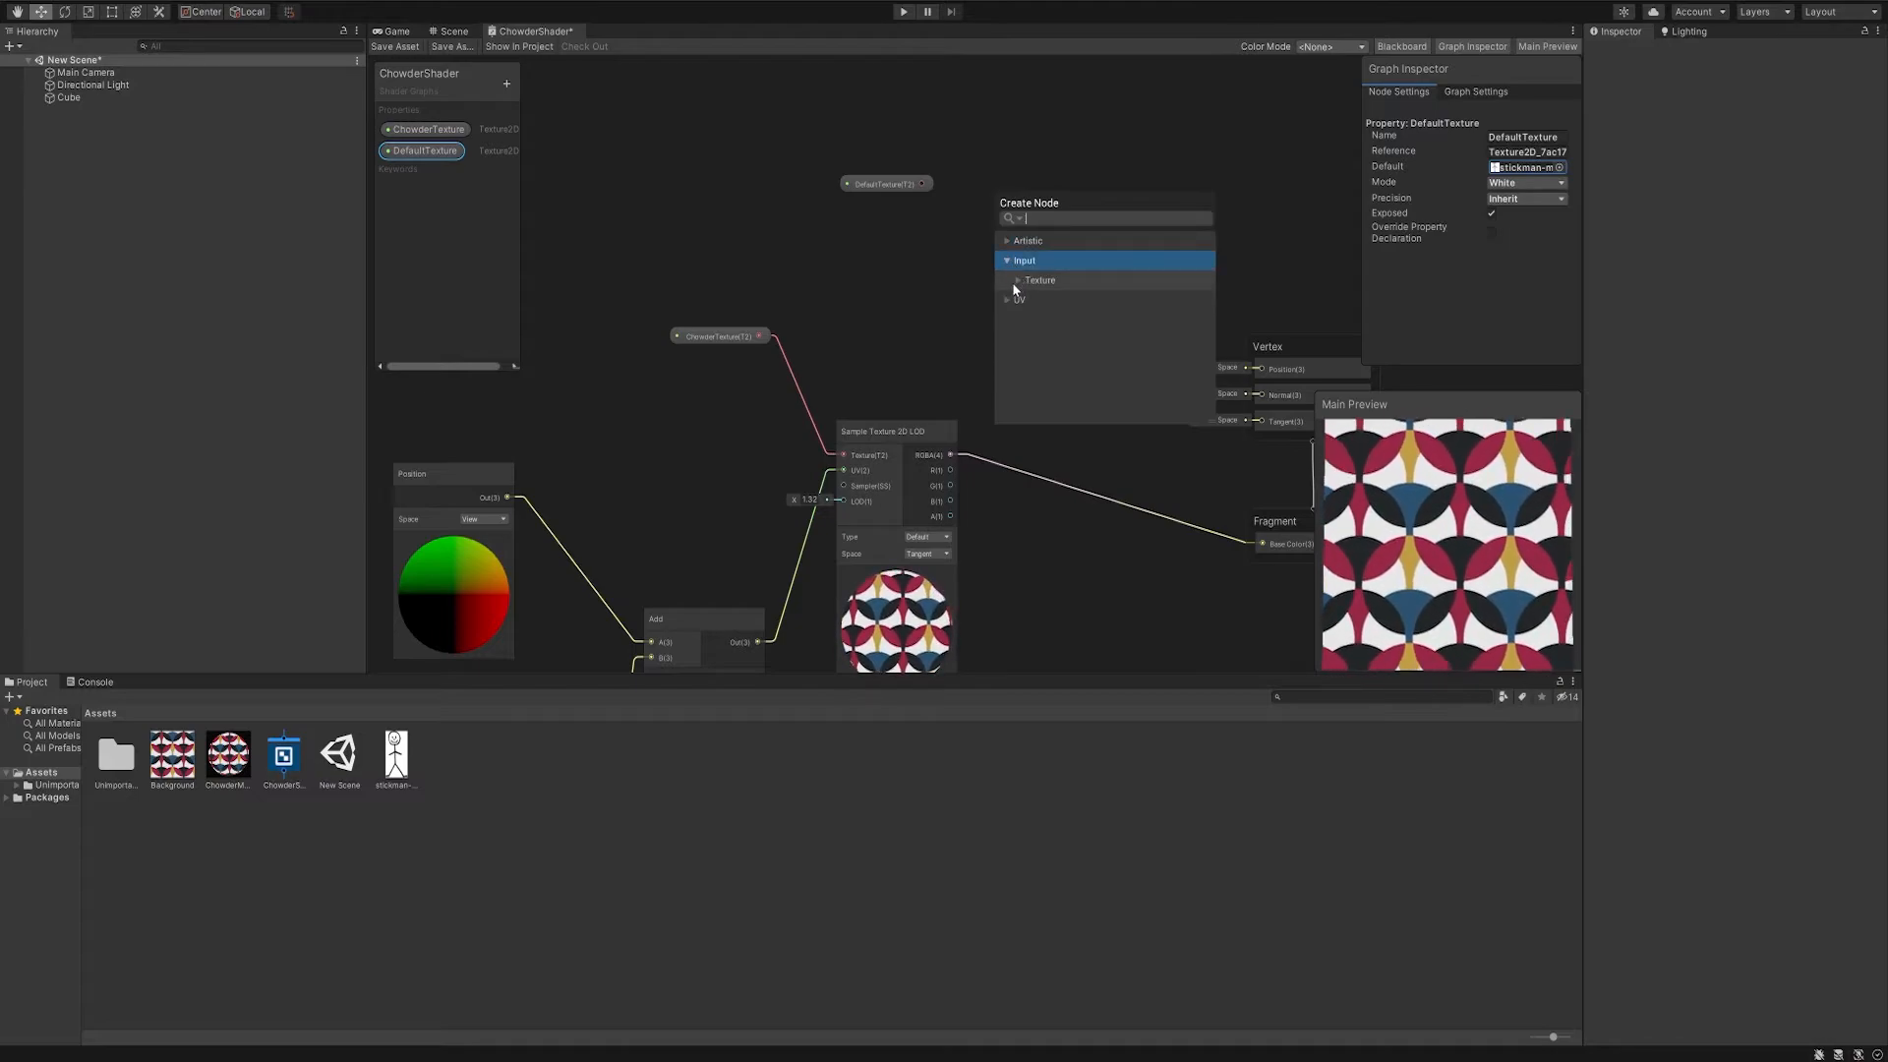
{"action": "left_click", "coordinate": [1019, 283]}
{"action": "left_click", "coordinate": [1041, 317]}
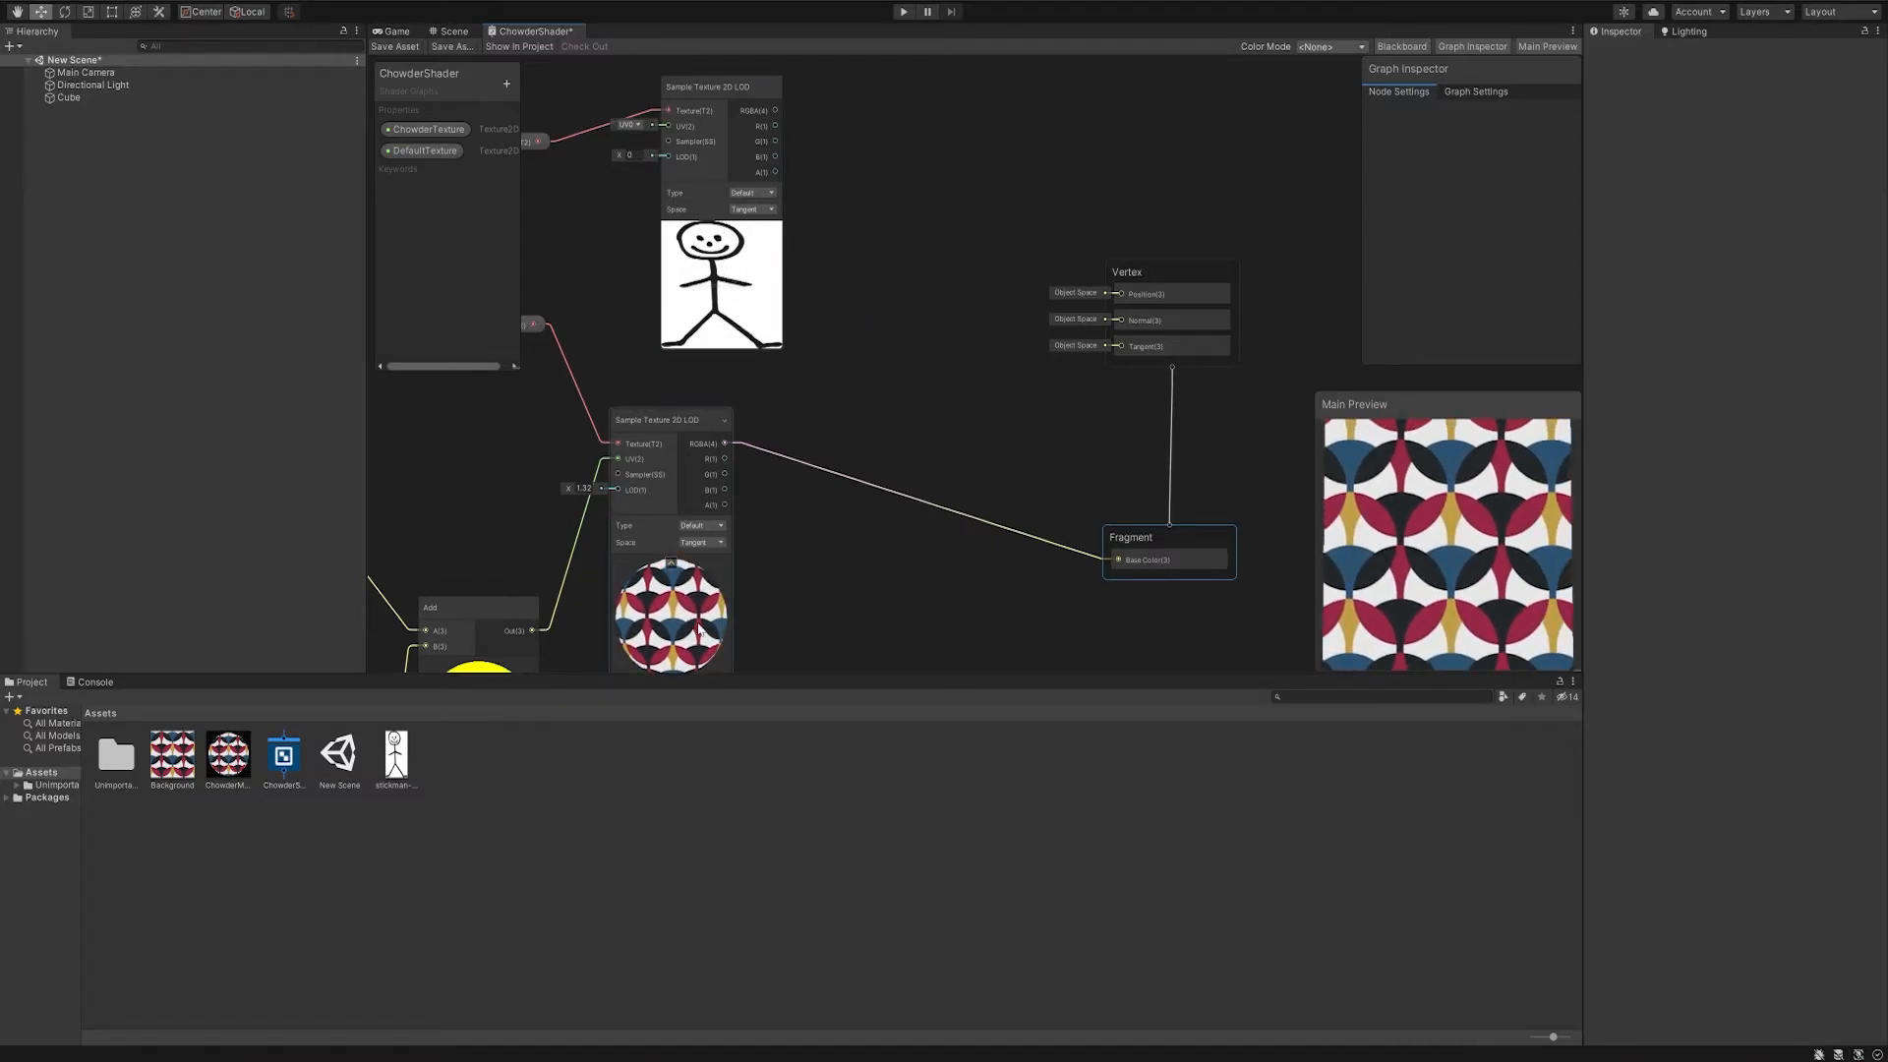
- Add a Replace Color node between the stickman texture sampler and the Vertex block
{"action": "left_click", "coordinate": [899, 236]}
{"action": "key", "text": "space"}
{"action": "type", "text": "replace"}
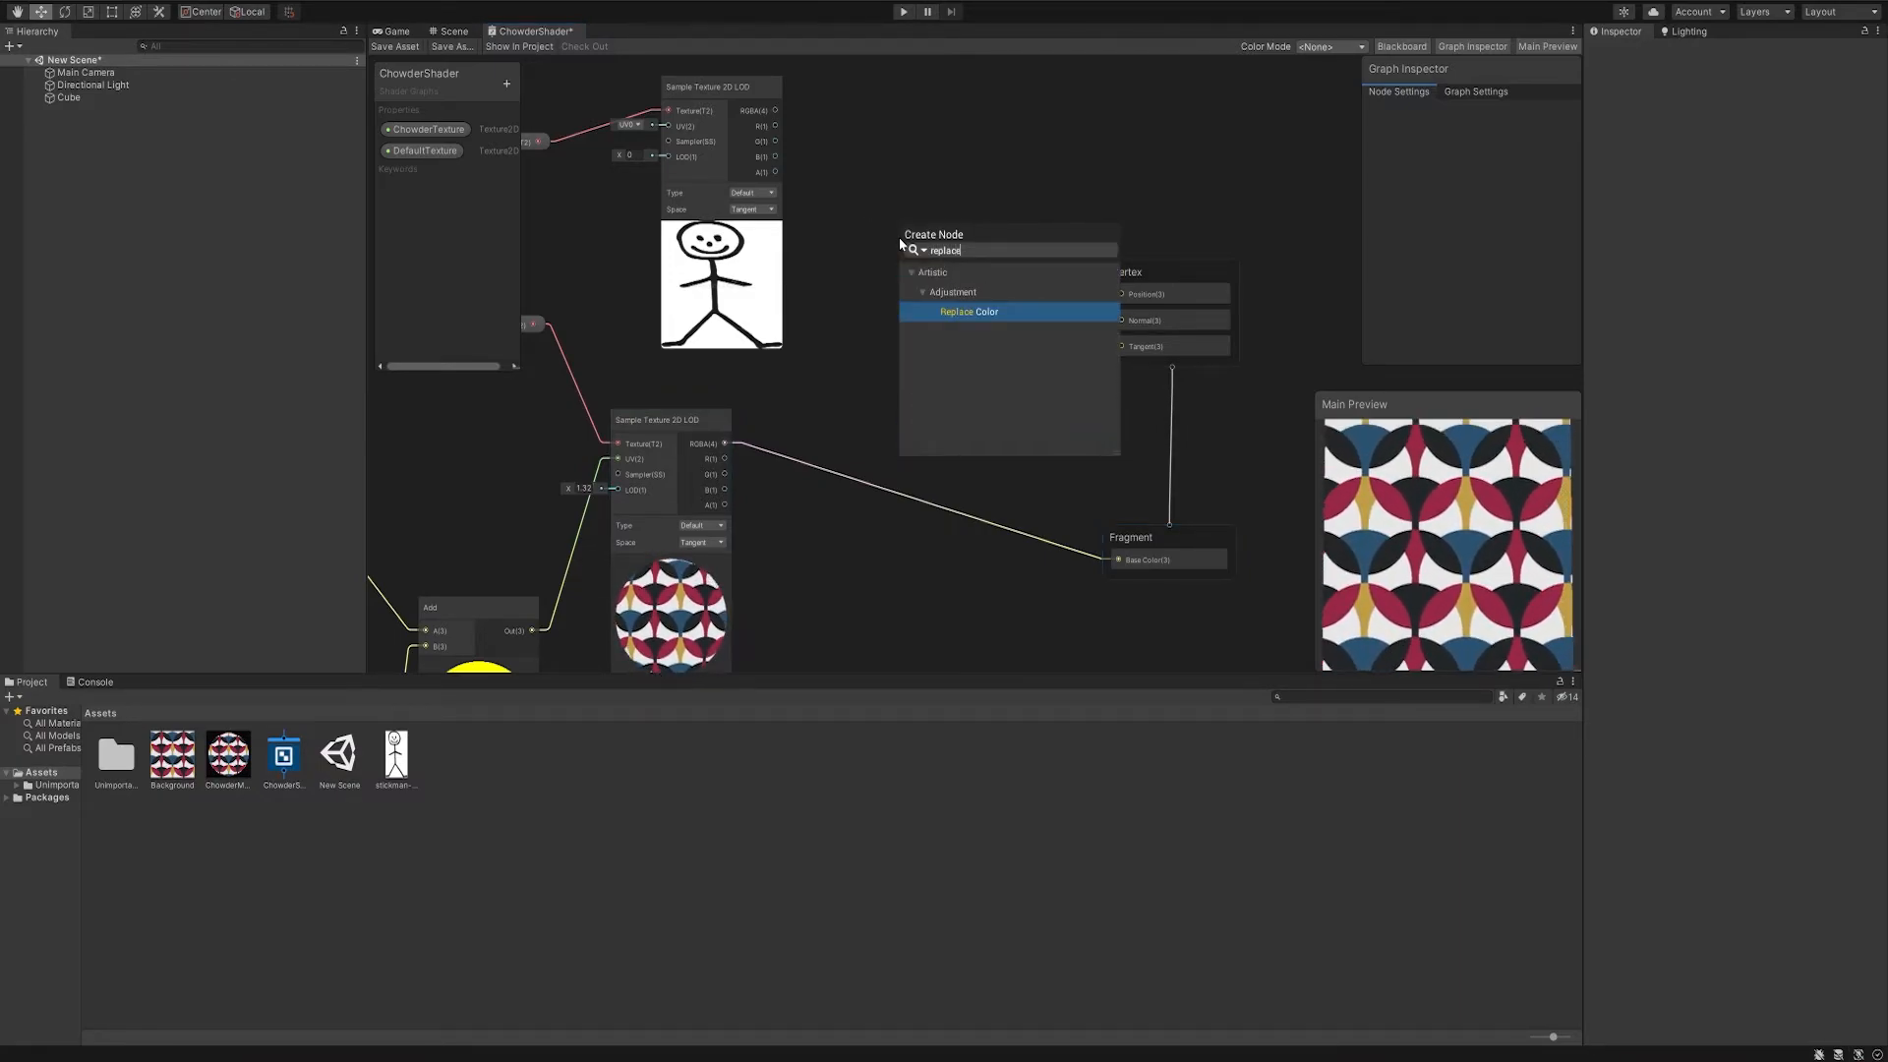
{"action": "double_click", "coordinate": [997, 312]}
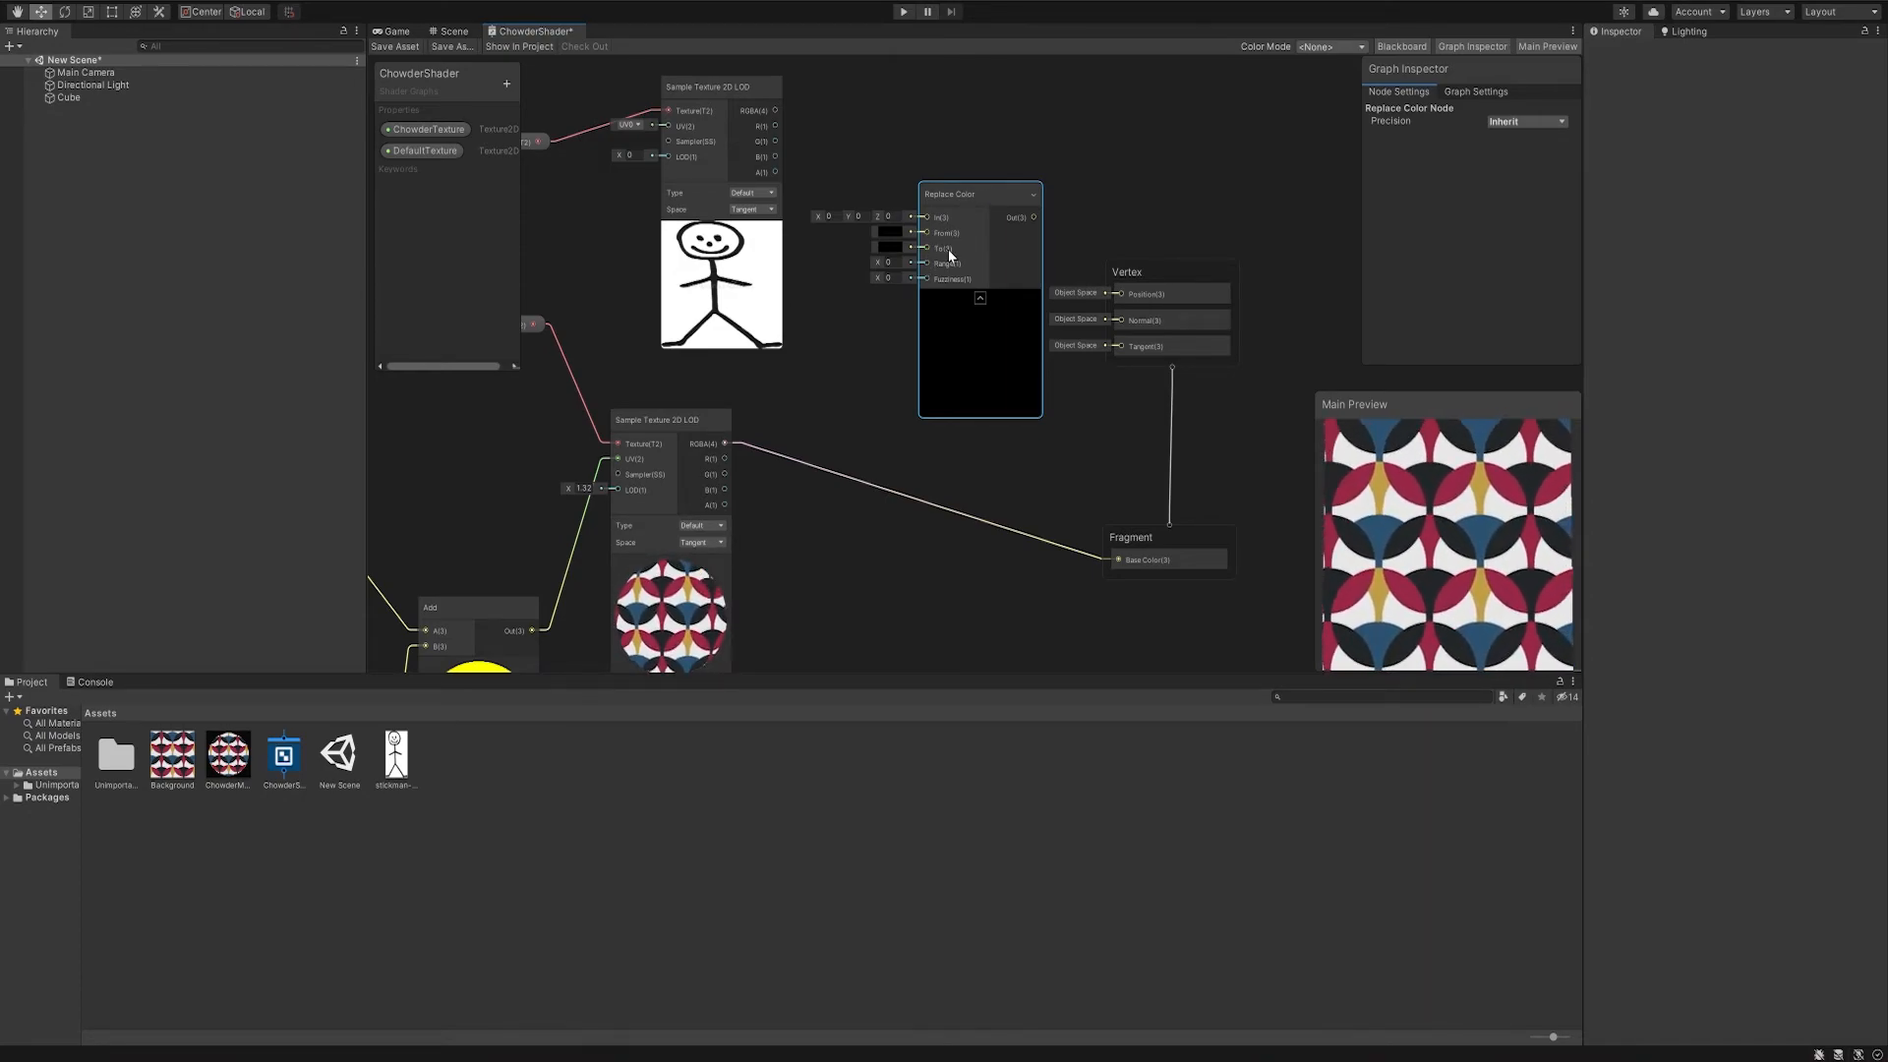
- Connect the stickman sampler's RGBA output to Replace Color's In input and the pattern sampler's RGBA output to its To input
{"action": "left_click_drag", "start_coordinate": [776, 110], "coordinate": [920, 302]}
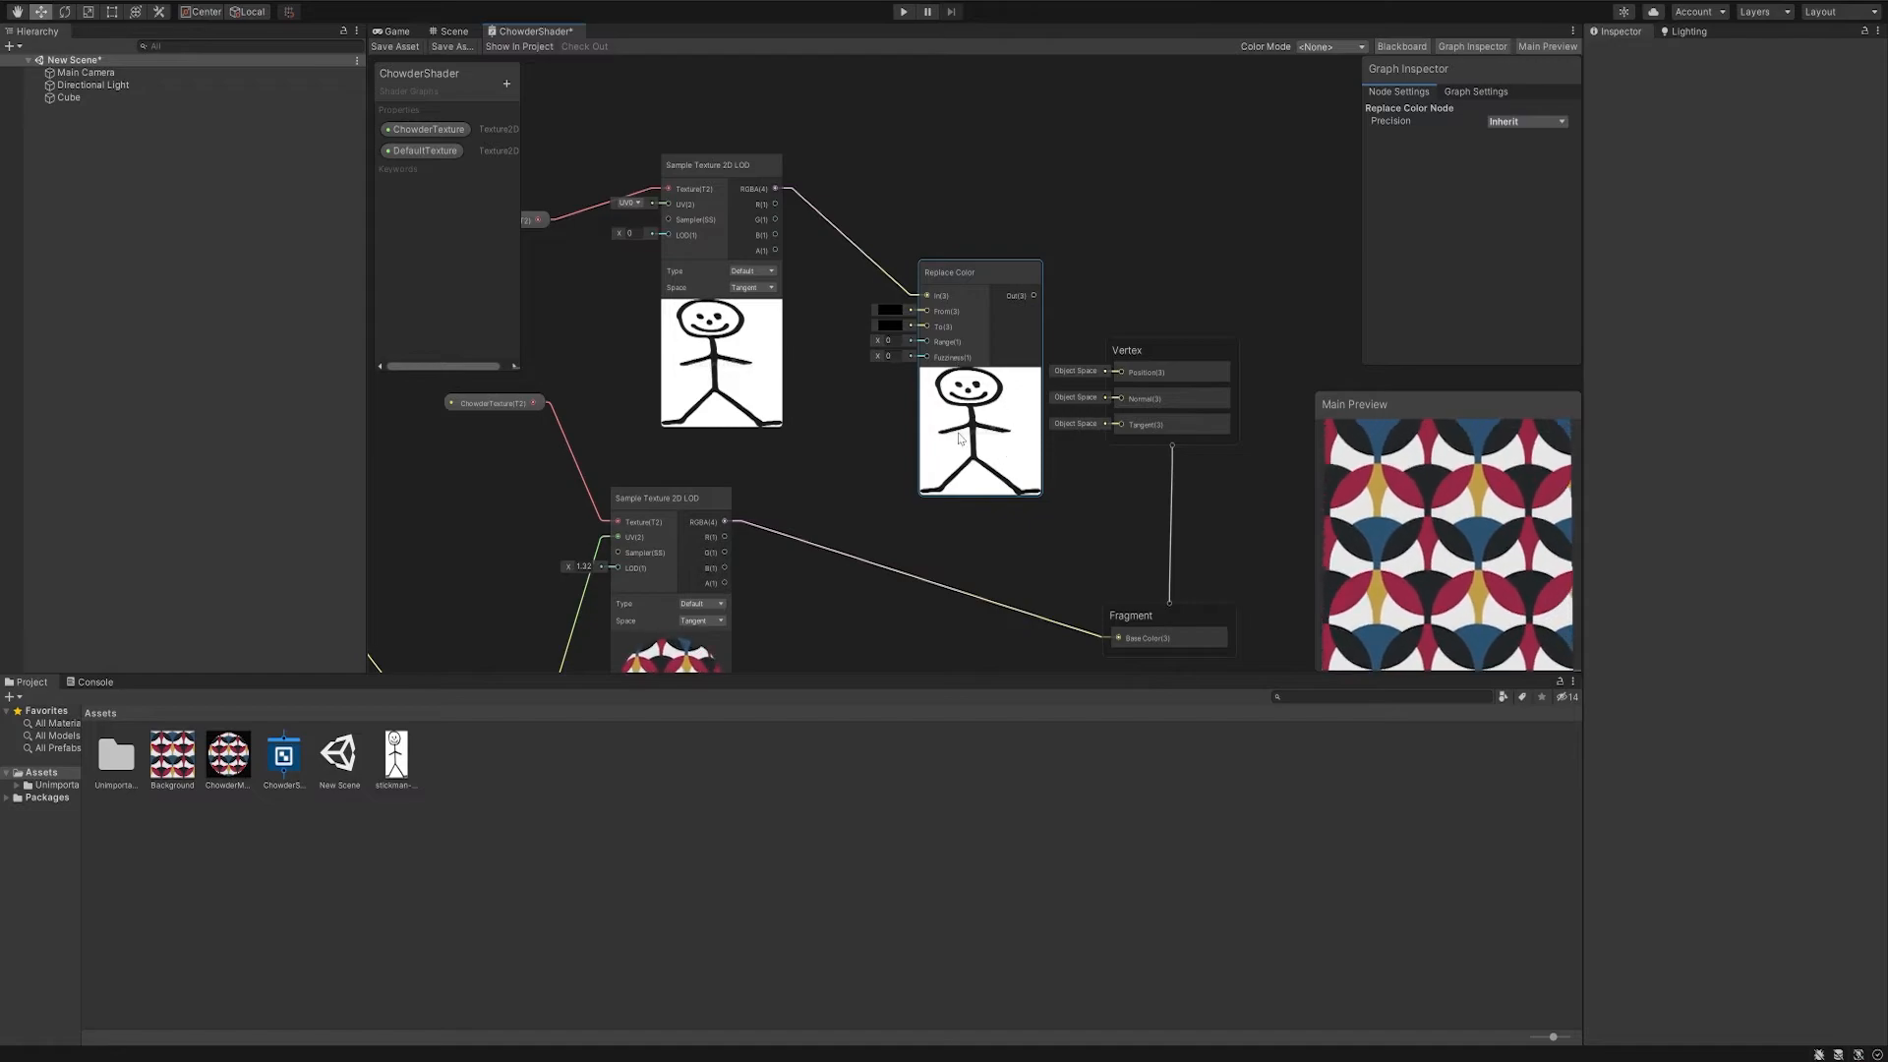
{"action": "left_click", "coordinate": [854, 492]}
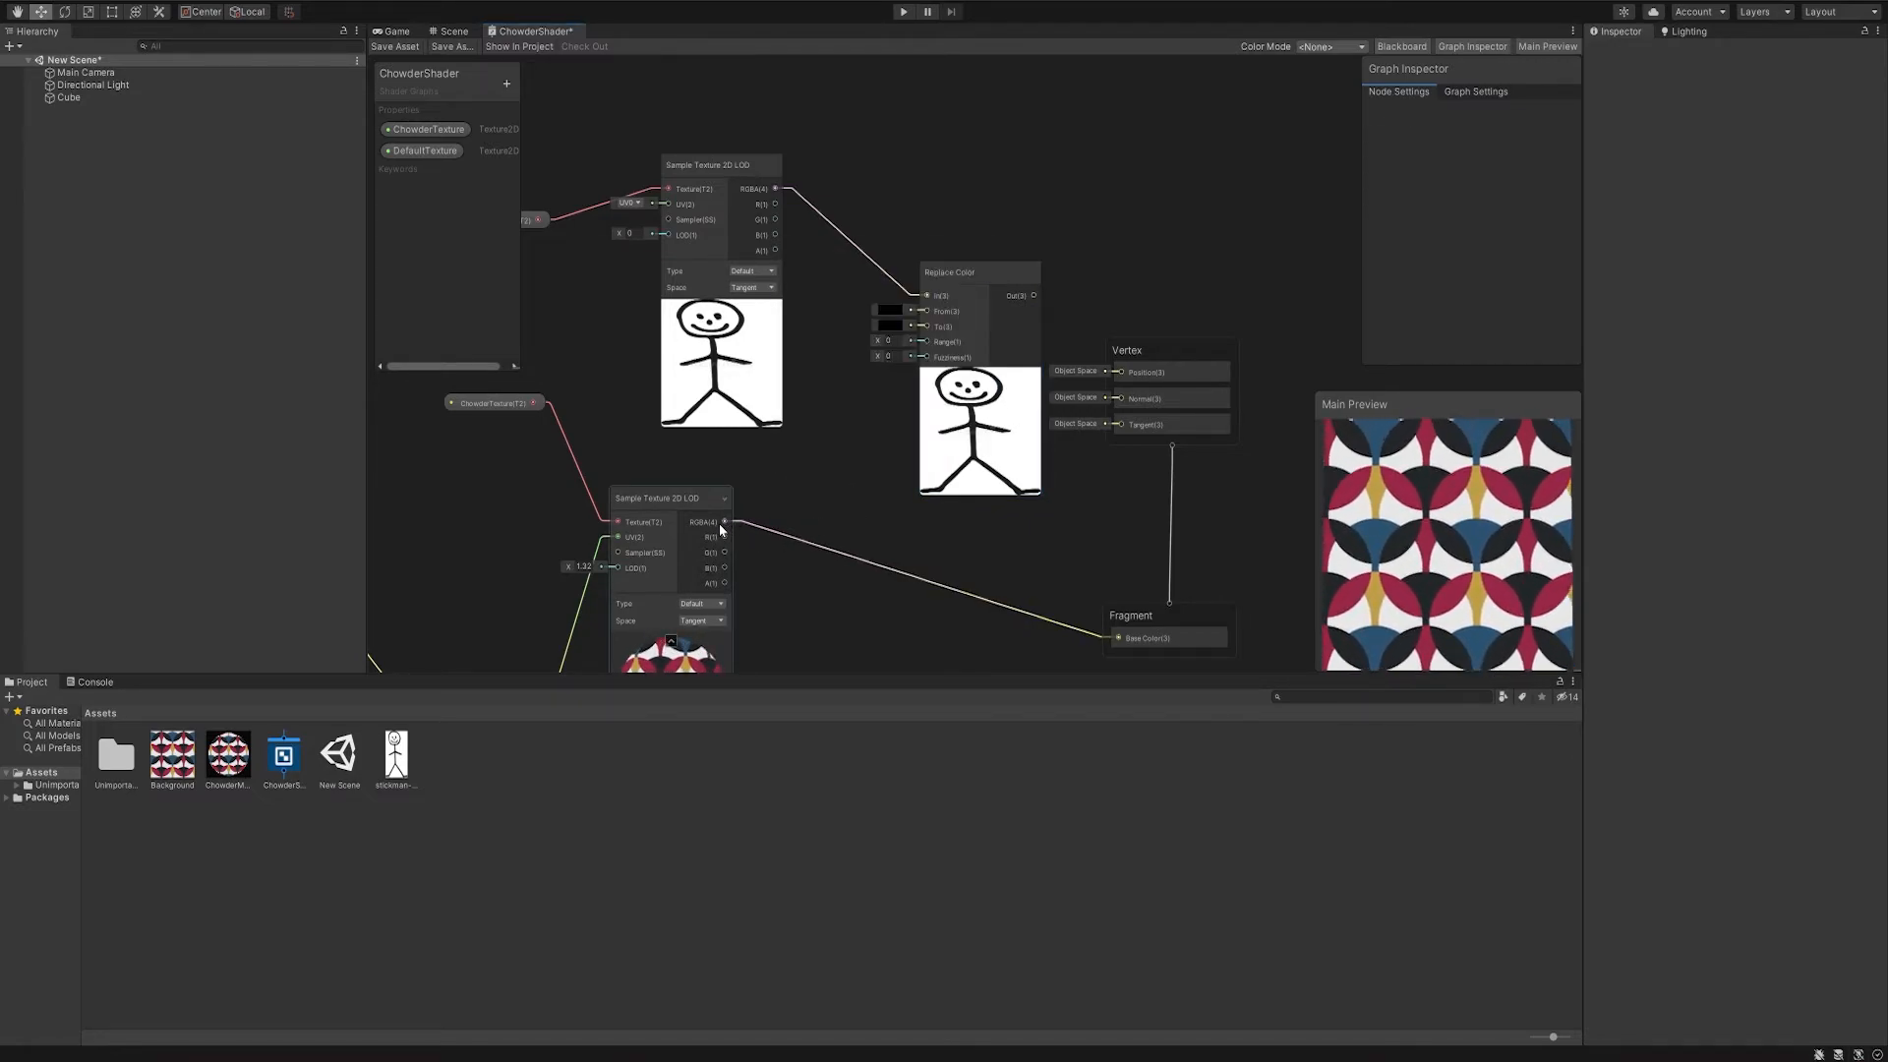
{"action": "left_click_drag", "start_coordinate": [723, 523], "coordinate": [797, 470]}
{"action": "left_click_drag", "start_coordinate": [912, 330], "coordinate": [944, 352]}
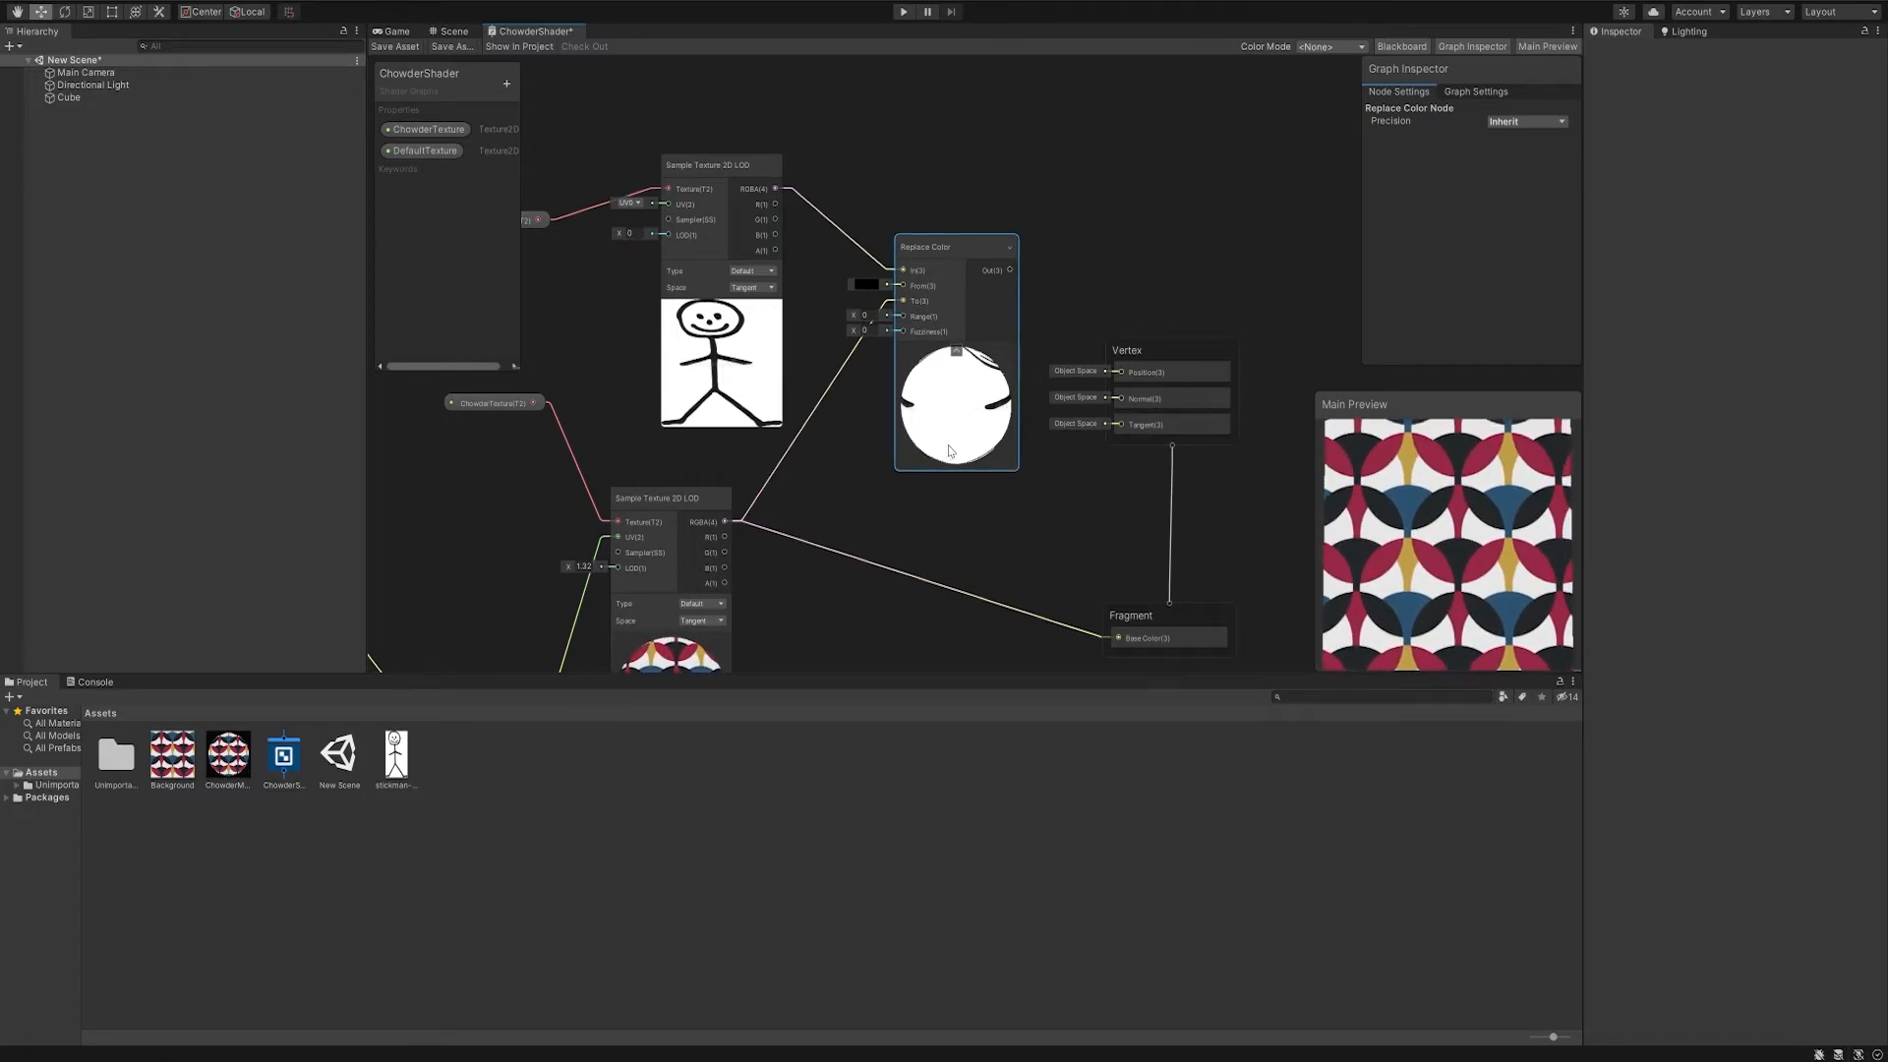
- Connect the Replace Color node's output to the Fragment block's Base Color
{"action": "middle_click_drag", "start_coordinate": [1013, 428], "coordinate": [904, 260]}
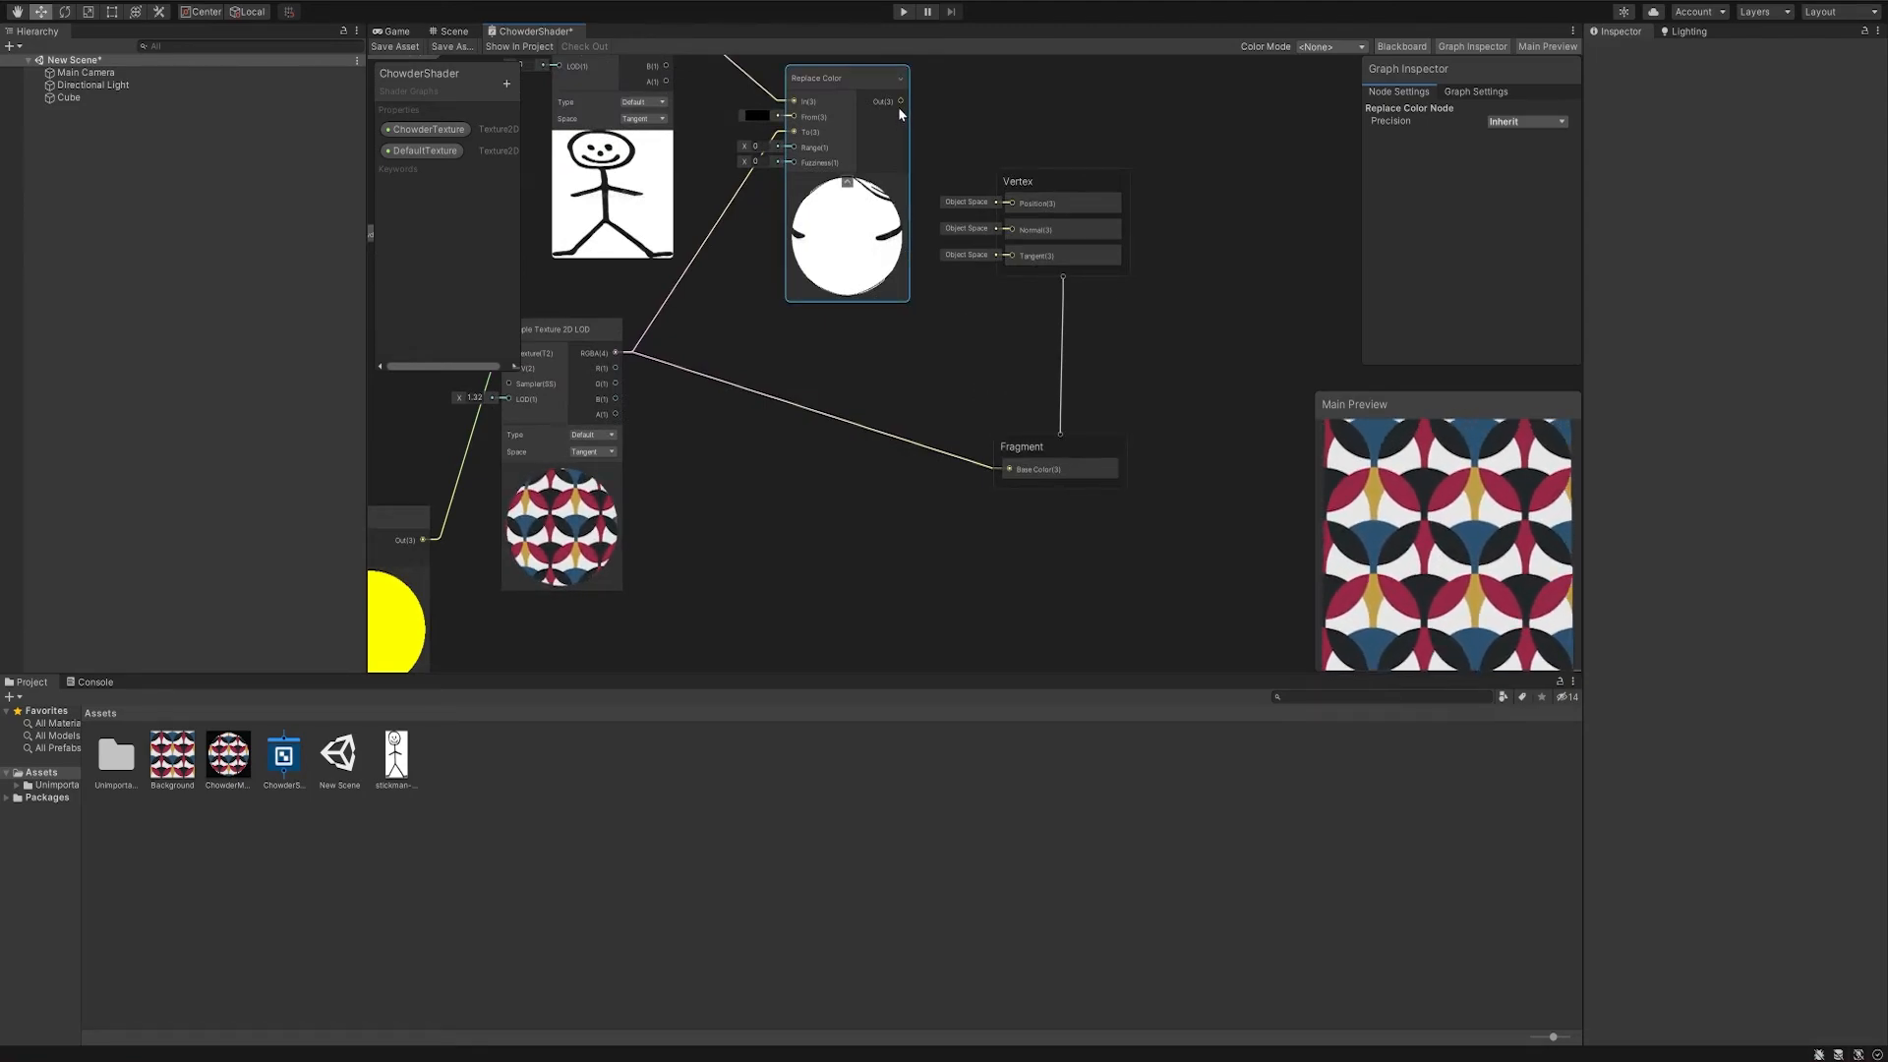
{"action": "middle_click_drag", "start_coordinate": [899, 103], "coordinate": [899, 114]}
{"action": "left_click_drag", "start_coordinate": [900, 113], "coordinate": [1007, 482]}
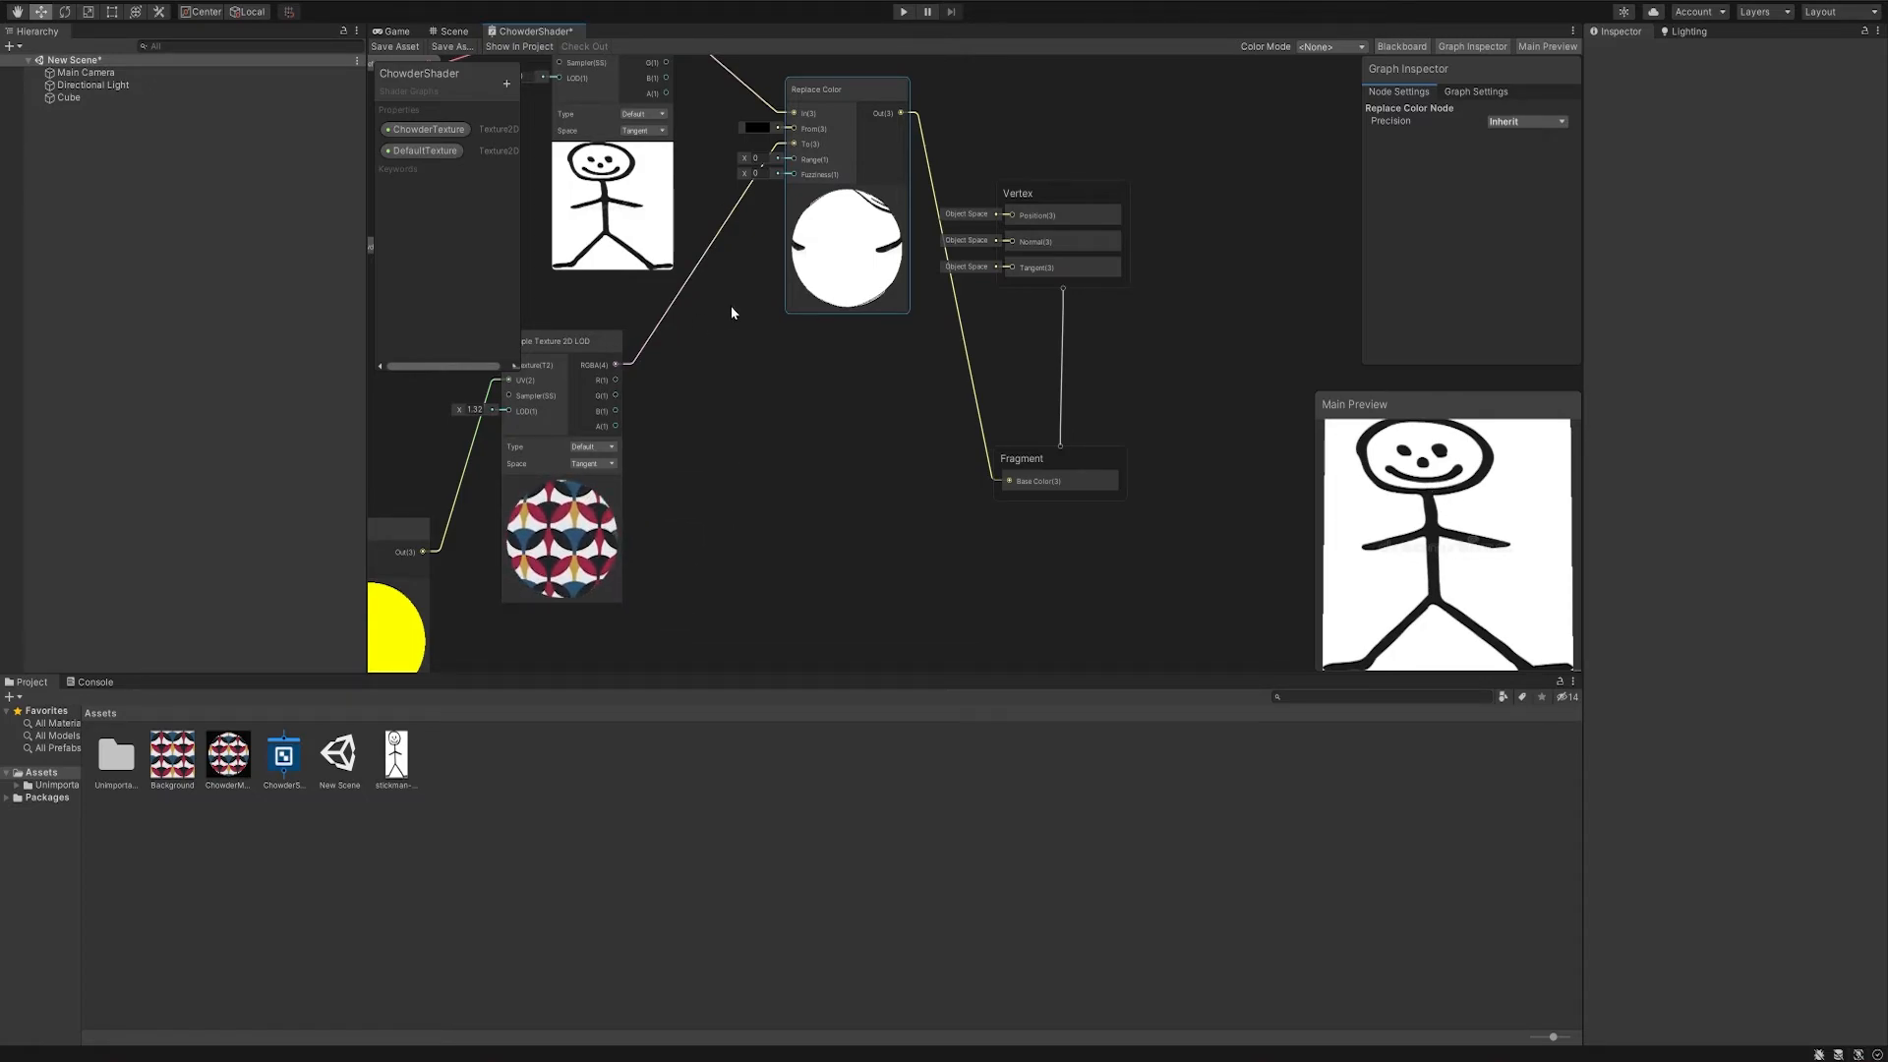
- Set the Replace Color node's Range to 0.6 and its From color to white
{"action": "middle_click_drag", "start_coordinate": [738, 309], "coordinate": [793, 398]}
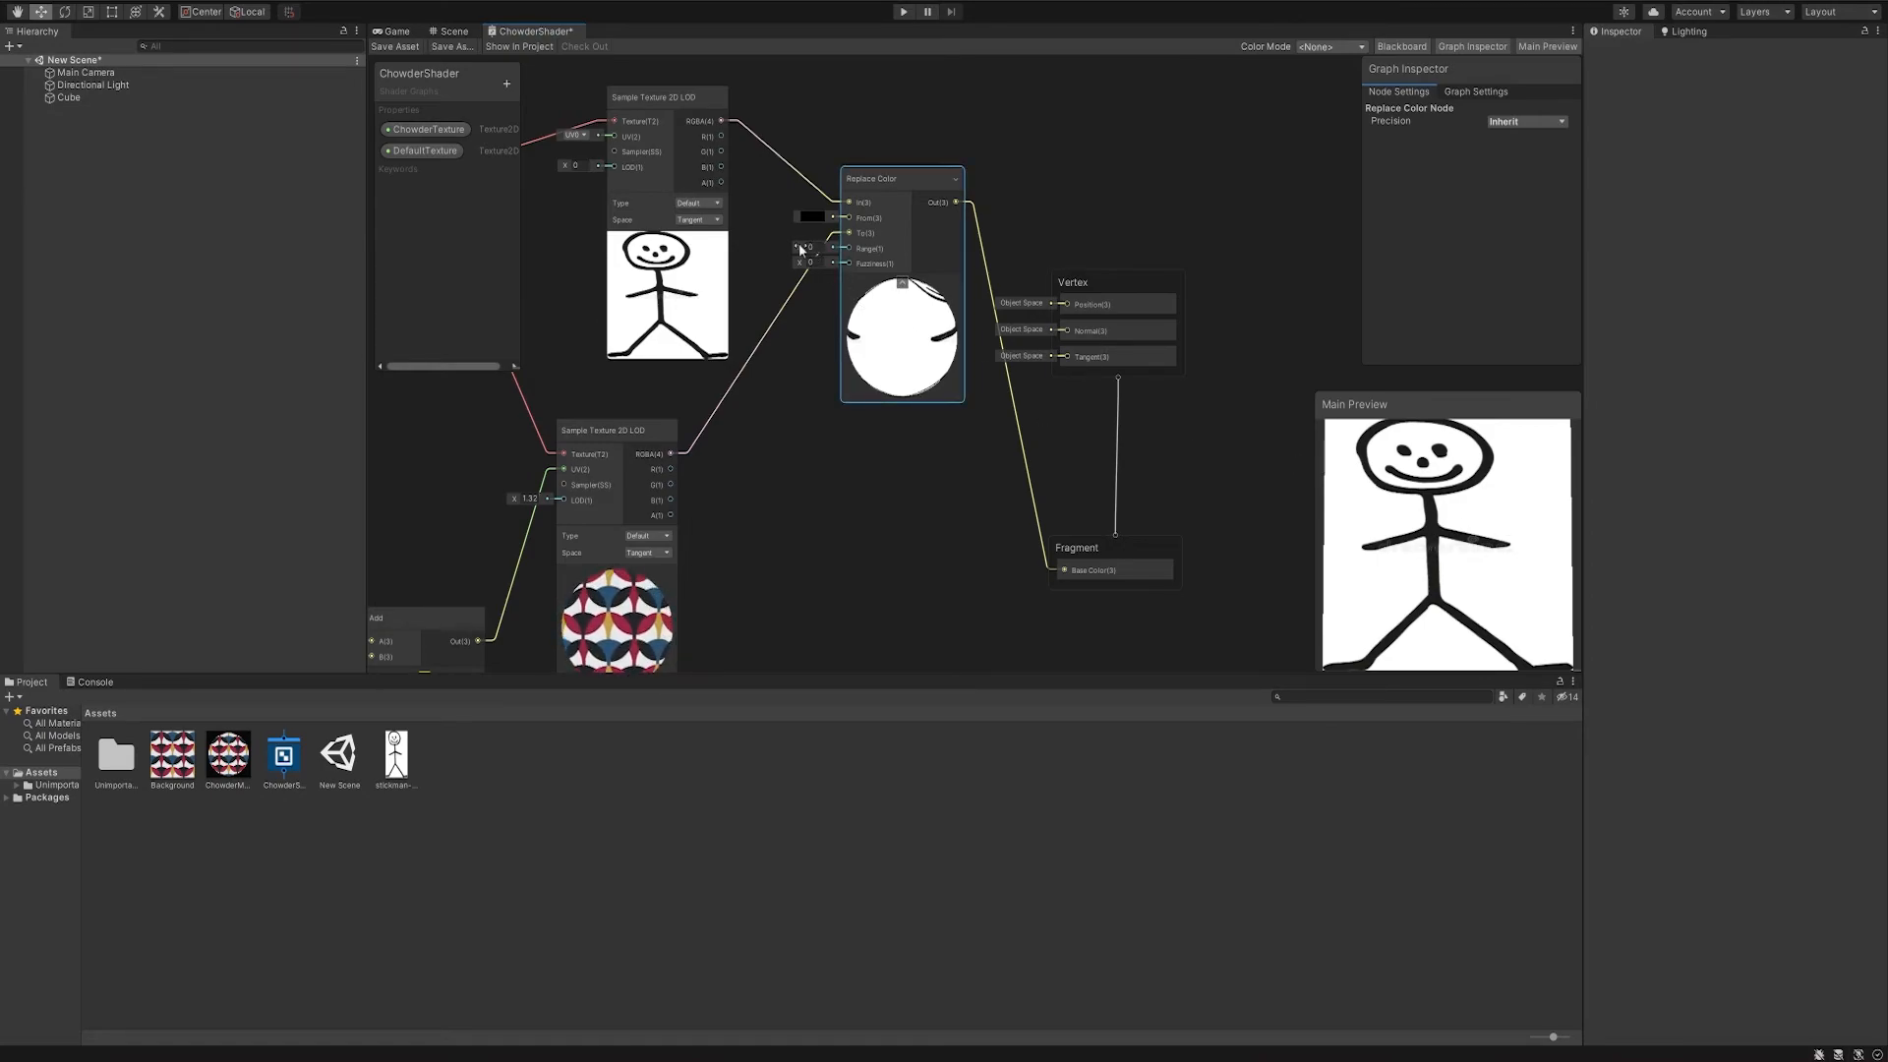
{"action": "left_click_drag", "start_coordinate": [804, 247], "coordinate": [807, 238]}
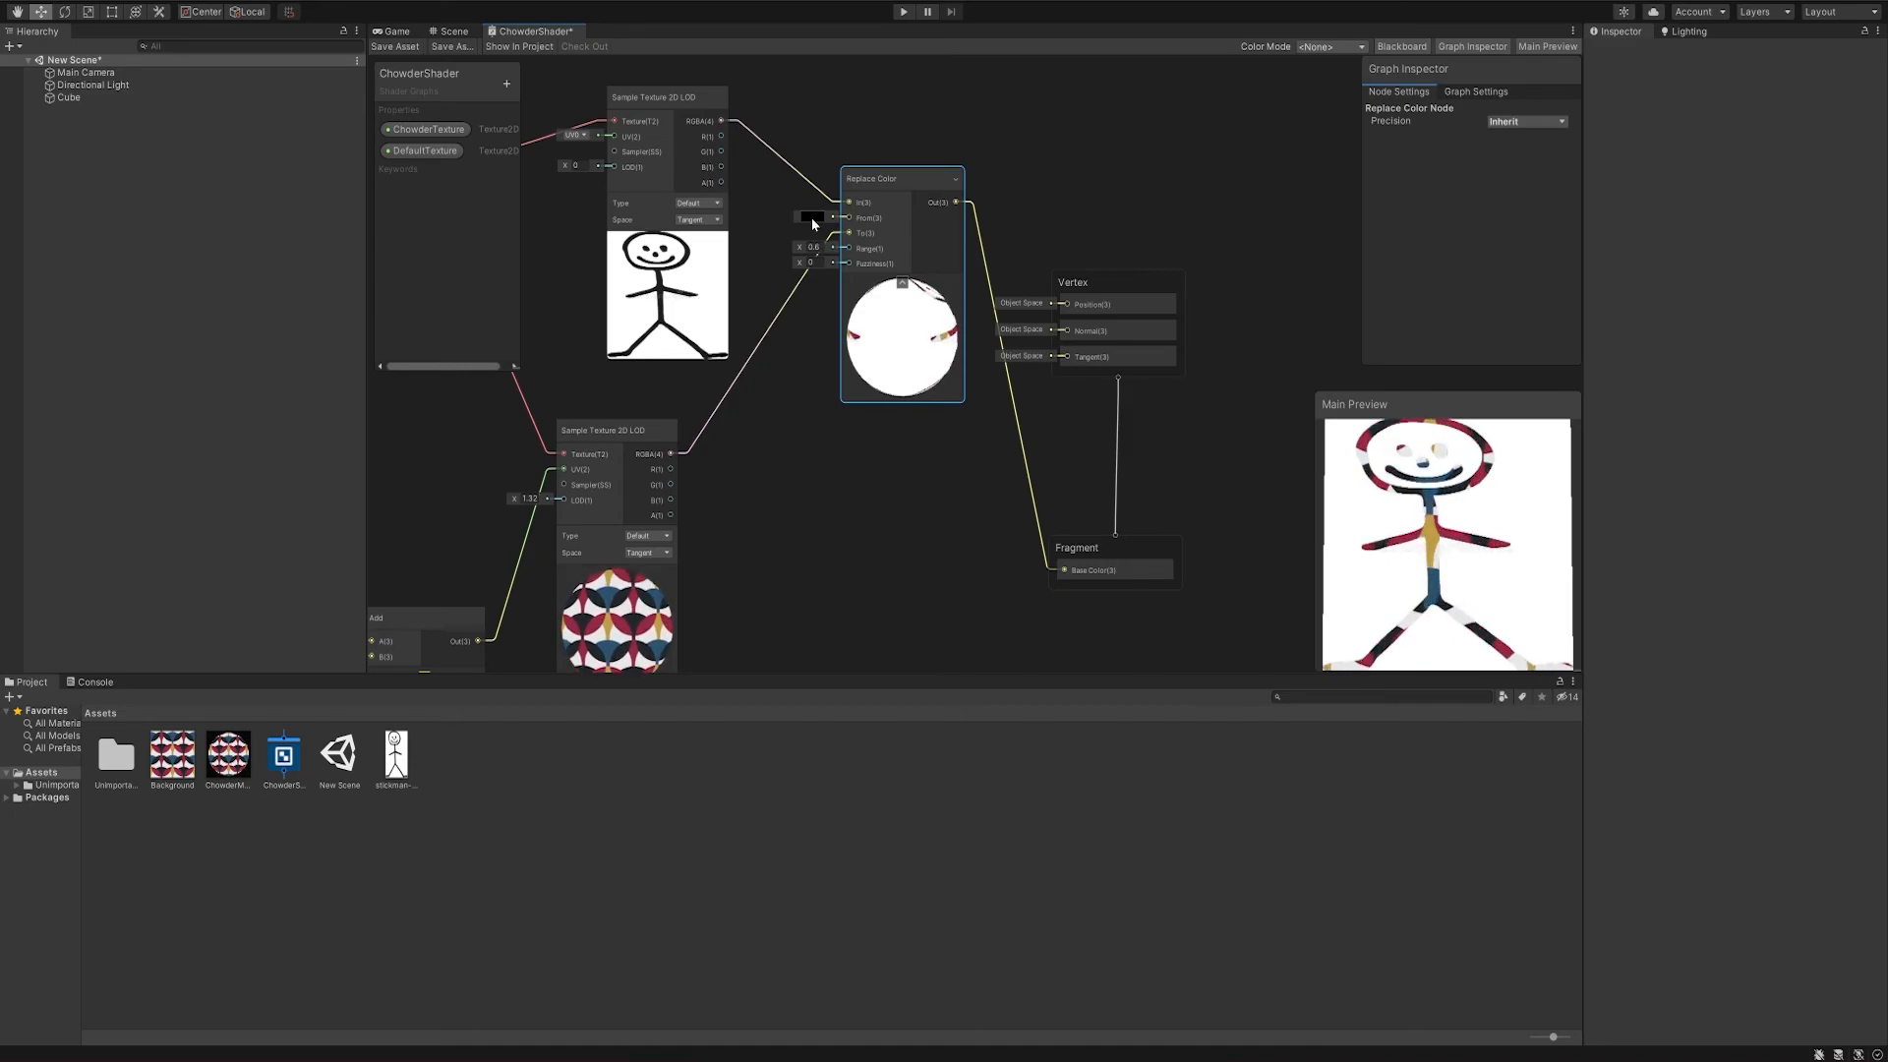
{"action": "left_click", "coordinate": [811, 216]}
{"action": "left_click_drag", "start_coordinate": [836, 208], "coordinate": [912, 207]}
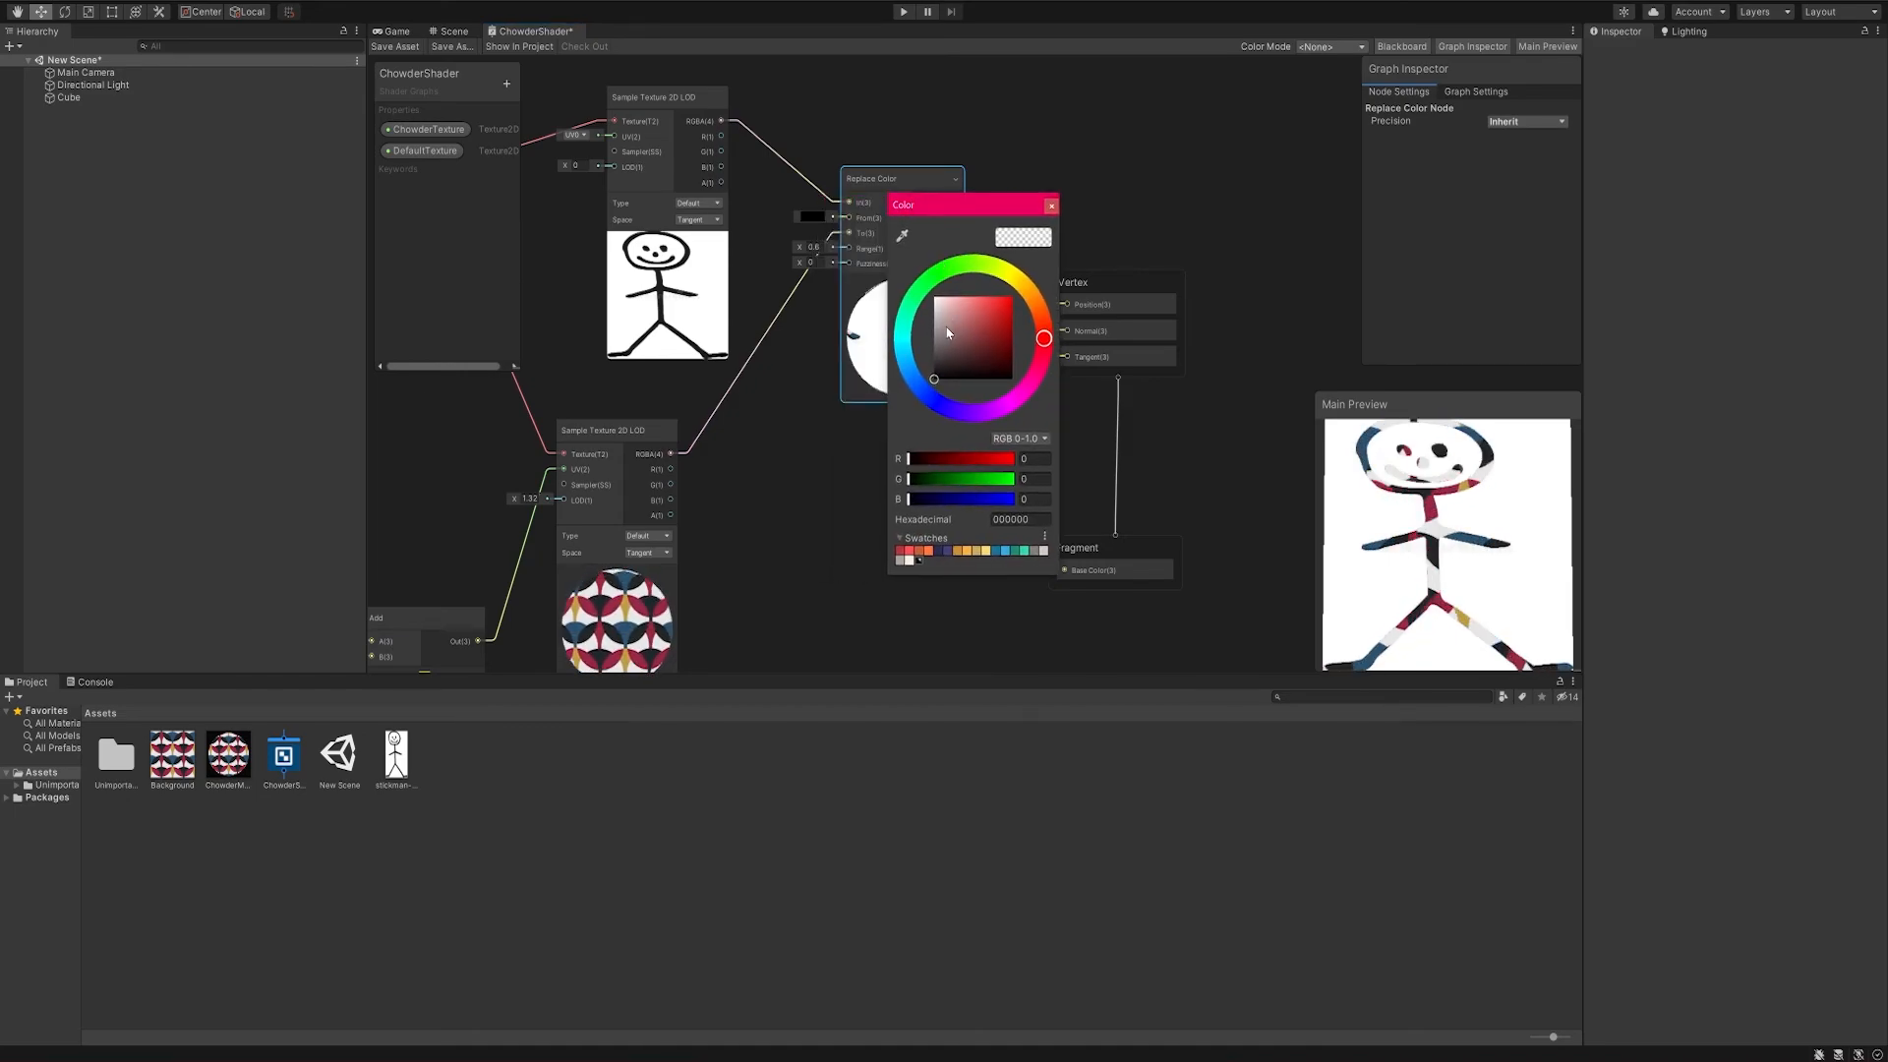
{"action": "left_click_drag", "start_coordinate": [948, 326], "coordinate": [916, 283]}
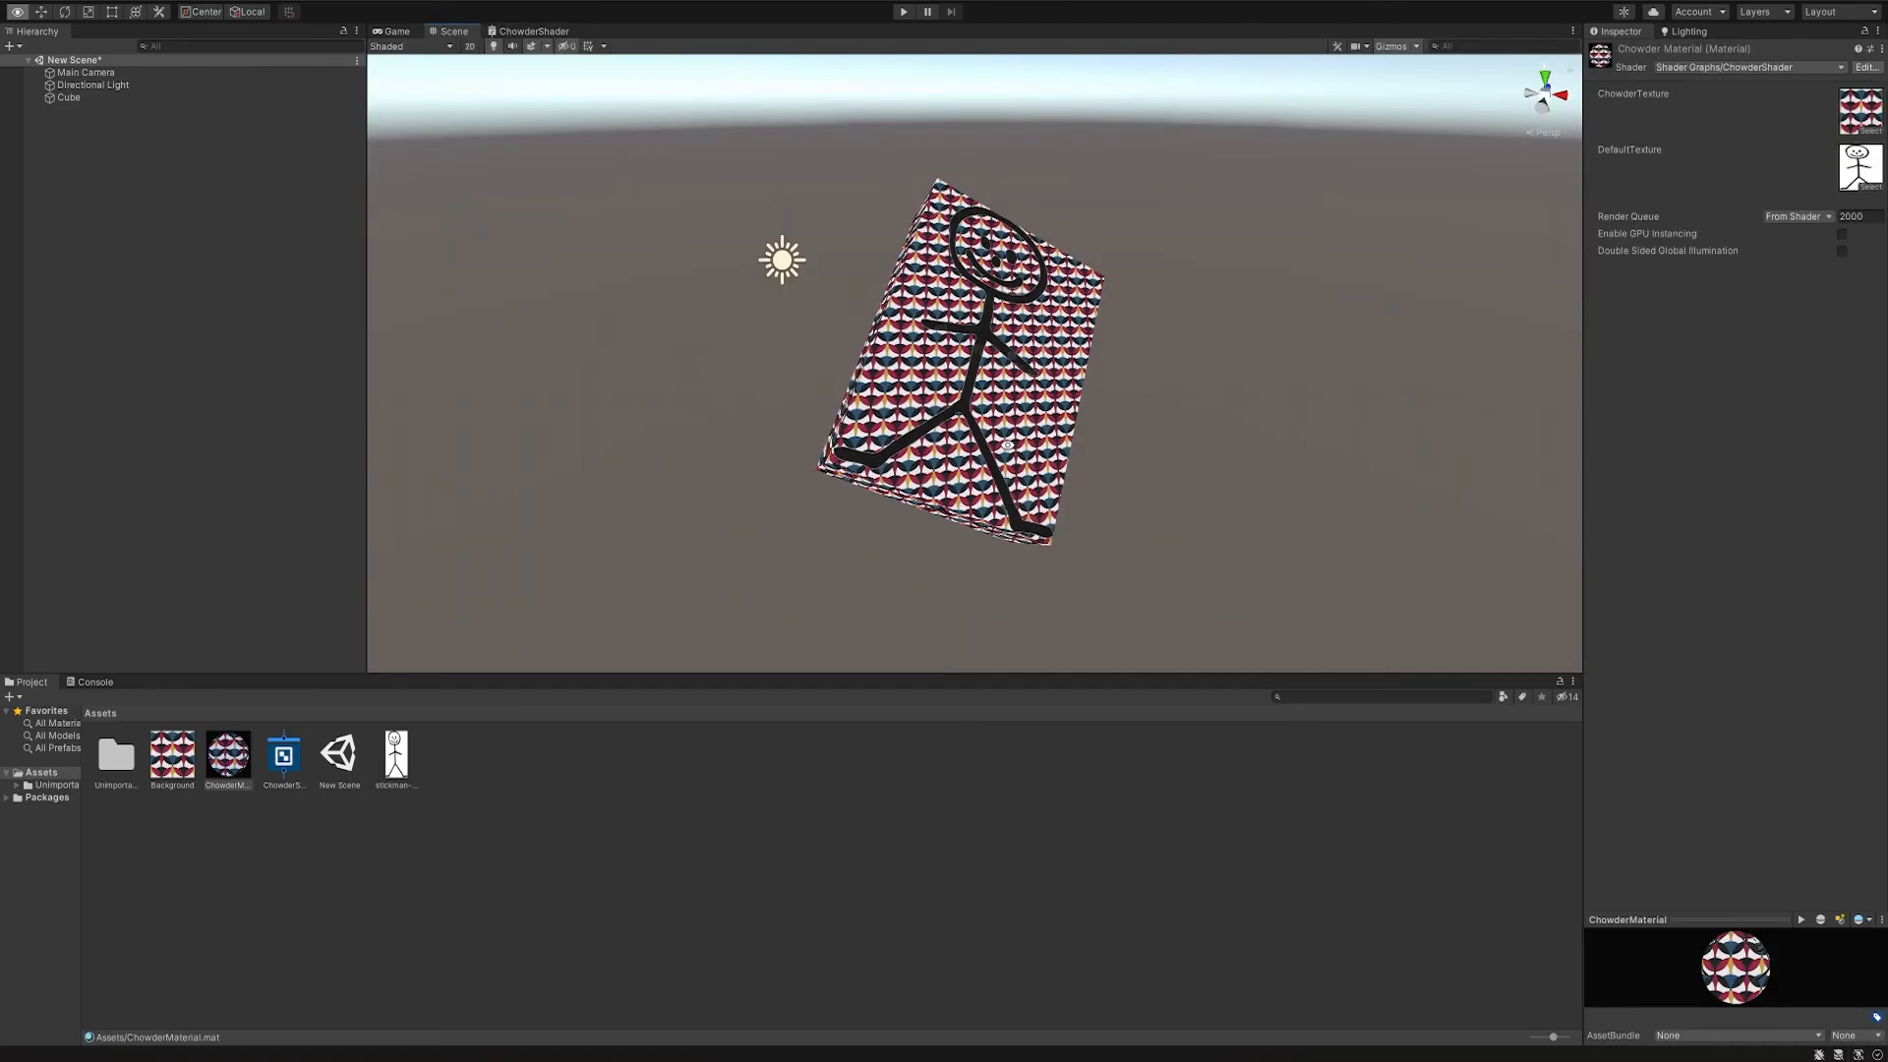
- Examine the cube's stickman material in the scene and run the game to preview the shader
{"action": "left_click_drag", "start_coordinate": [1256, 347], "coordinate": [971, 557], "text": "alt"}
{"action": "left_click", "coordinate": [902, 13]}
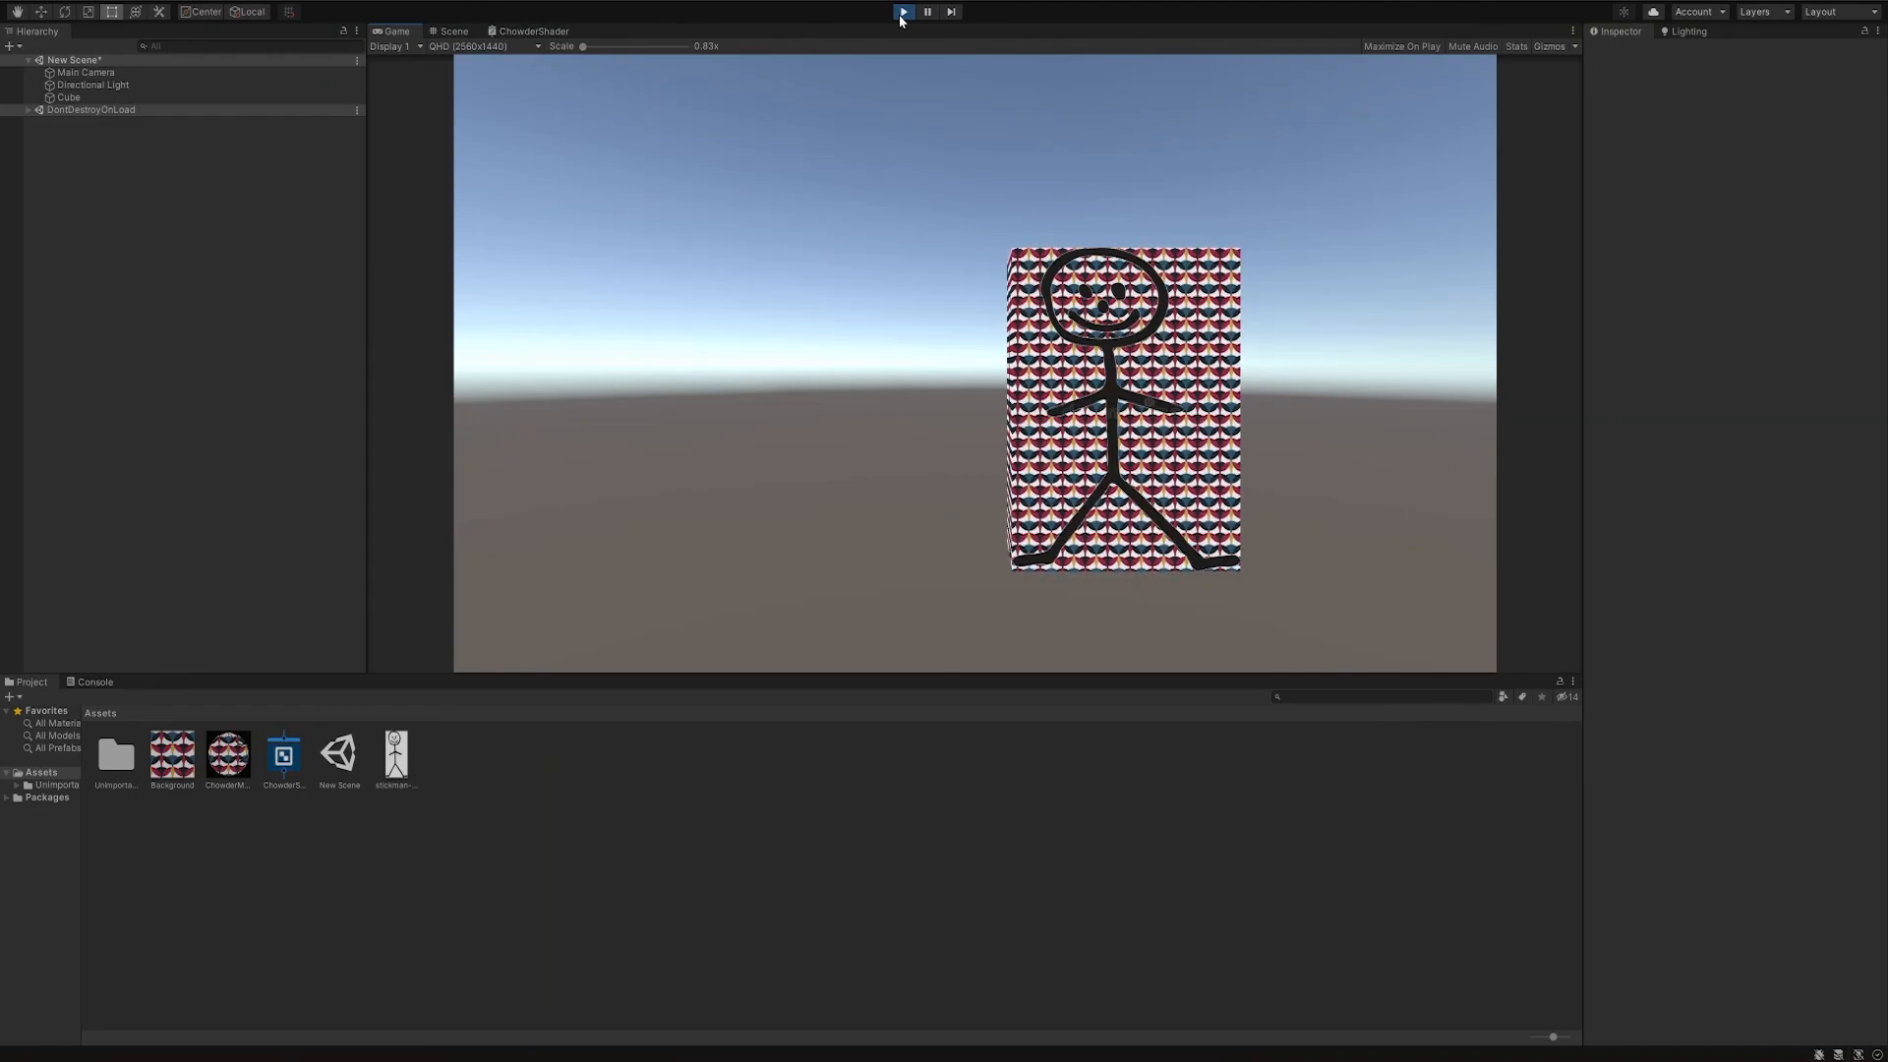